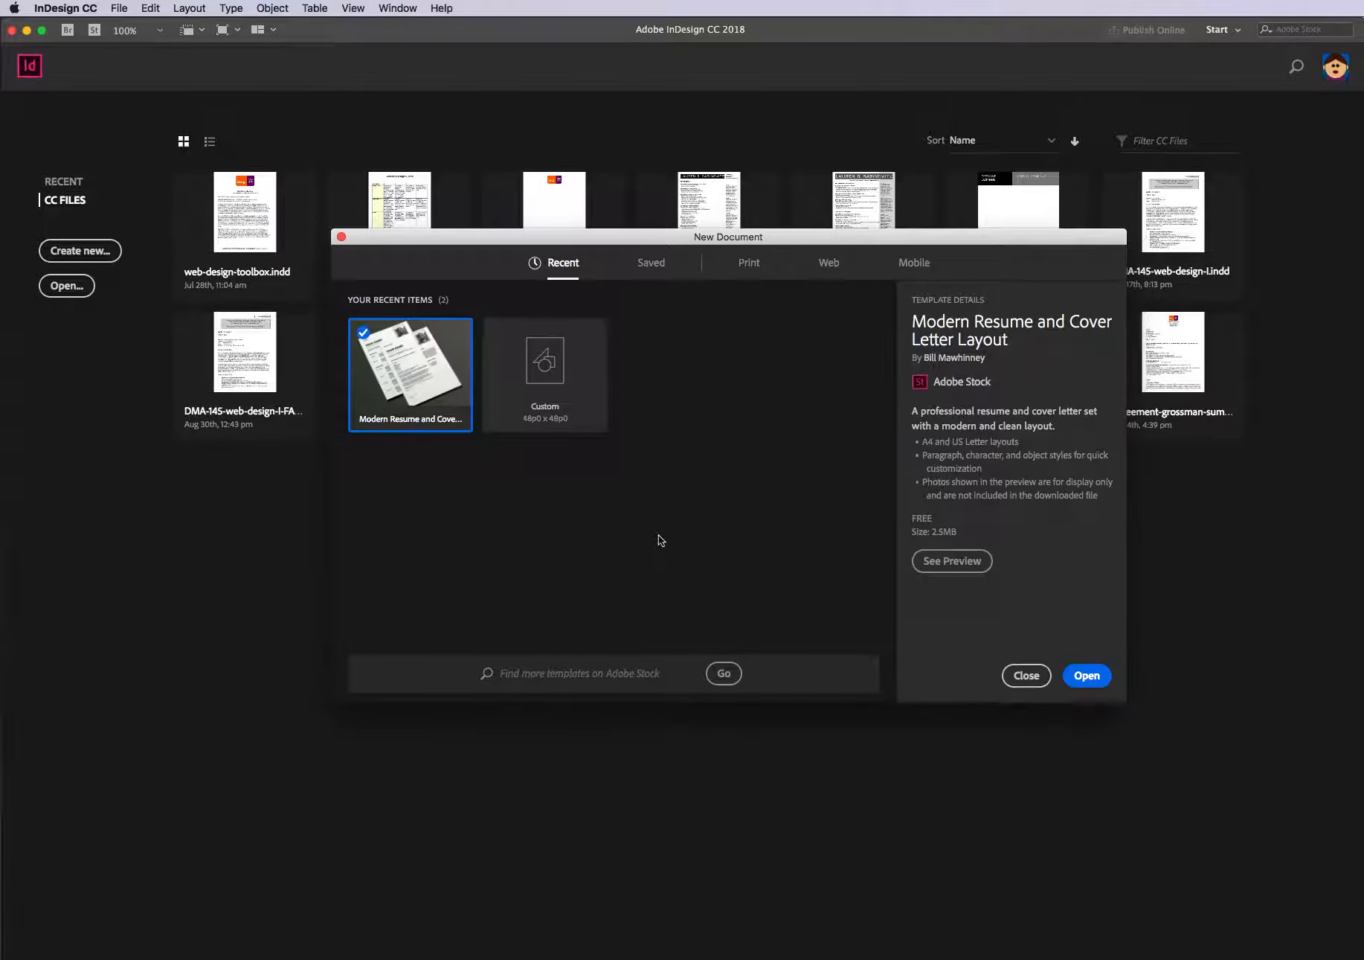
- Show the print presets and set the Letter preset to inches and landscape orientation
left_click(750, 269)
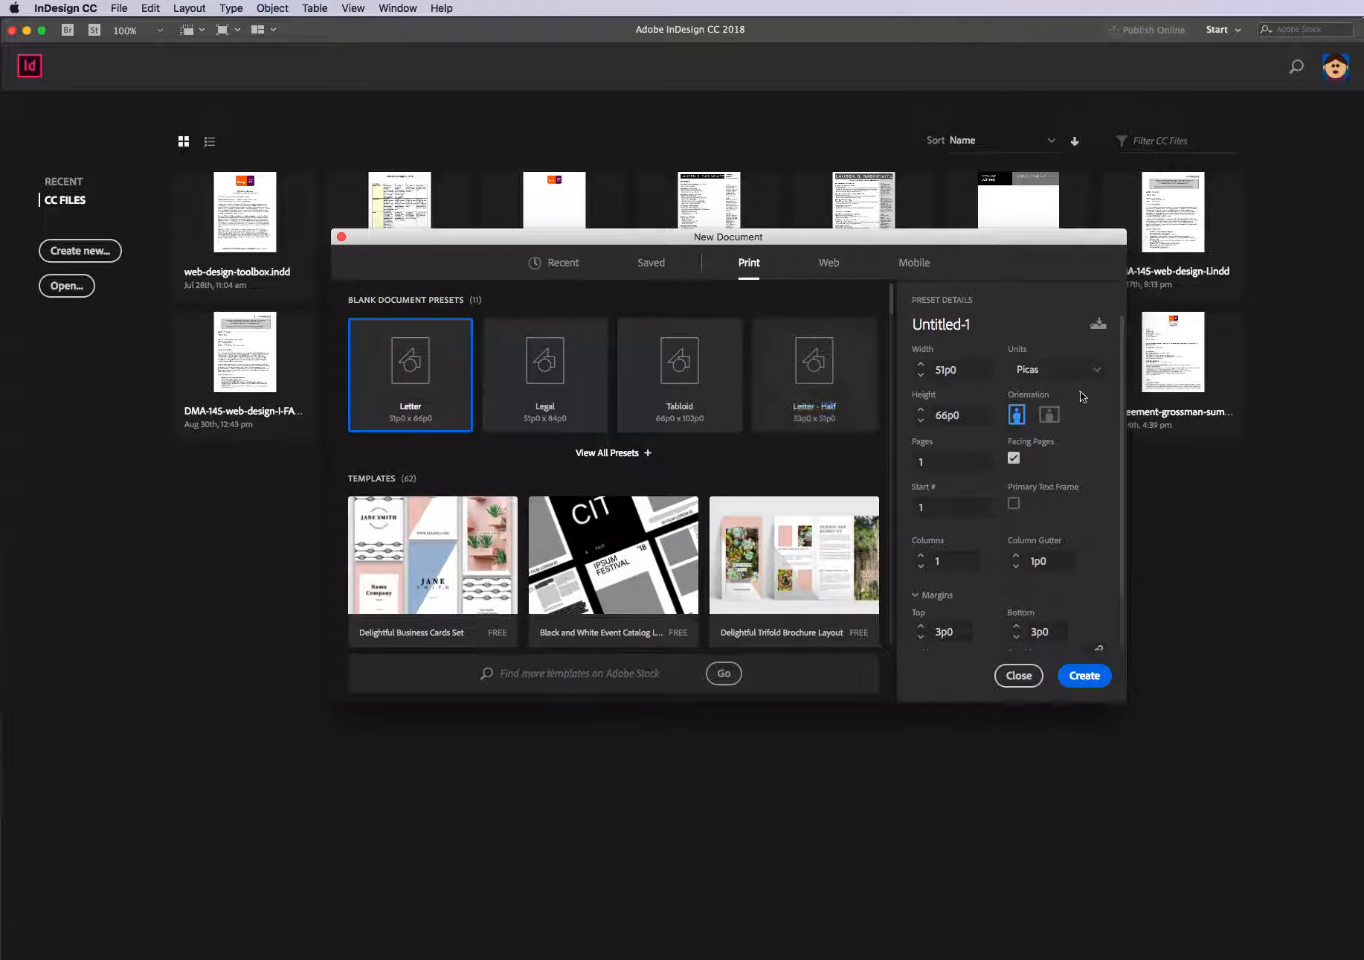
left_click(1099, 375)
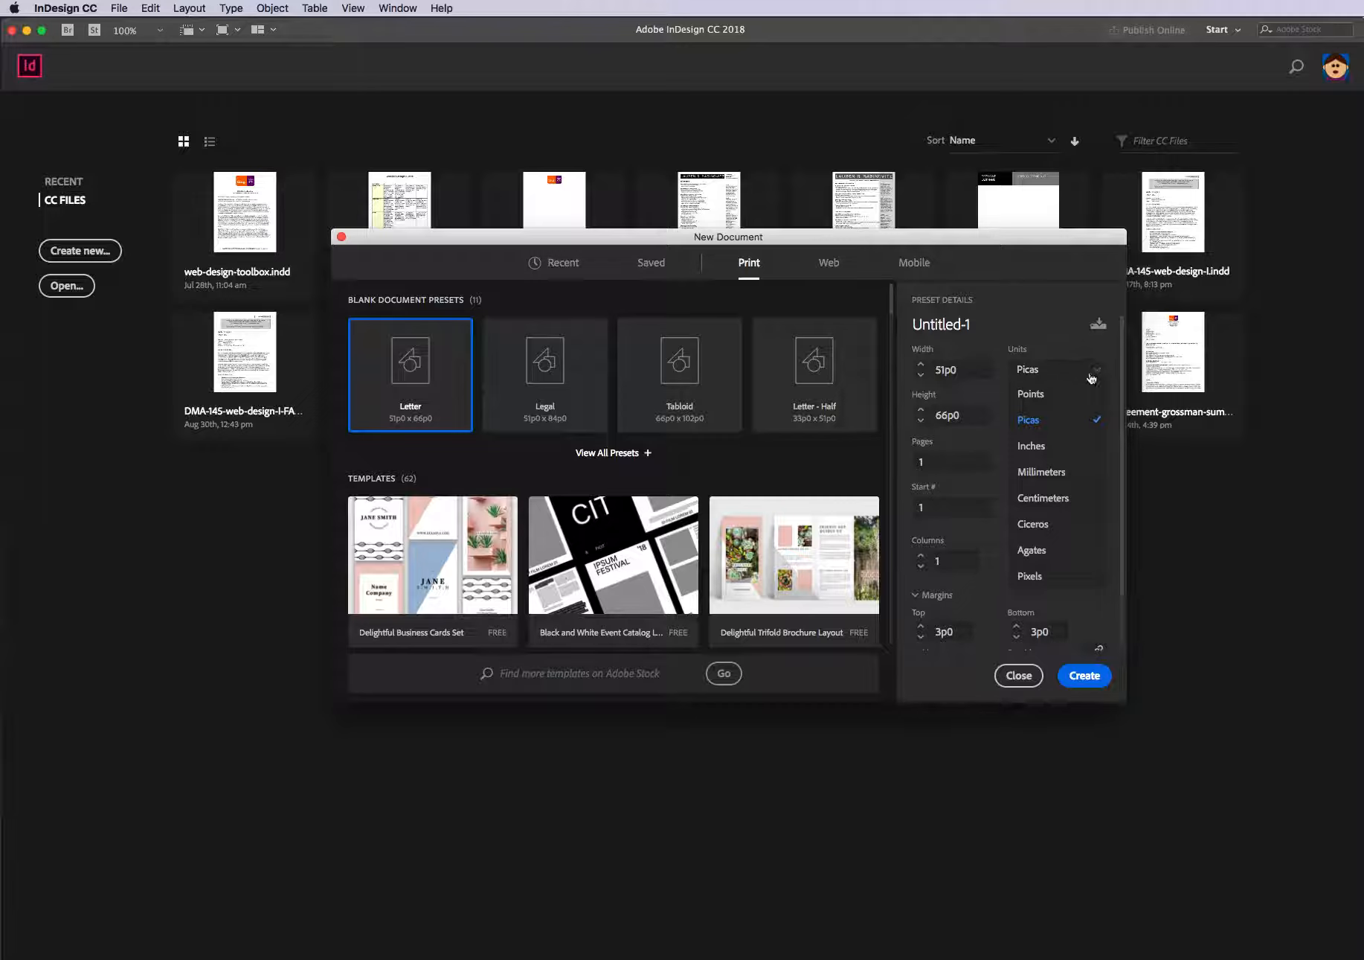
left_click(1038, 444)
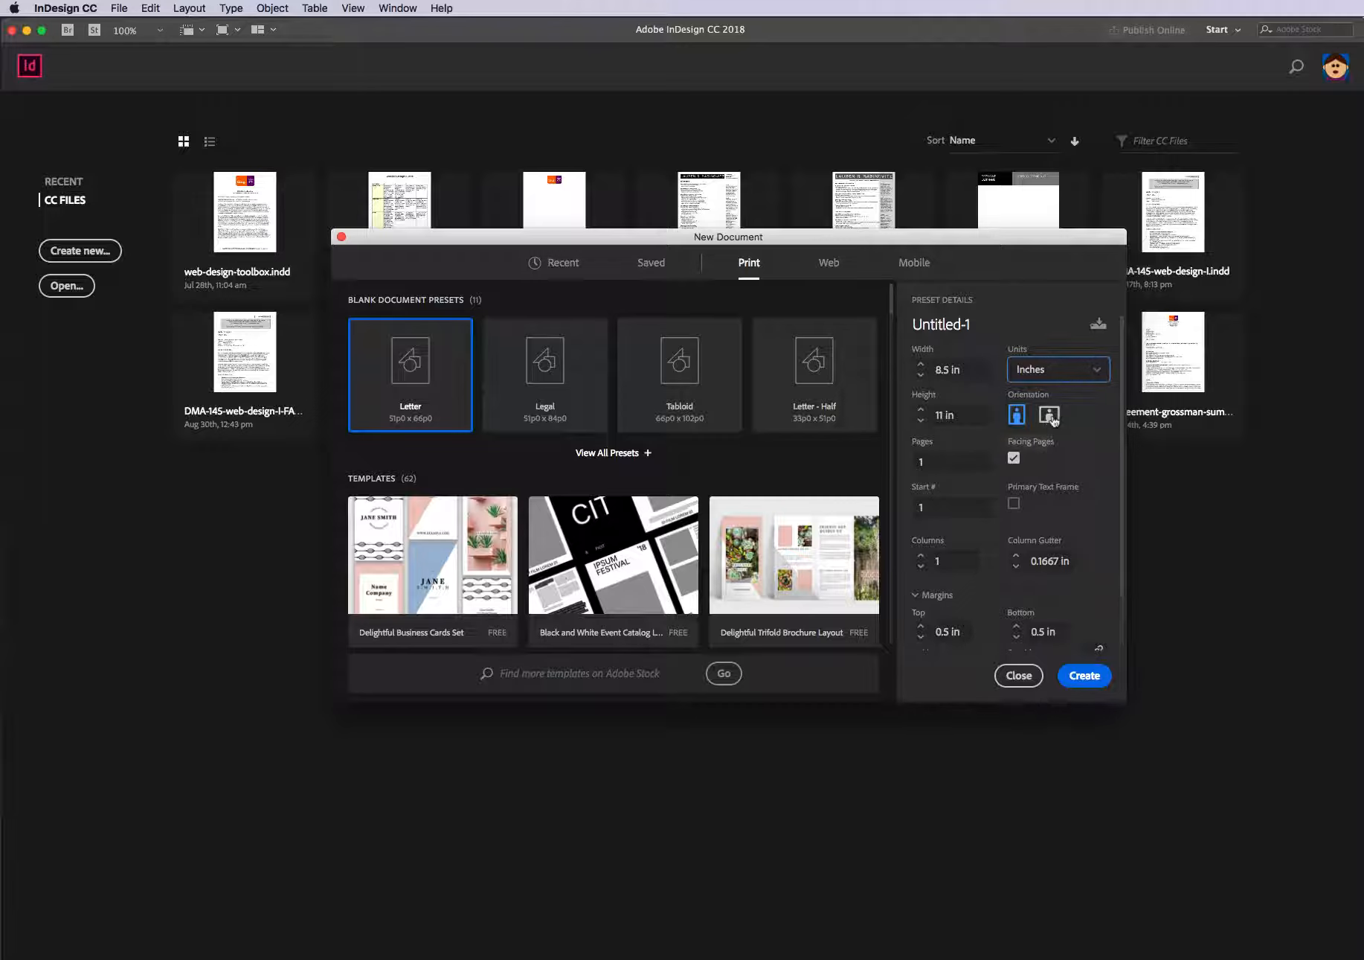
left_click(1051, 416)
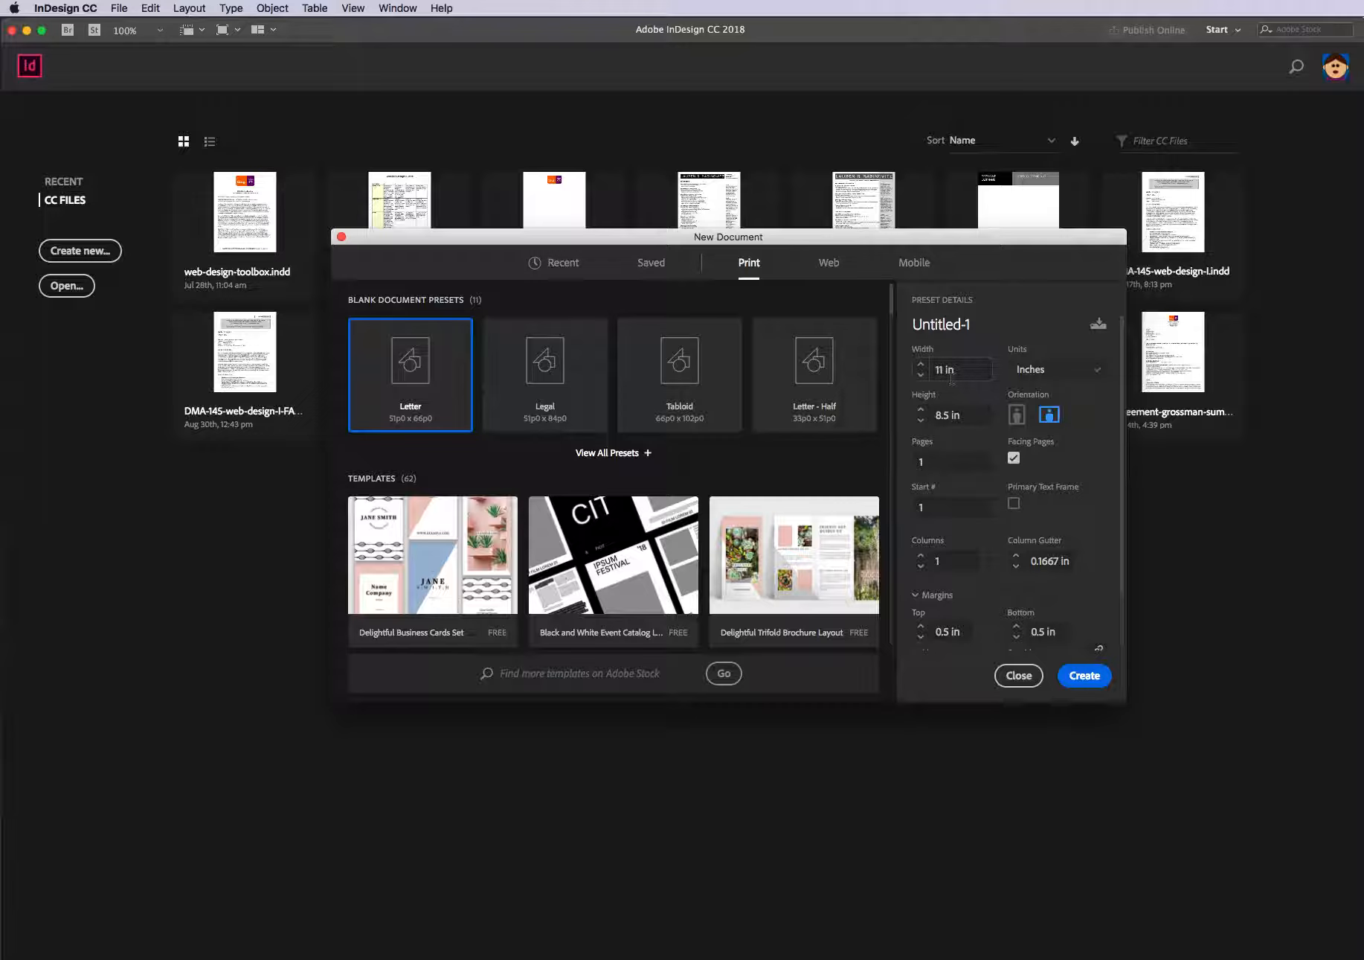
- Create a landscape Tabloid document, 17 by 11 in, with units in inches and facing pages turned off
left_click(674, 376)
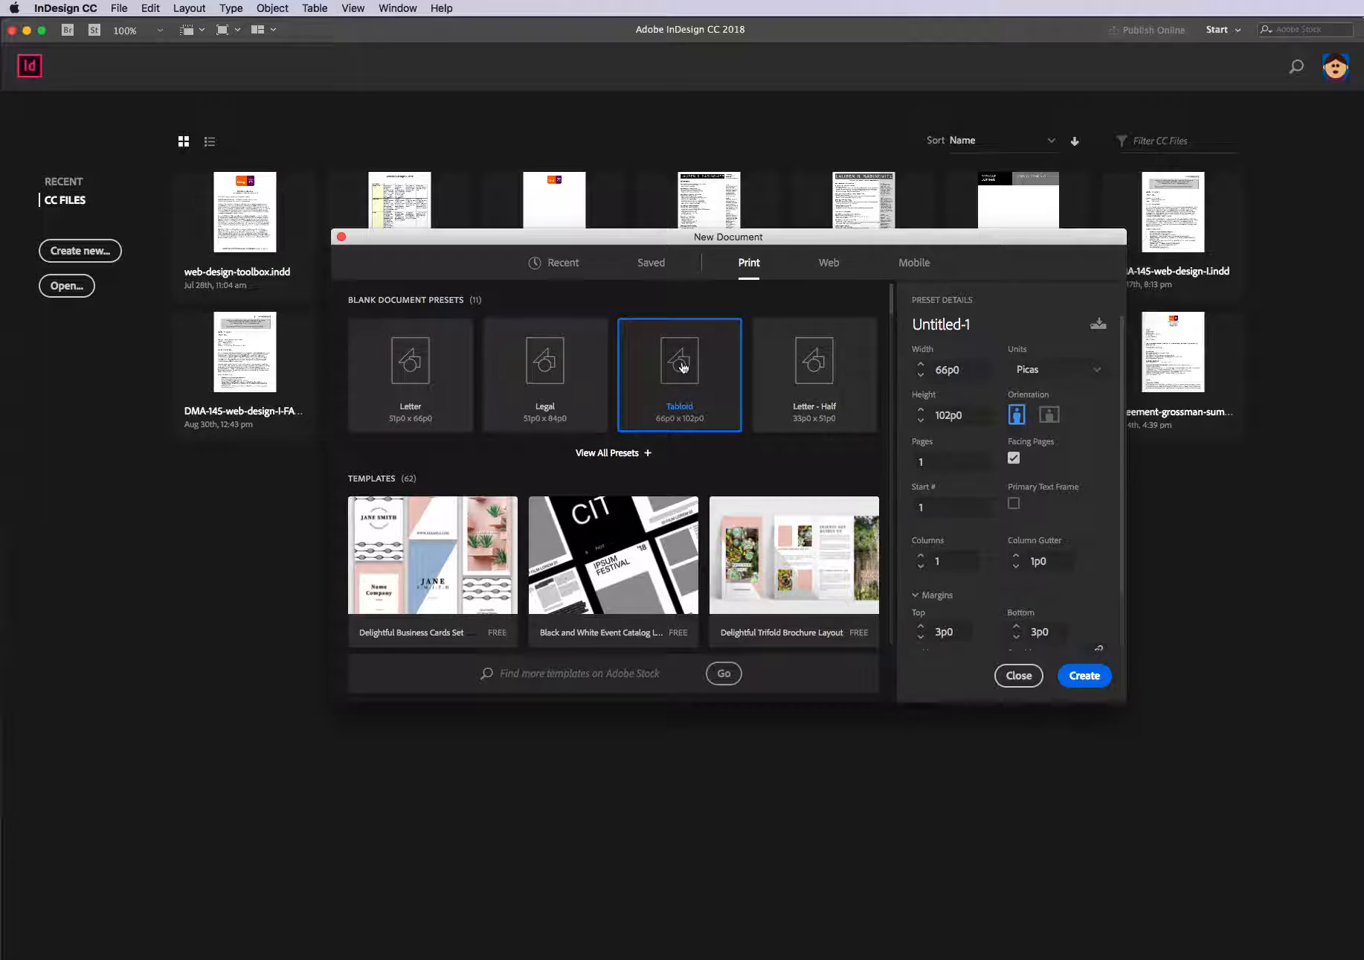
left_click(1097, 373)
left_click(1045, 446)
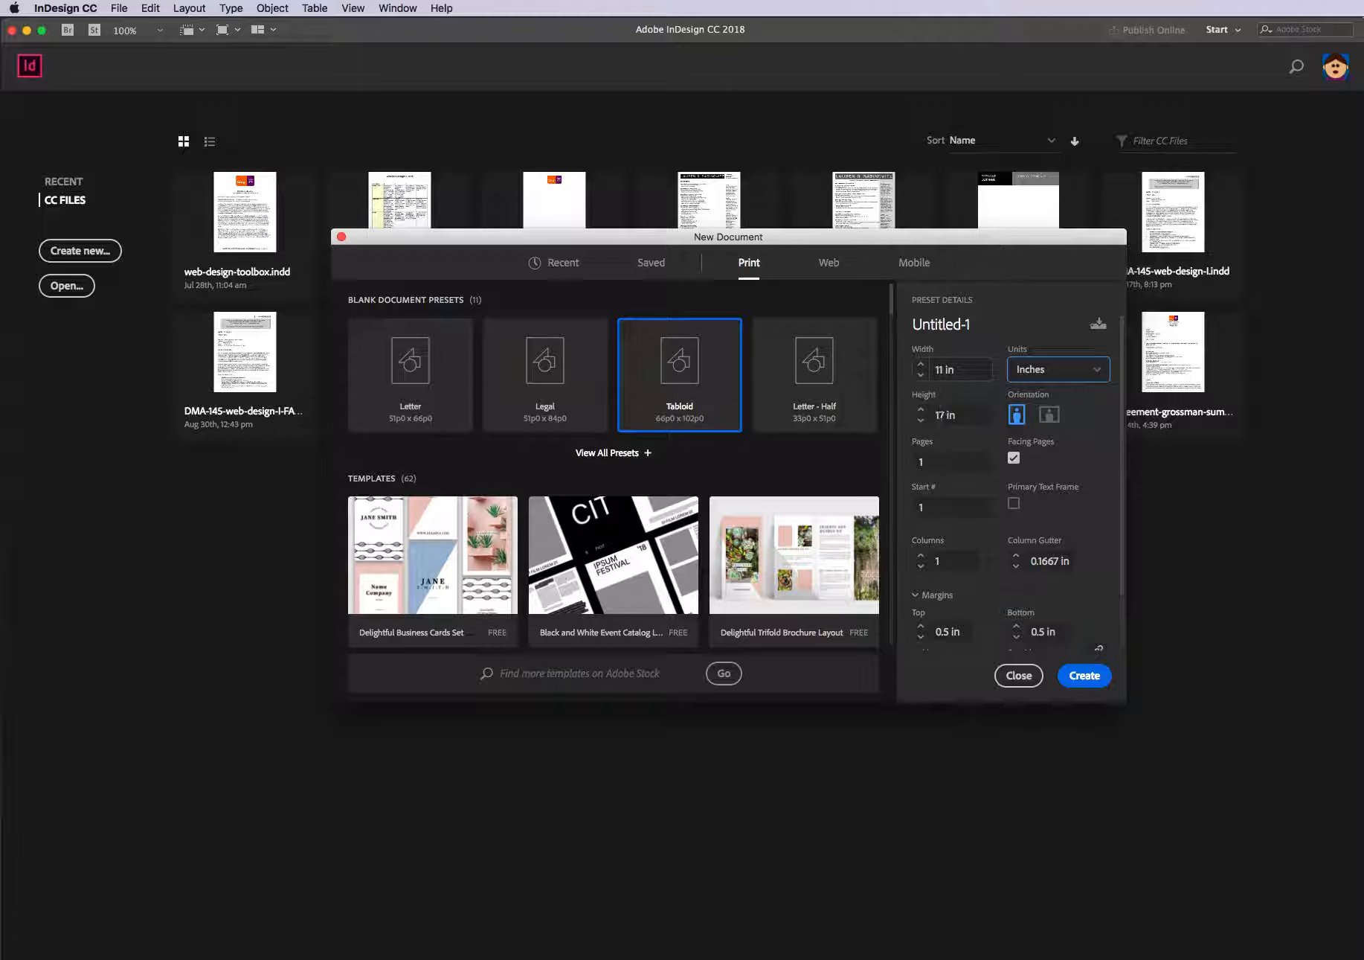
left_click(1042, 417)
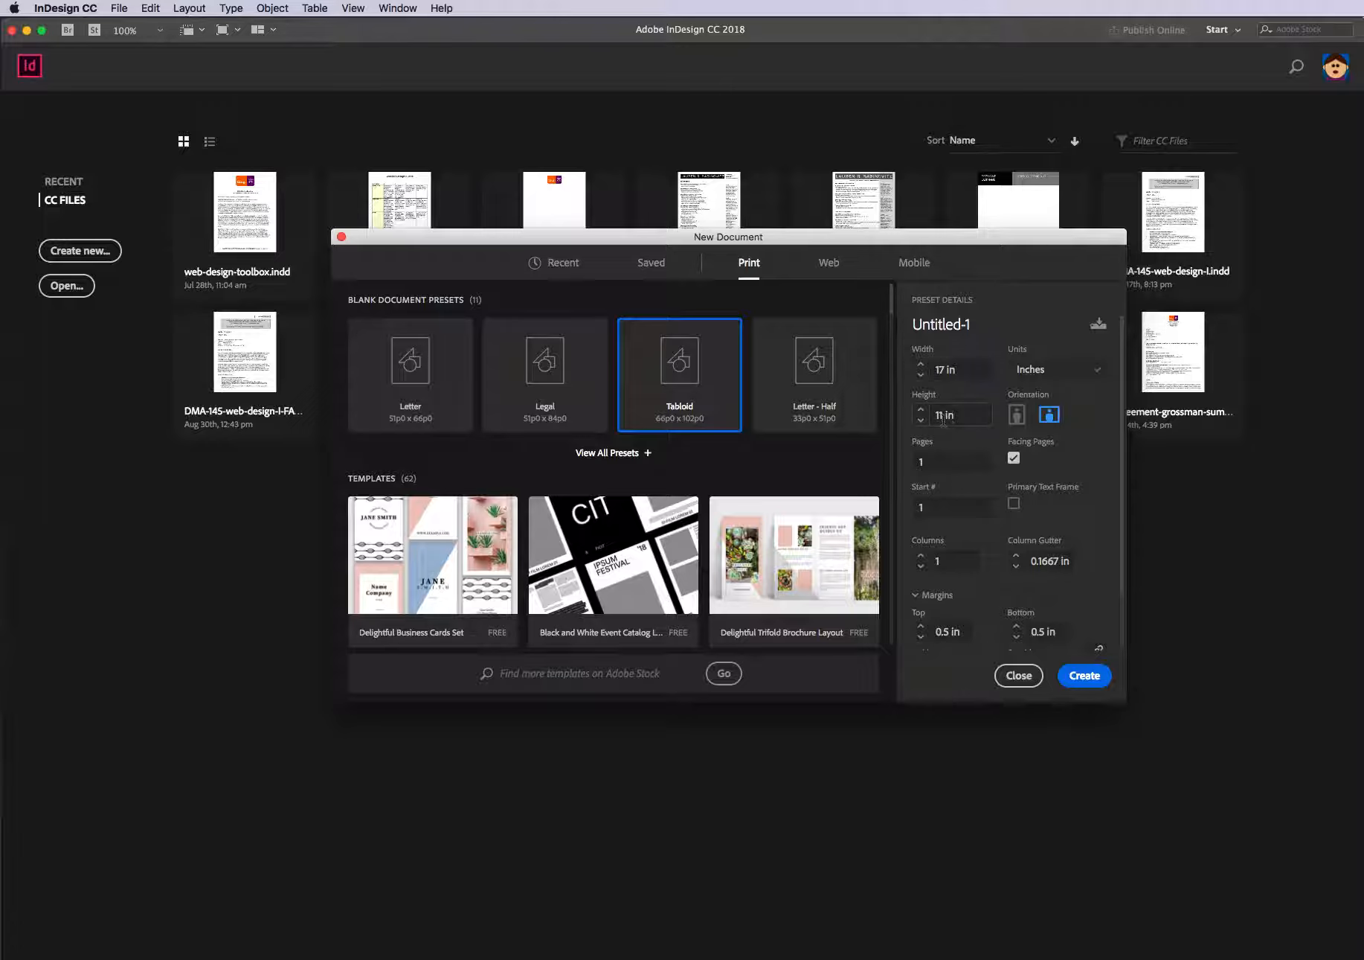
left_click(1014, 458)
left_click(1086, 675)
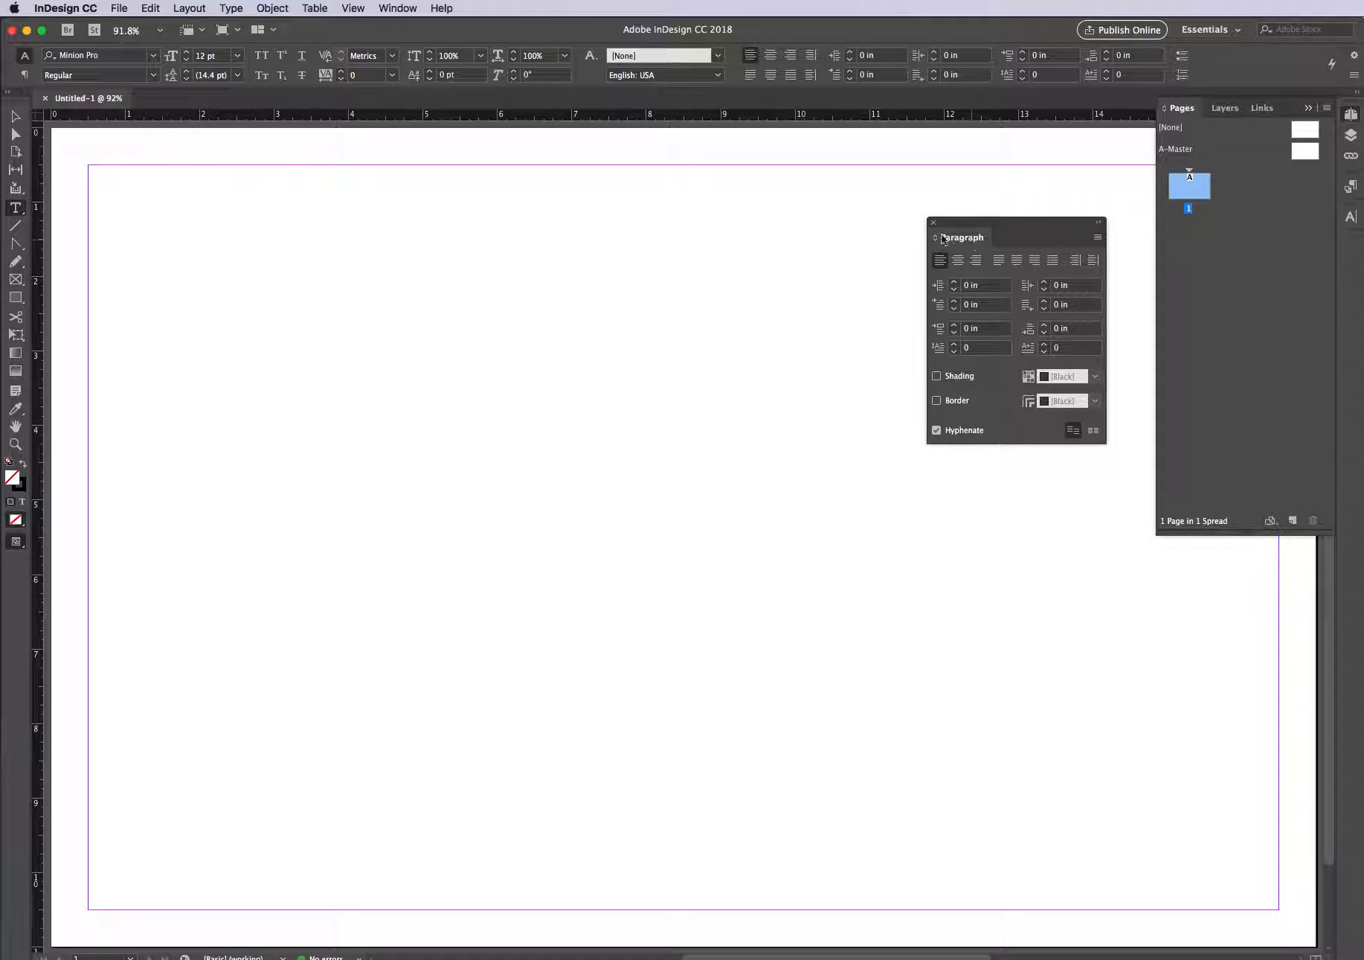
- Close the floating Paragraph panel and collapse the Pages panel to clear the page
left_click(934, 222)
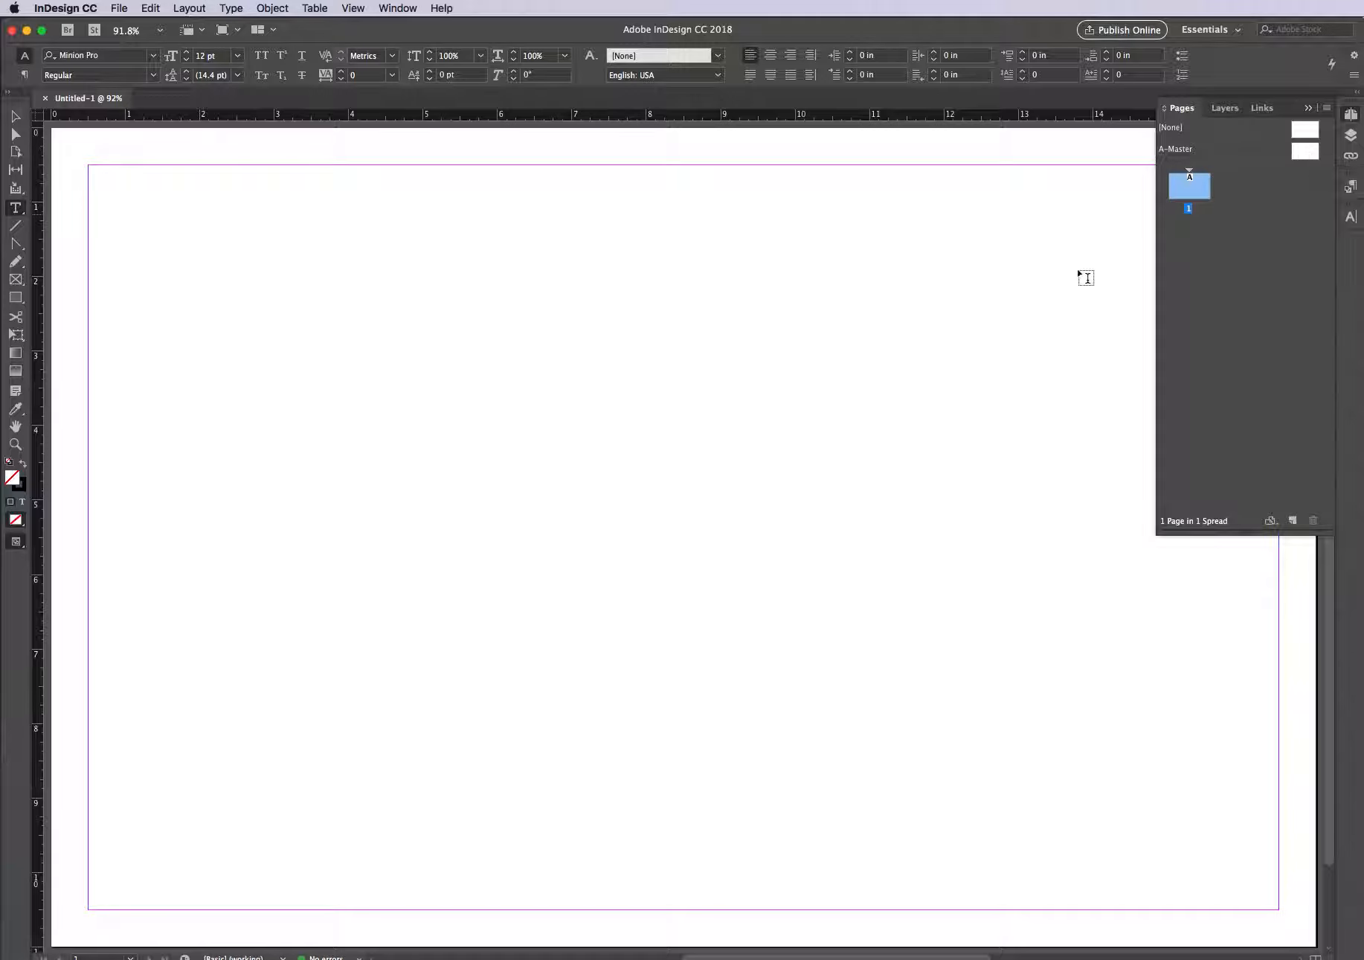
left_click(1183, 108)
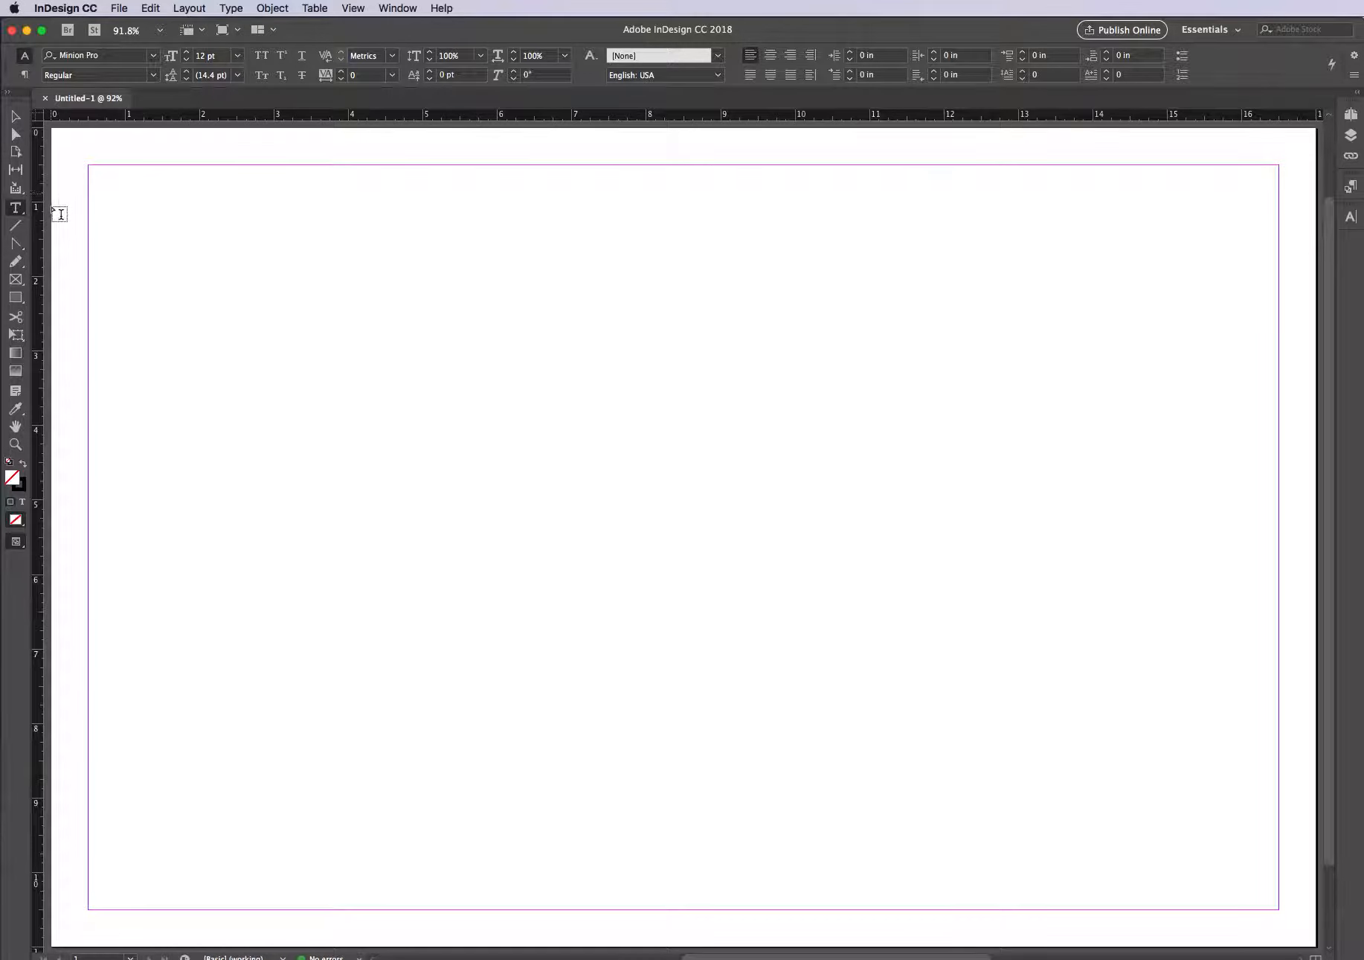
- Draw a rectangle about 16 by 9.05 in from margin to margin, starting at about Y 1.45 in and ending at the bottom margin
left_click(23, 301)
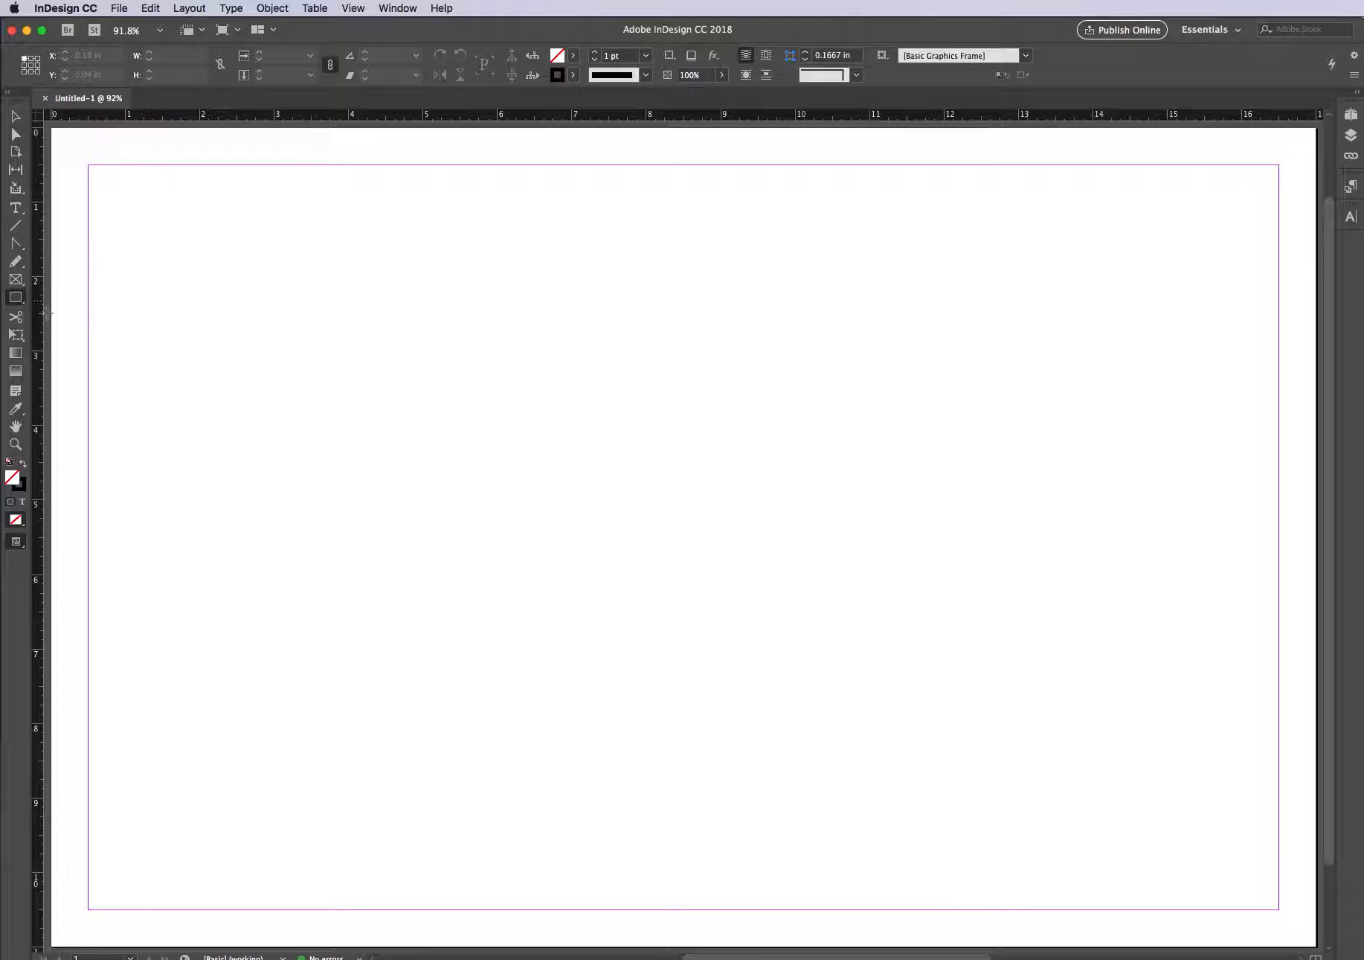
left_click(16, 298)
left_click_drag(88, 237, 1280, 908)
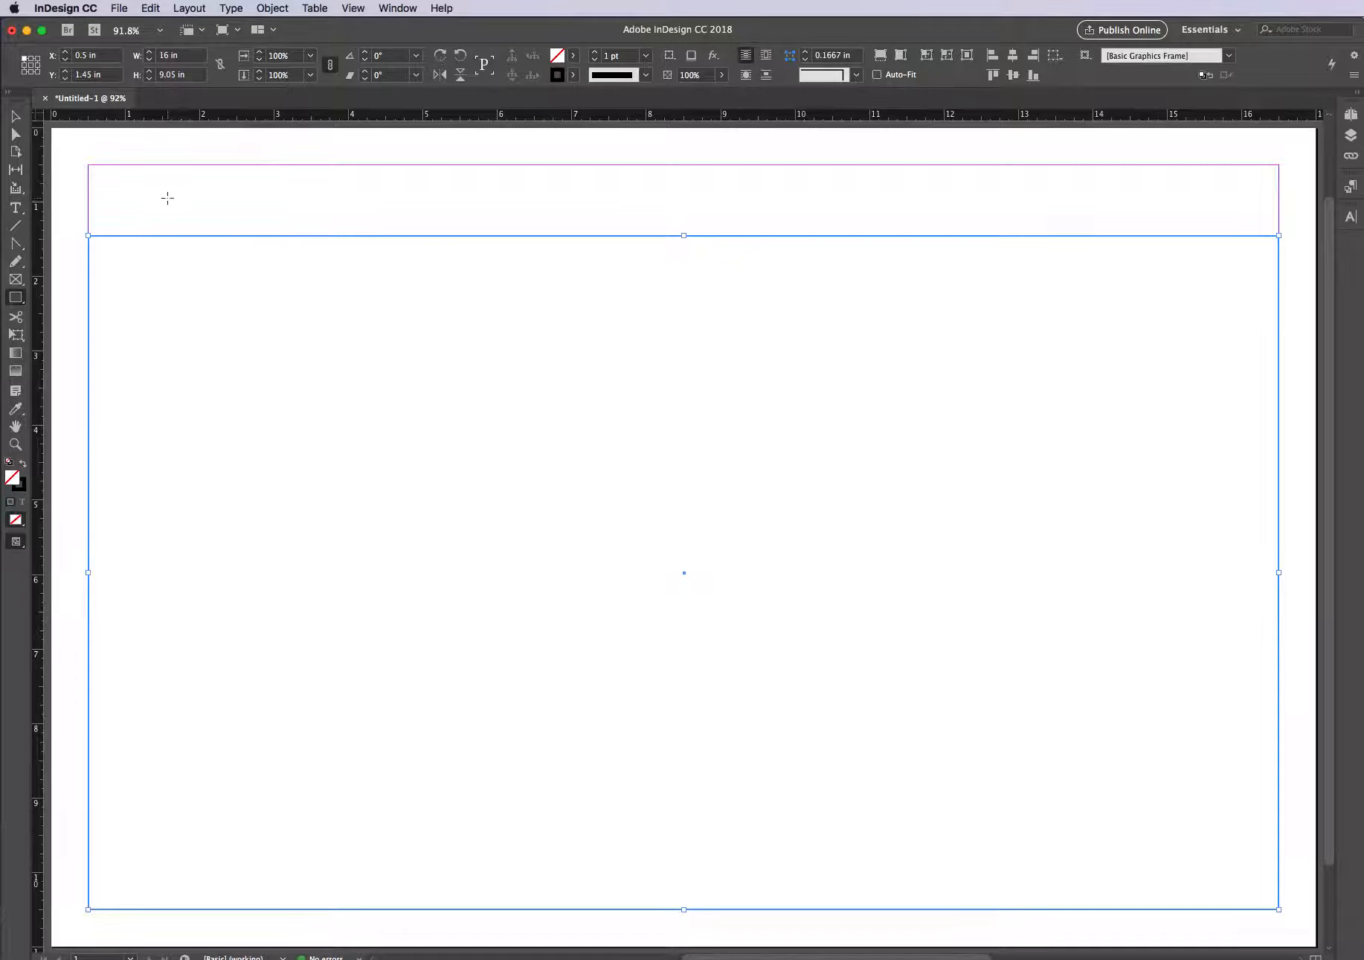
- Draw a horizontal line about 16 in long across the rectangle at about Y 2.87 in and duplicate it three times below
left_click(21, 233)
left_click_drag(88, 343, 1279, 422)
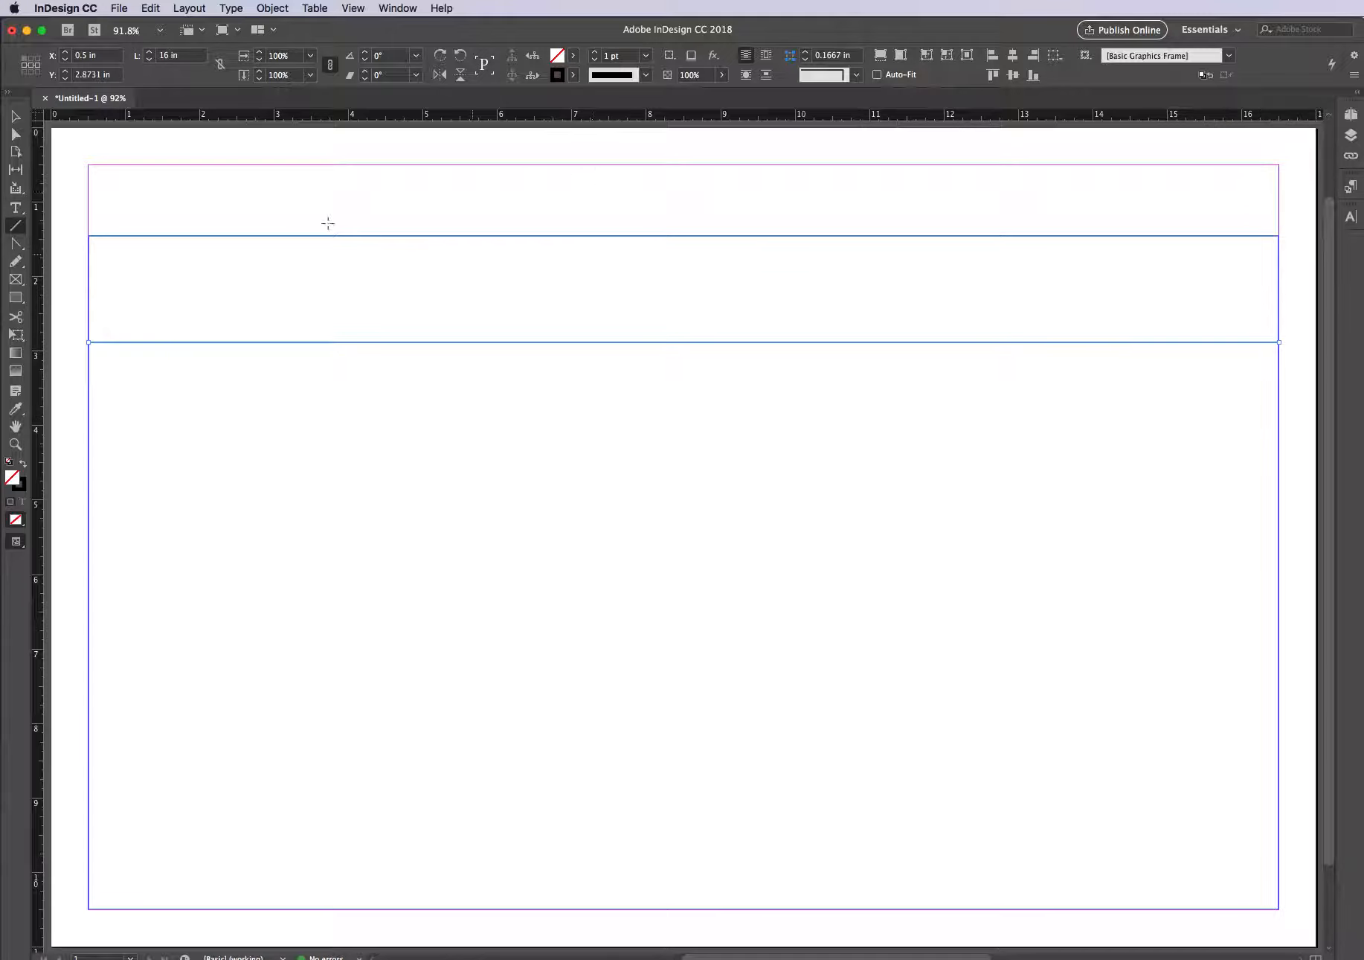
left_click(15, 117)
left_click_drag(655, 342, 675, 693)
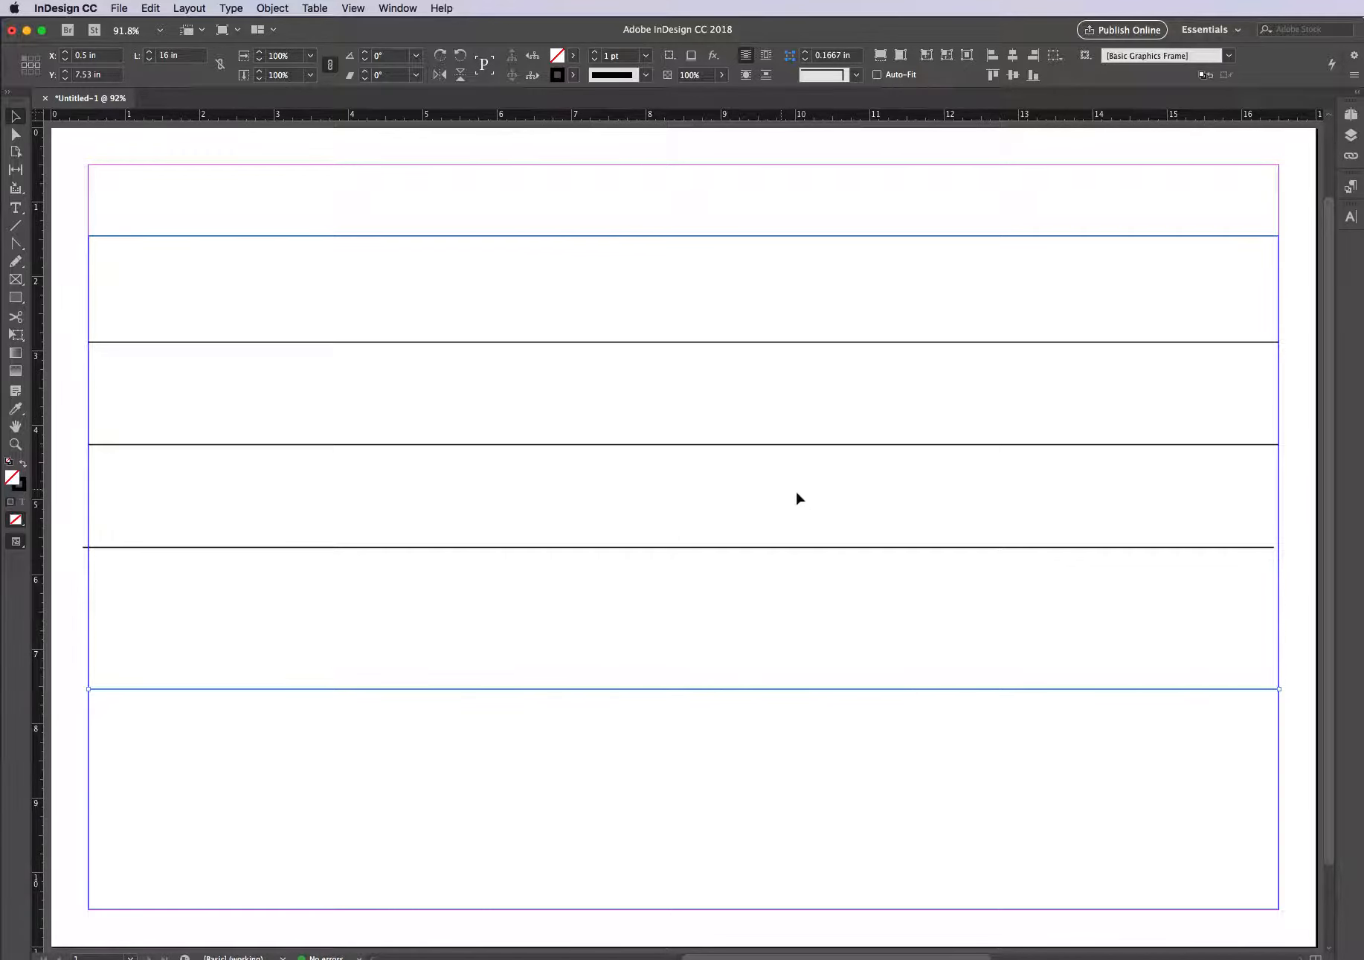
- Select all four horizontal lines and stretch them downward to an overall height of about 5.44 in
left_click(567, 550)
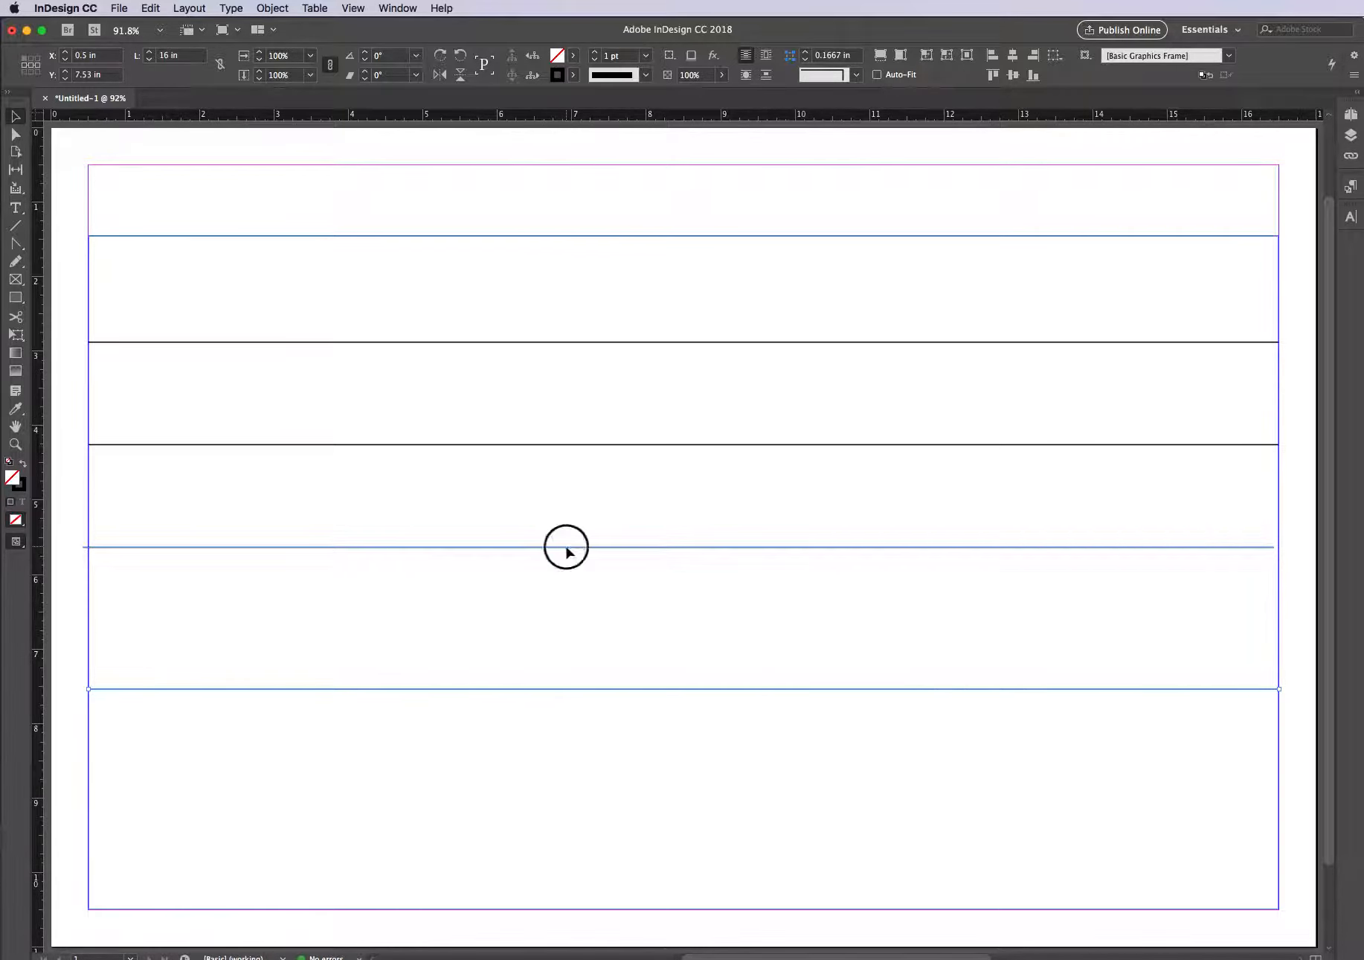
left_click(585, 444, "shift")
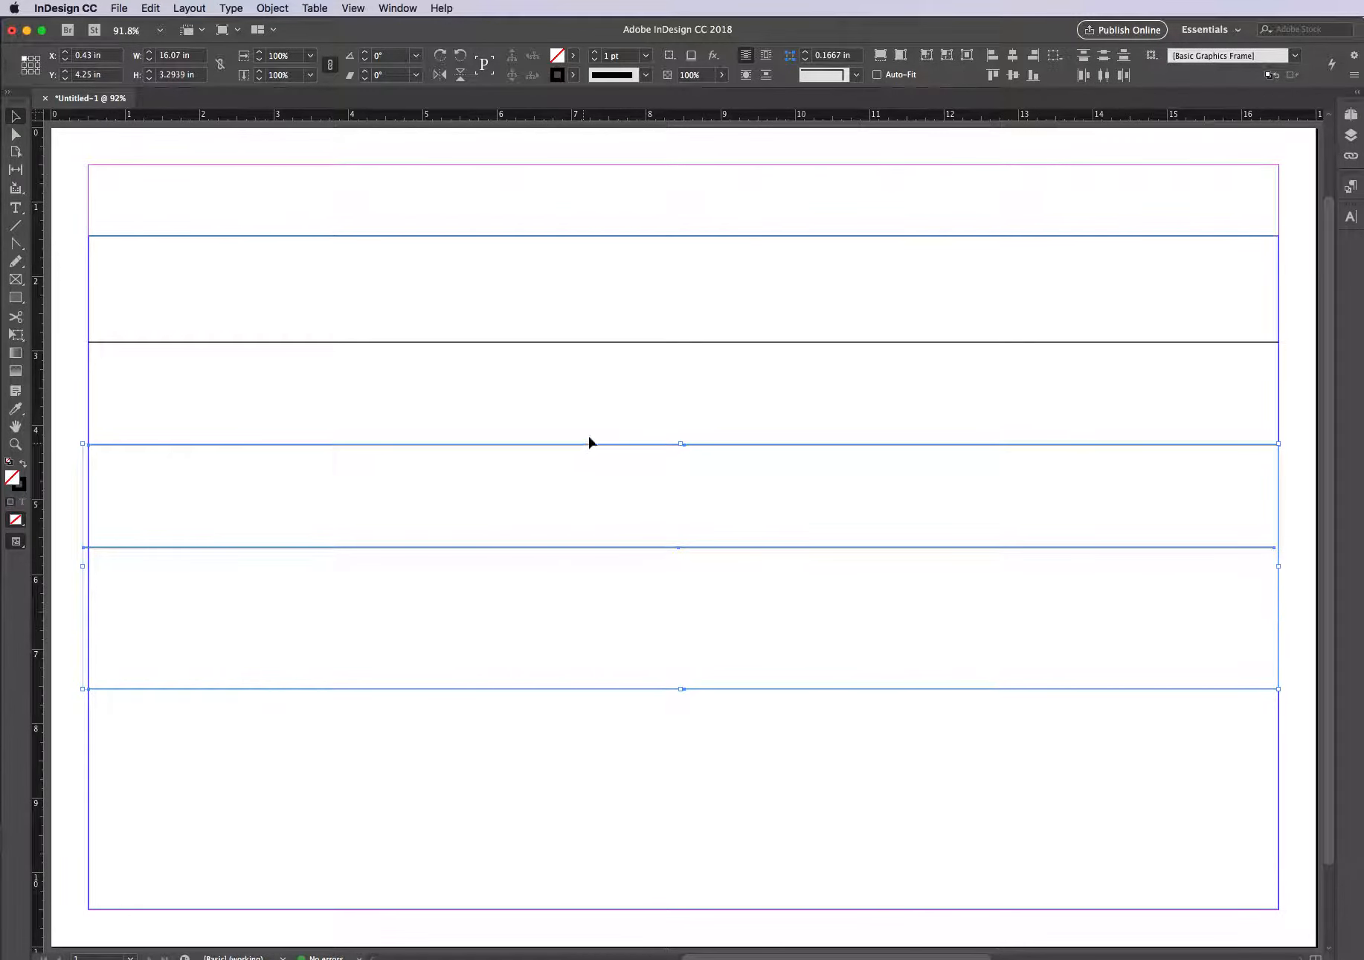
left_click(649, 343, "shift")
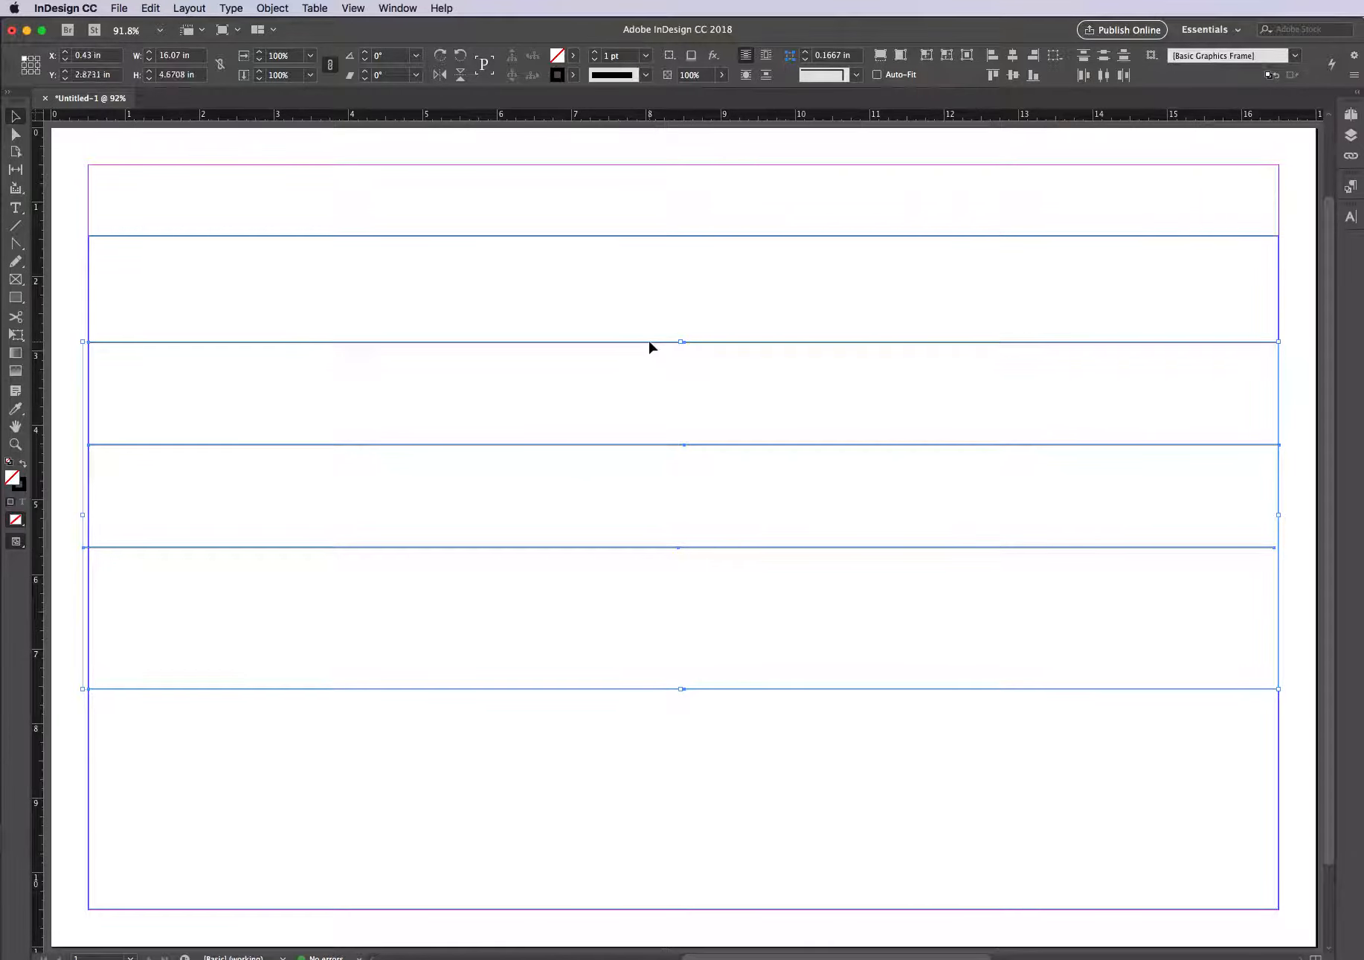
left_click_drag(682, 689, 681, 745)
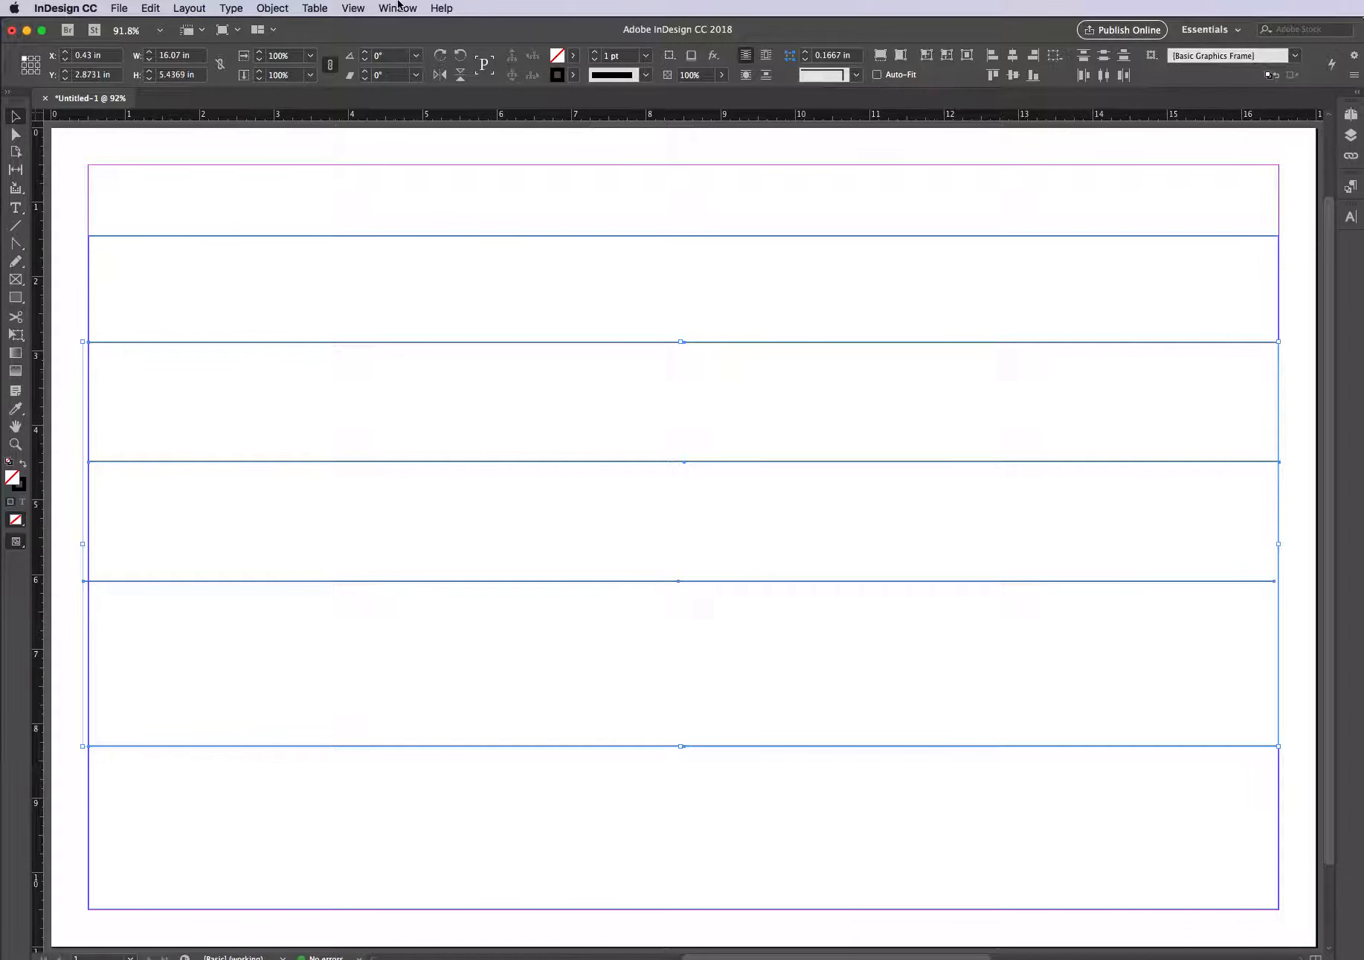
- Display the Align panel beside the drawing and align the left edges of the four selected lines
left_click(398, 6)
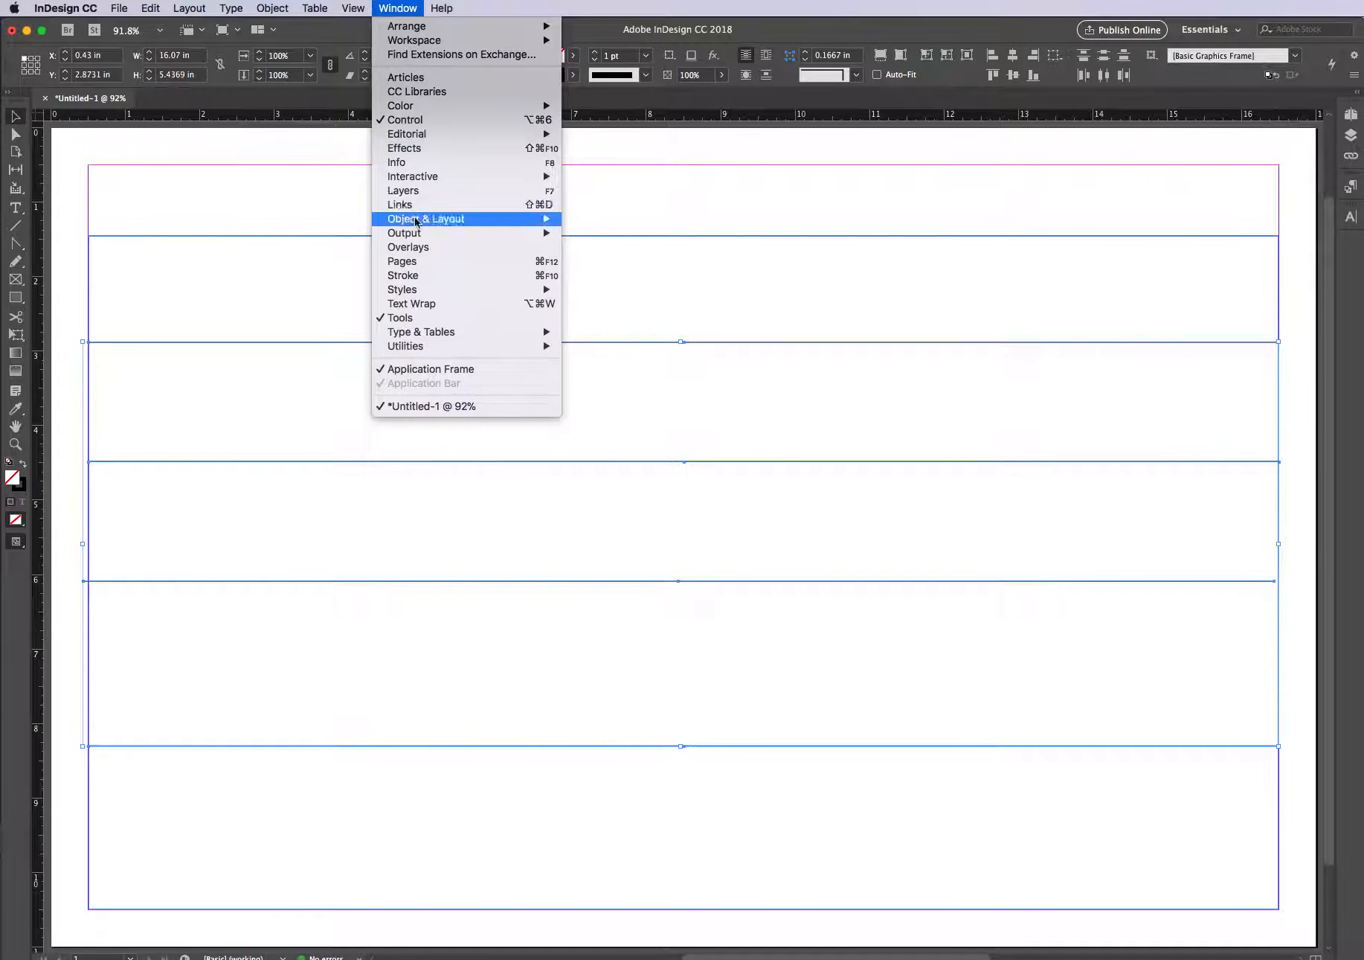
mouse_move(415, 221)
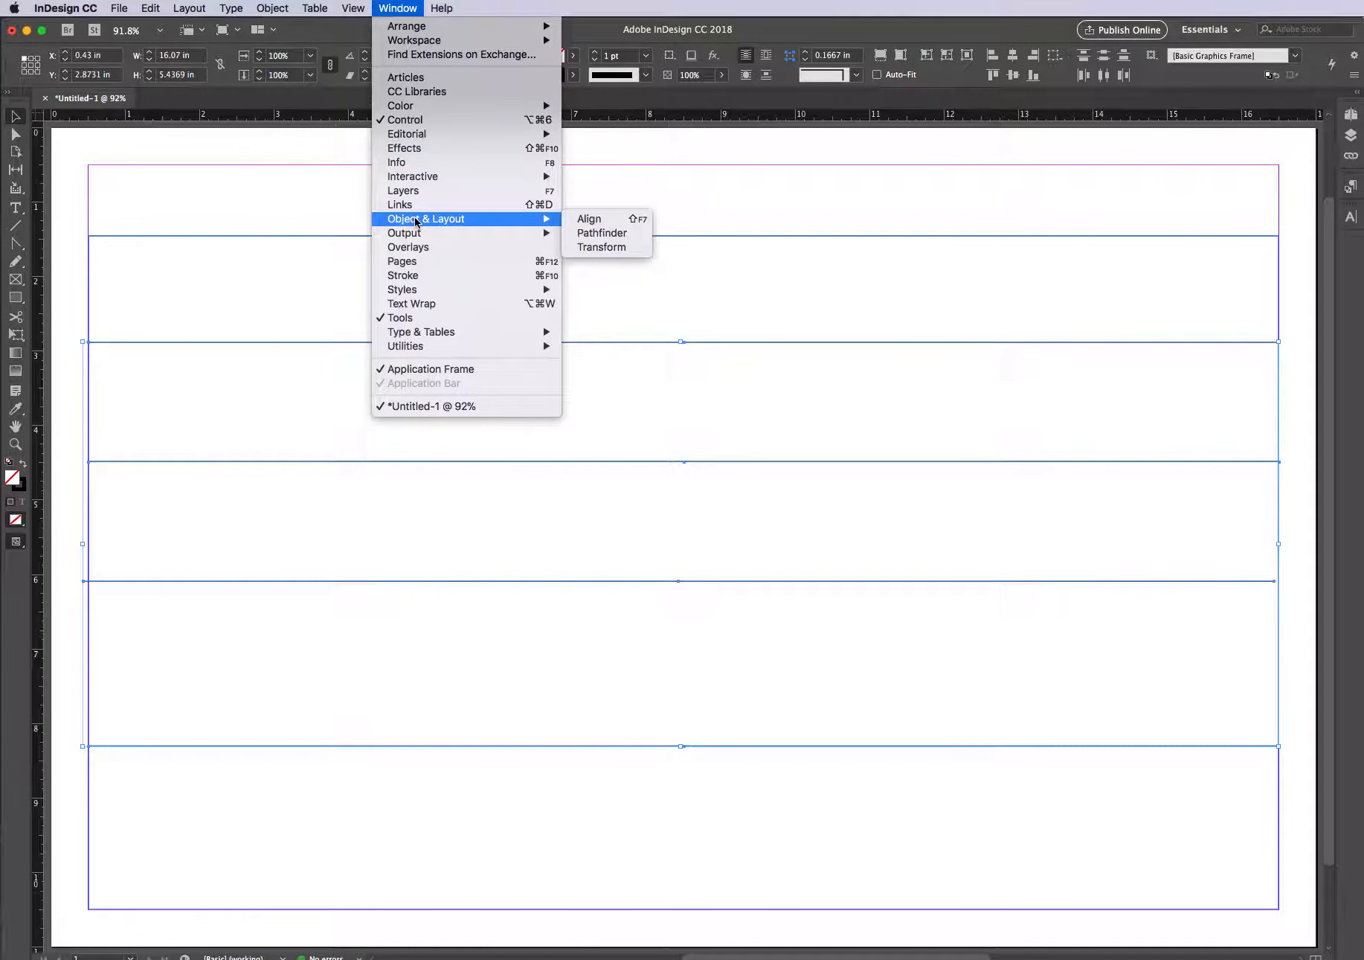
left_click(618, 221)
left_click_drag(774, 227, 1131, 216)
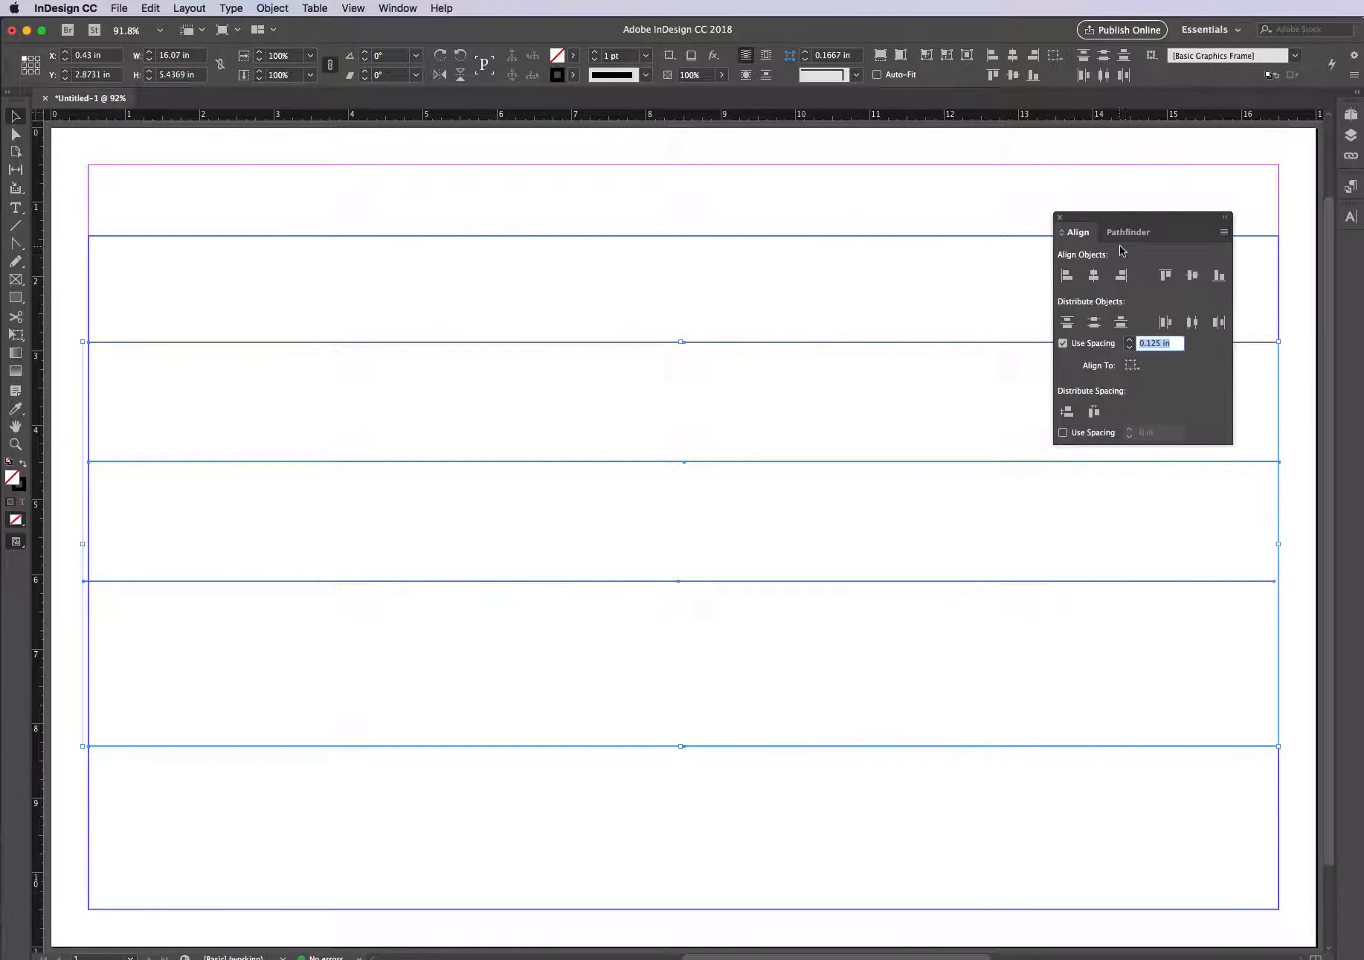
left_click(1066, 277)
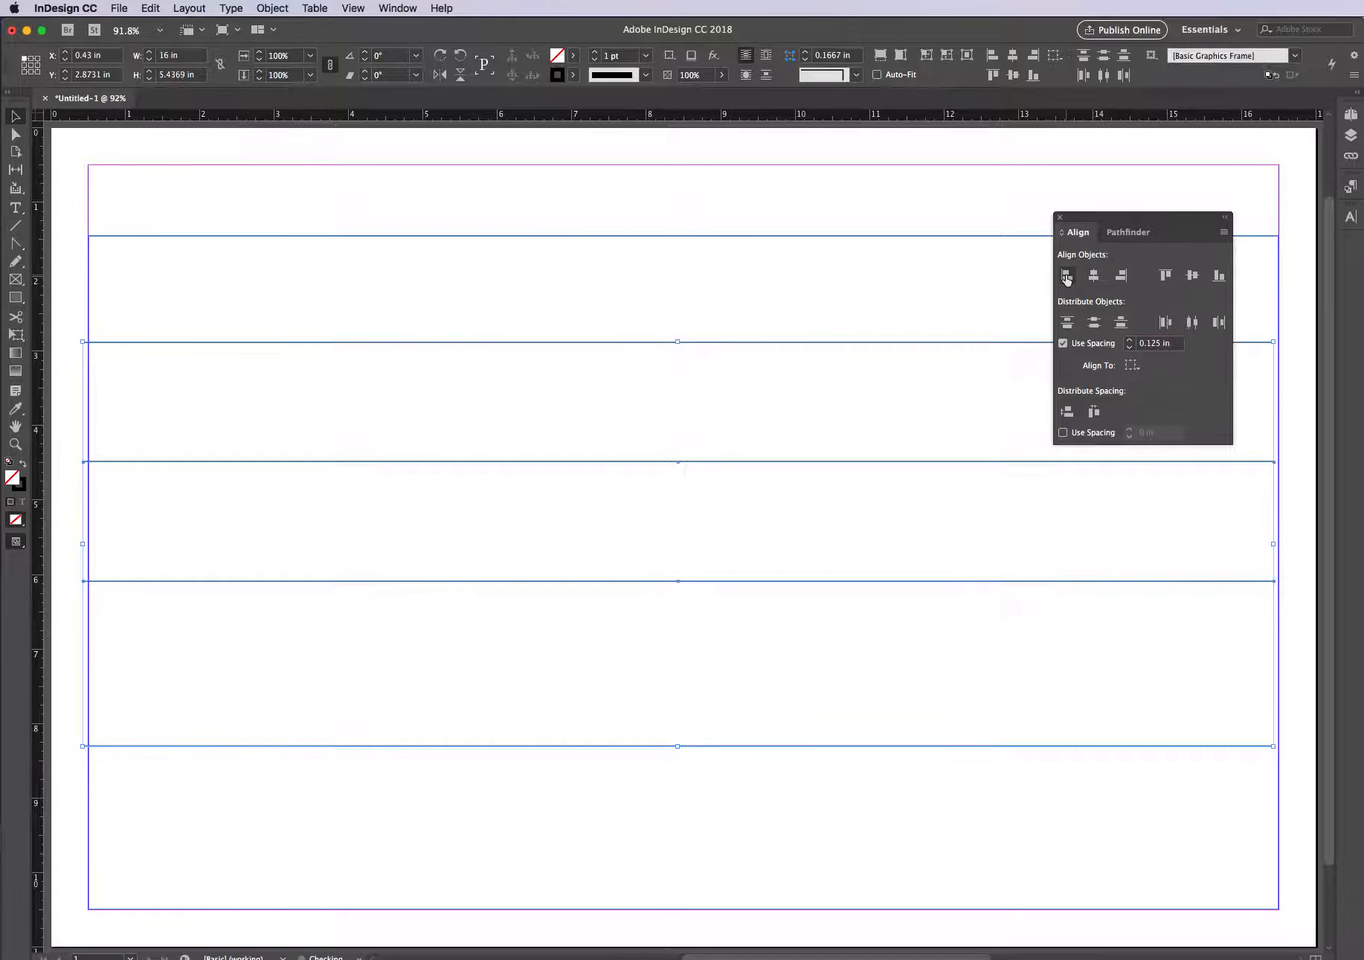
- Nudge the four lines right and adjust their left ends to meet the margin at X 0.5 in
key("Right")
key("Right")
key("Right")
key("Right")
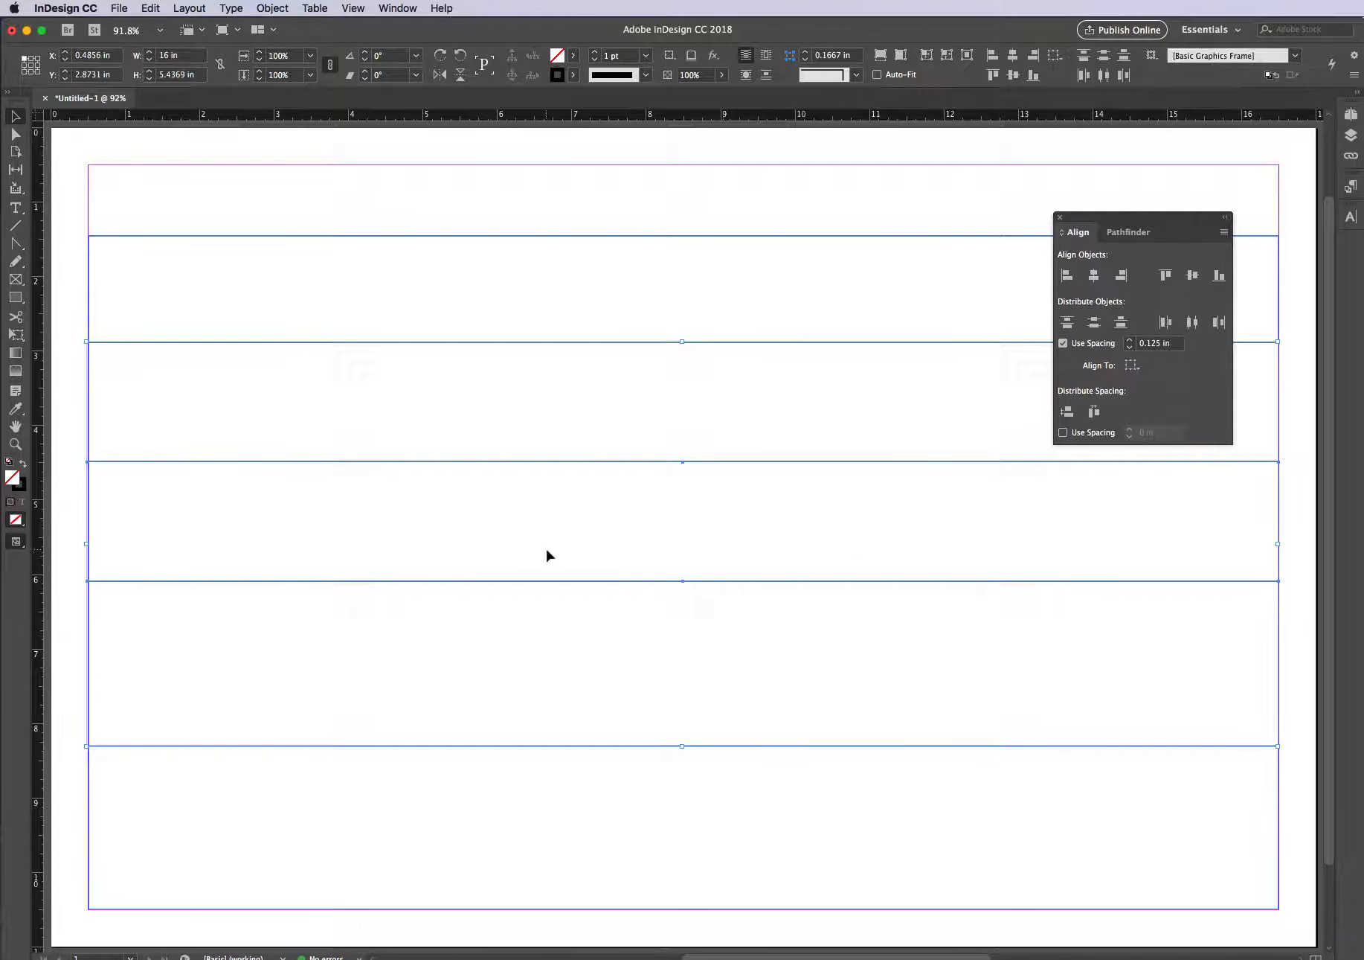
left_click_drag(87, 543, 89, 544)
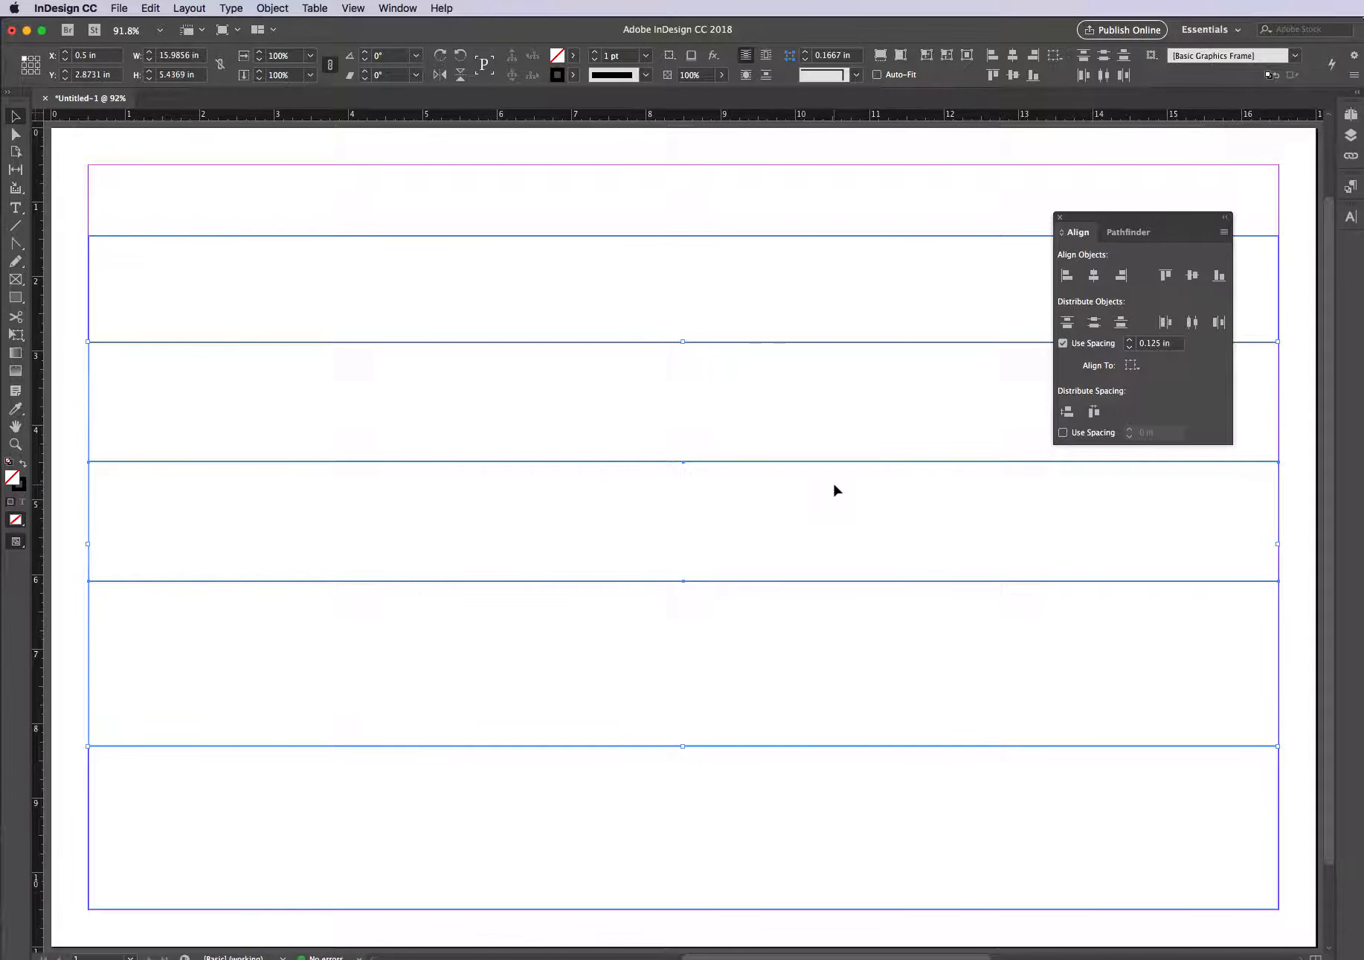
- Try distributing the lines' vertical centers with 0.125 in spacing, relative to the selection and to a key object, undoing each attempt
left_click(1092, 324)
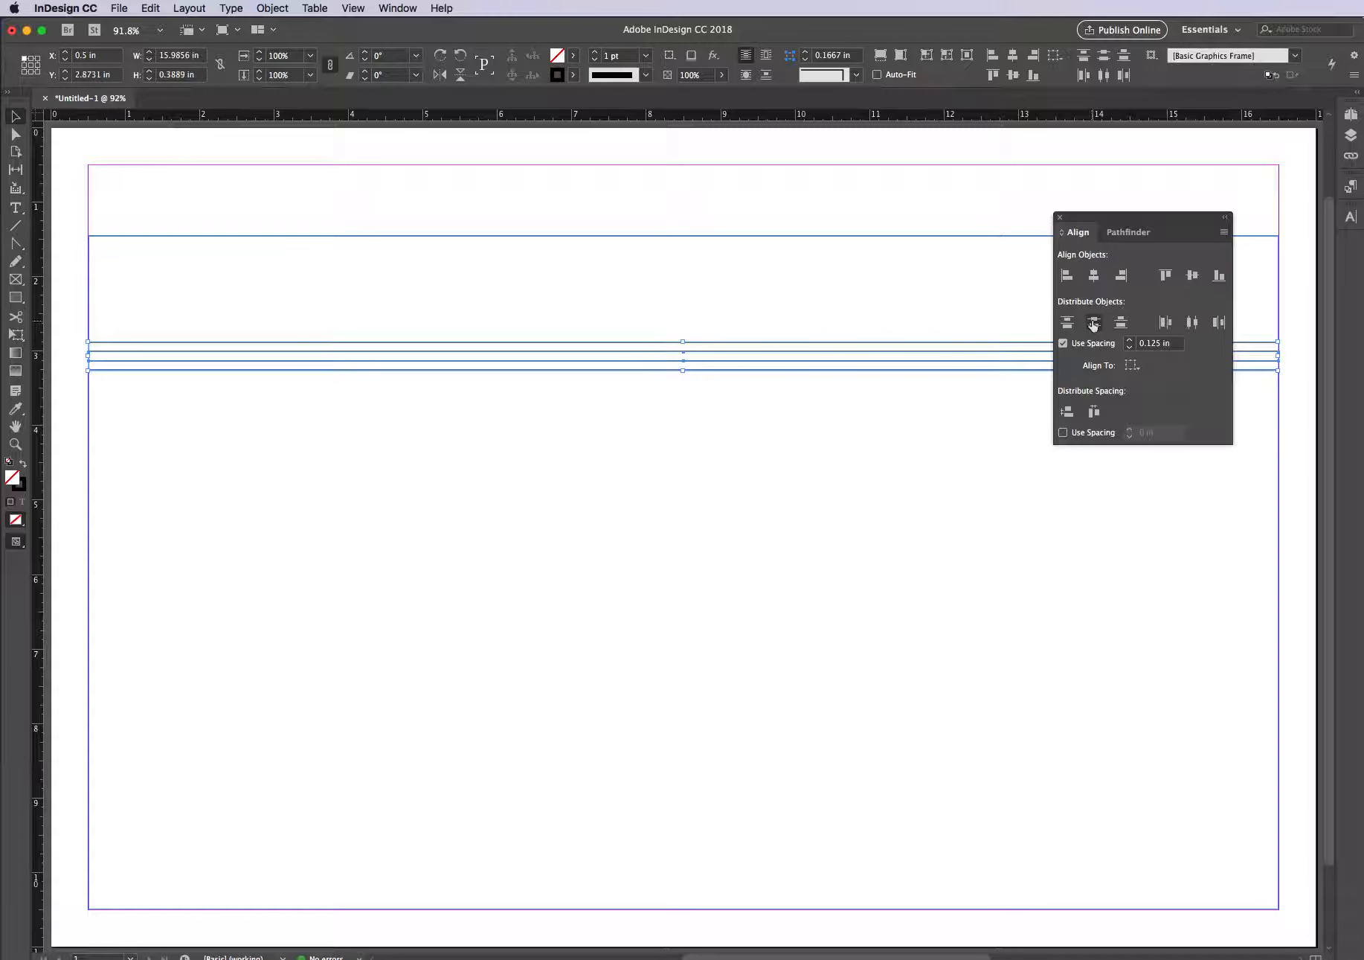
key("super+z")
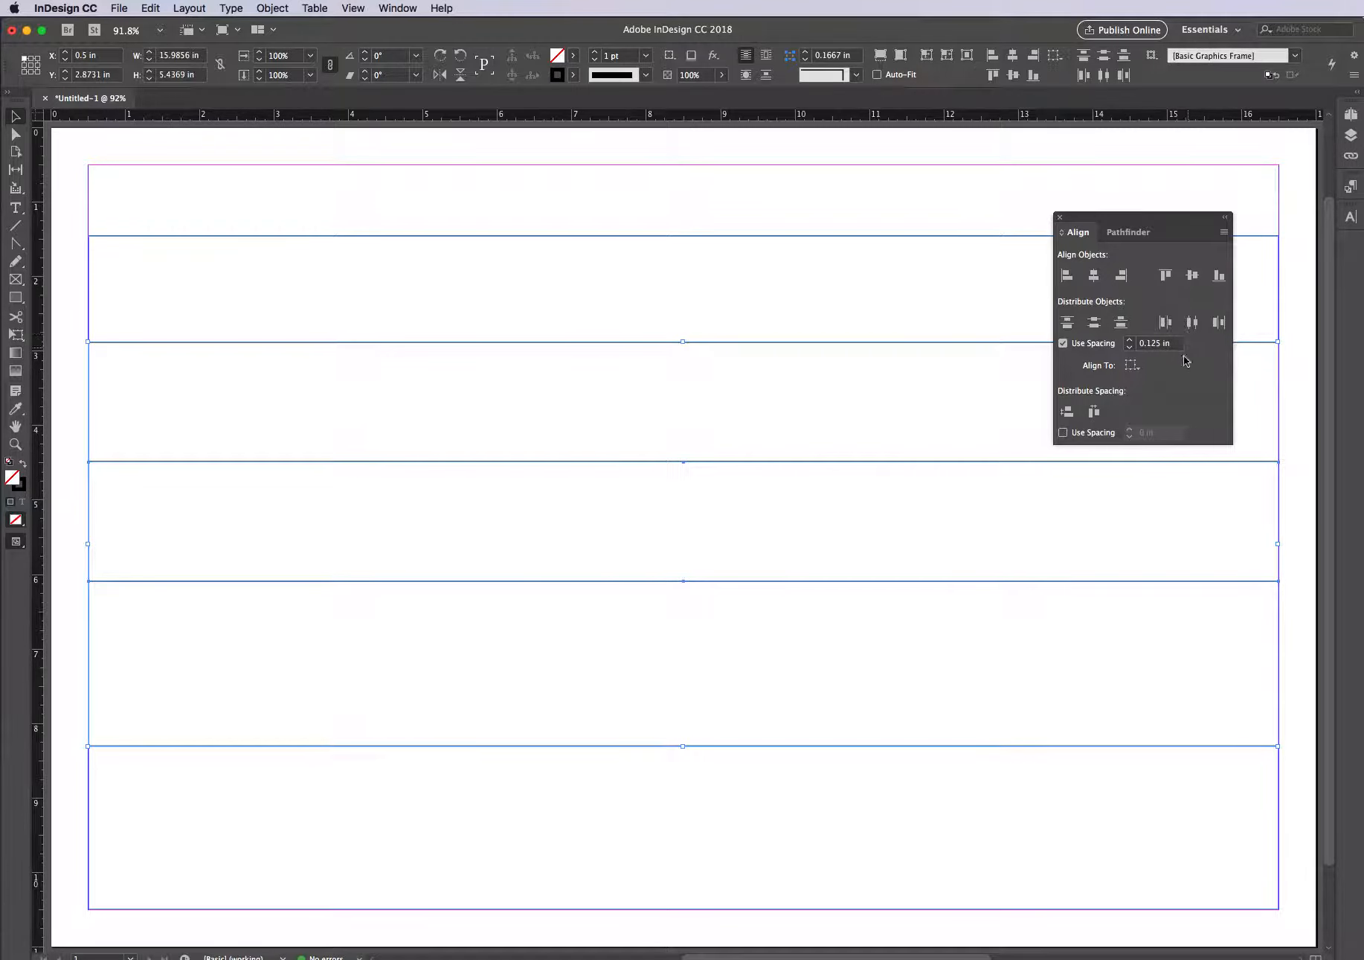
left_click(1132, 364)
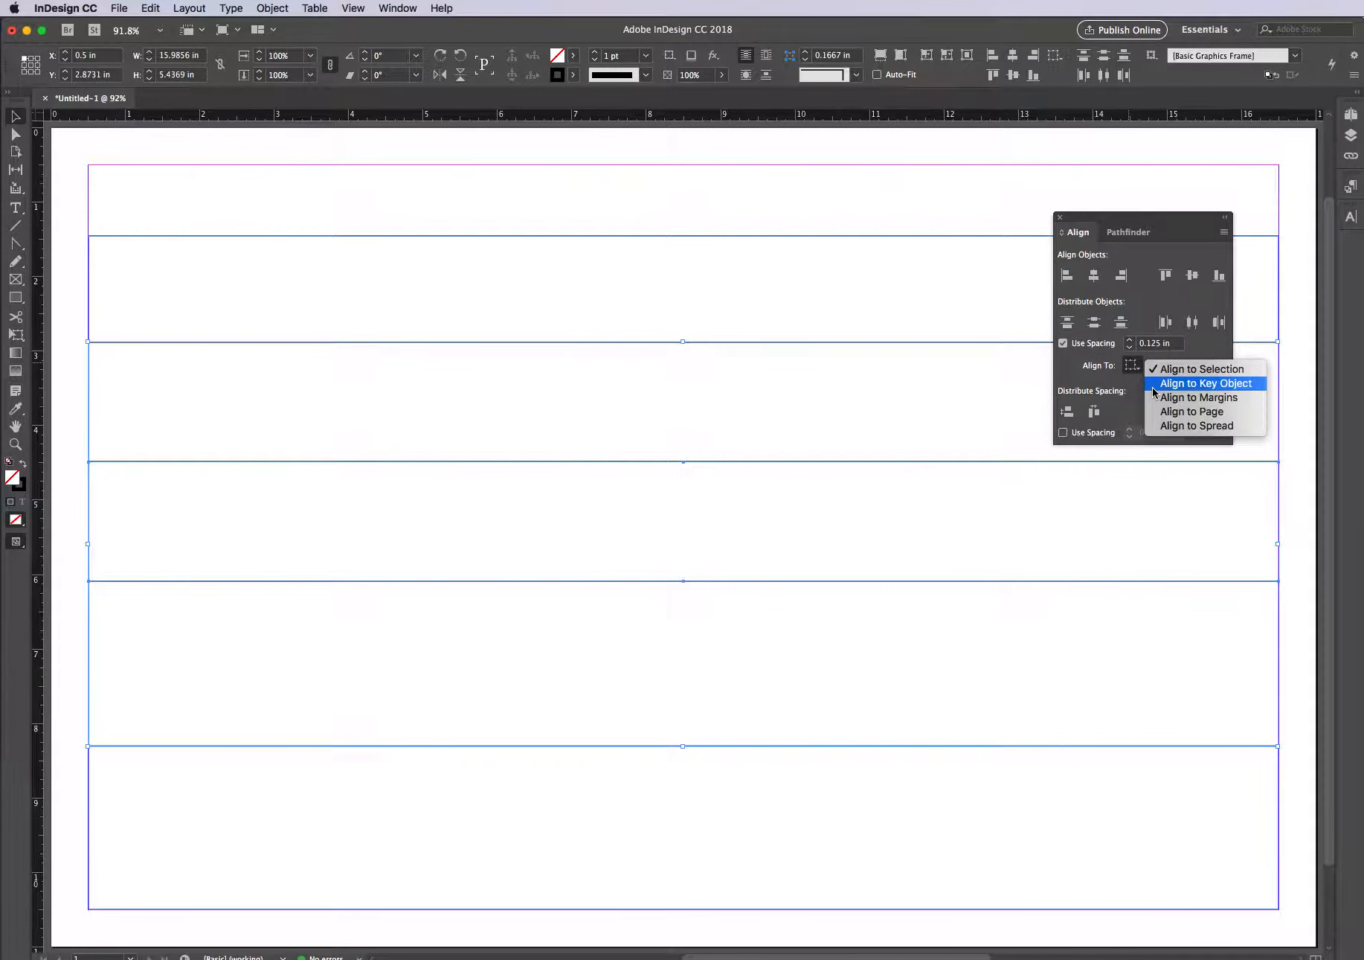
left_click(1156, 383)
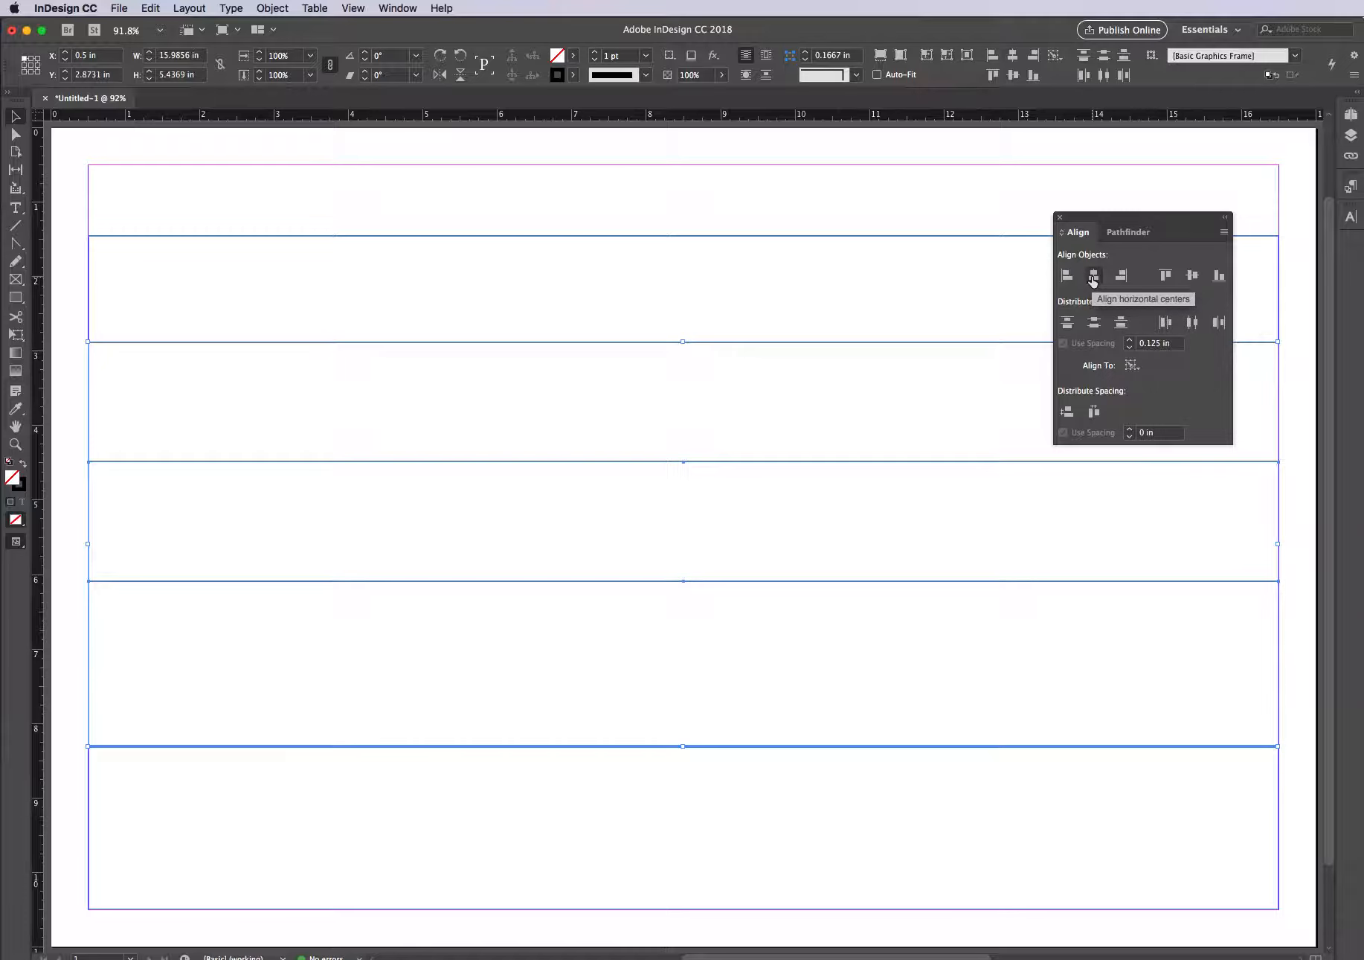
left_click(1094, 323)
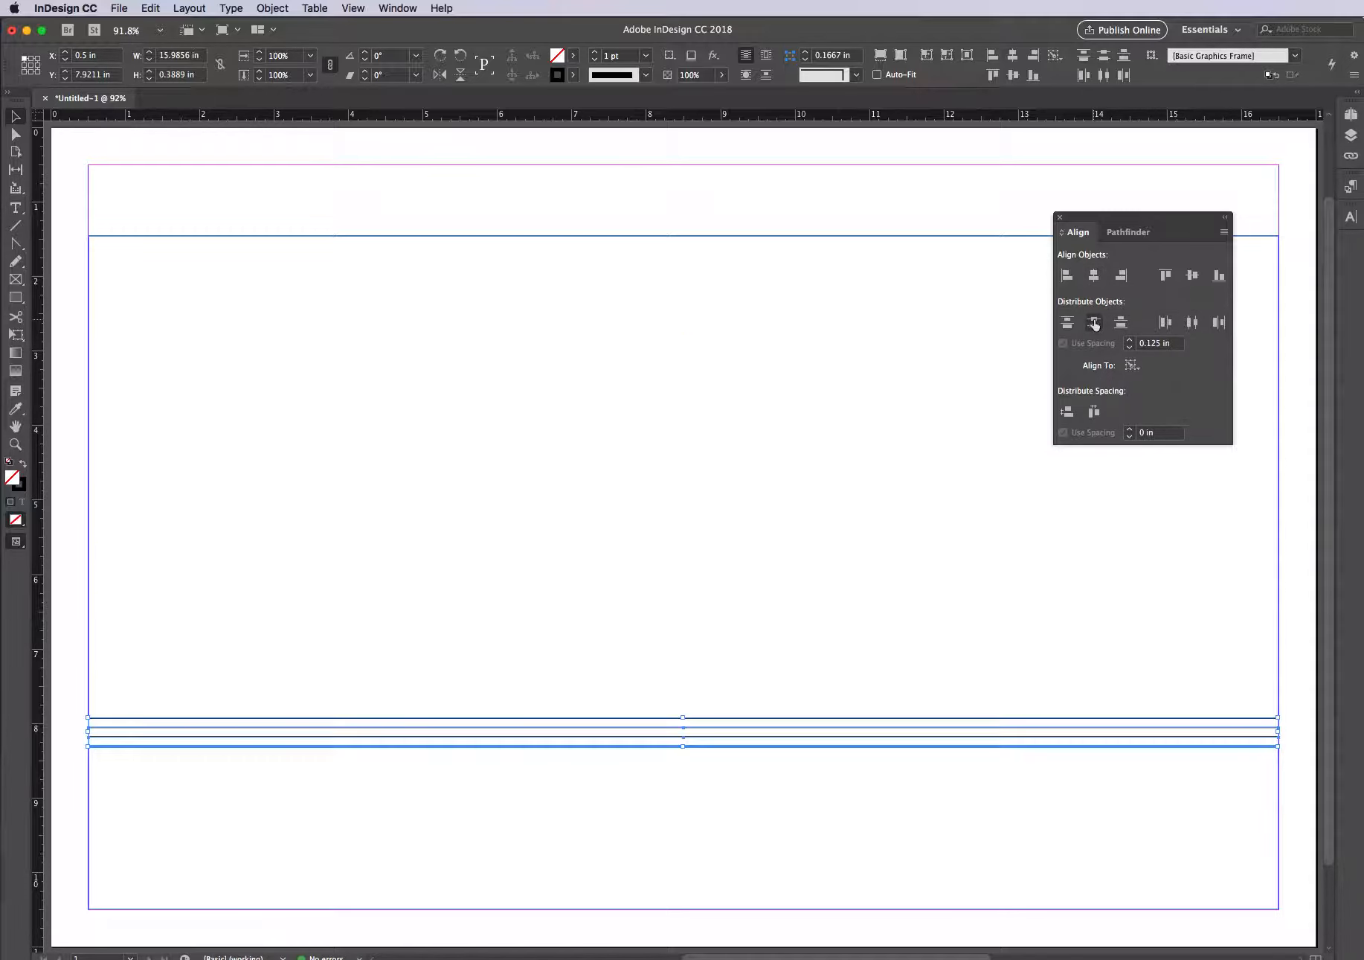
key("super+z")
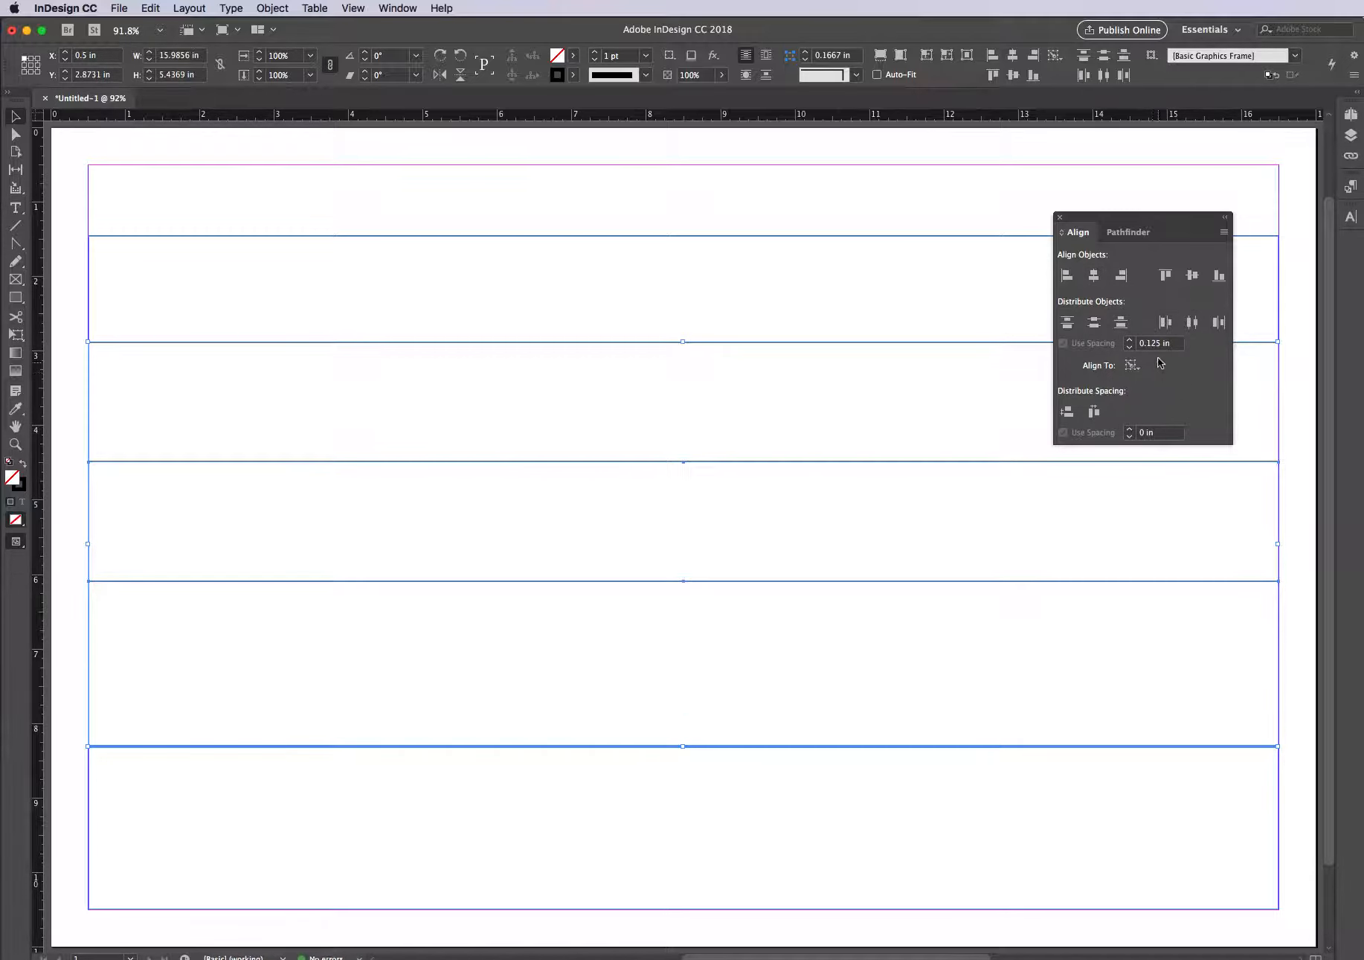
left_click(1132, 366)
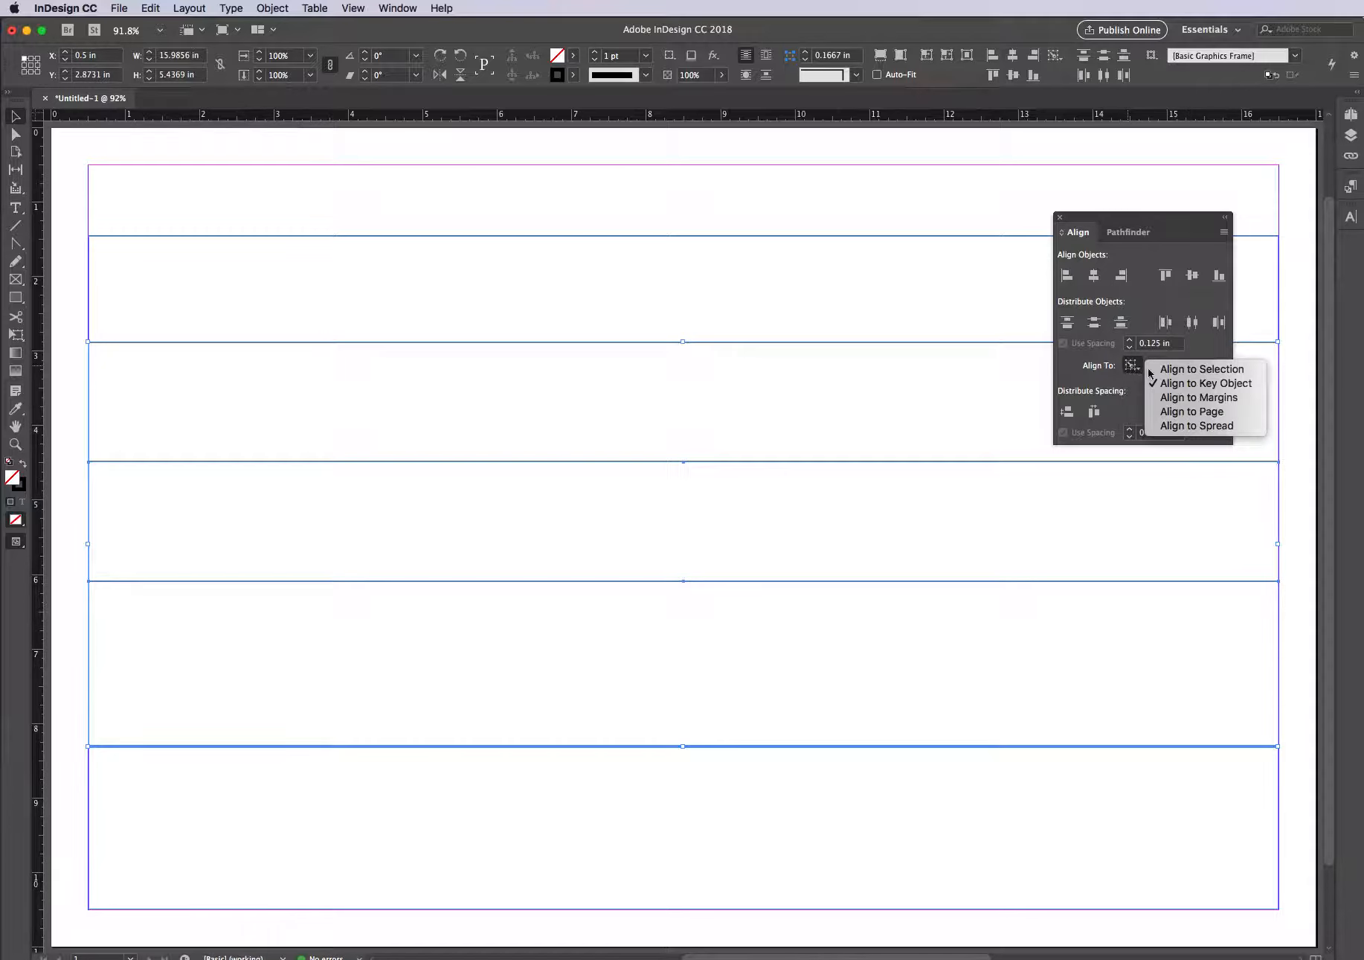
left_click(1193, 364)
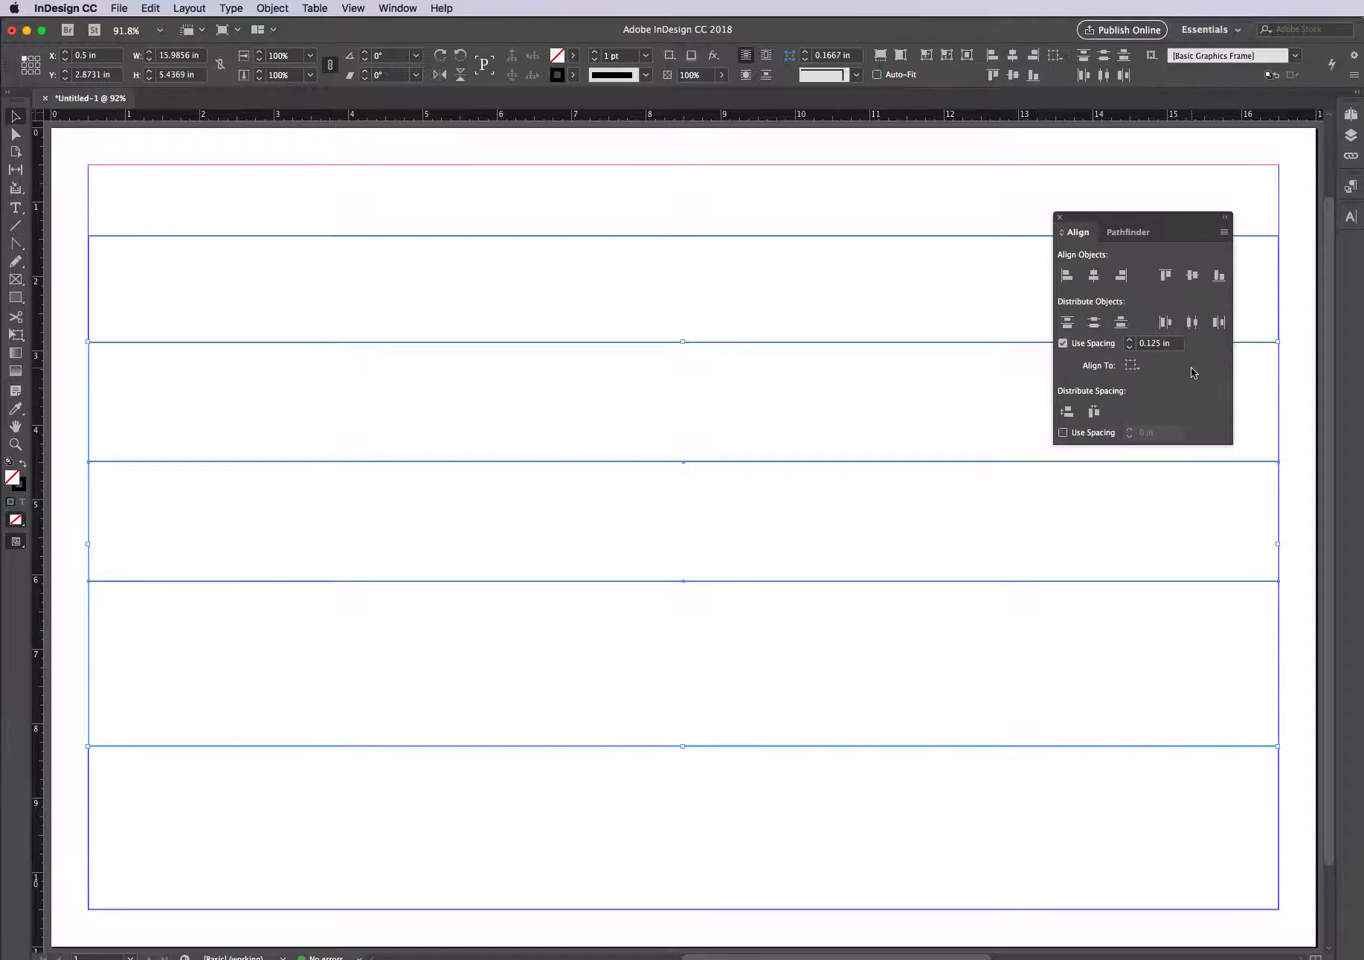
- Distribute the four lines' vertical centers relative to the selection without fixed spacing, and nudge the group down to Y 3.2342 in
left_click(1063, 343)
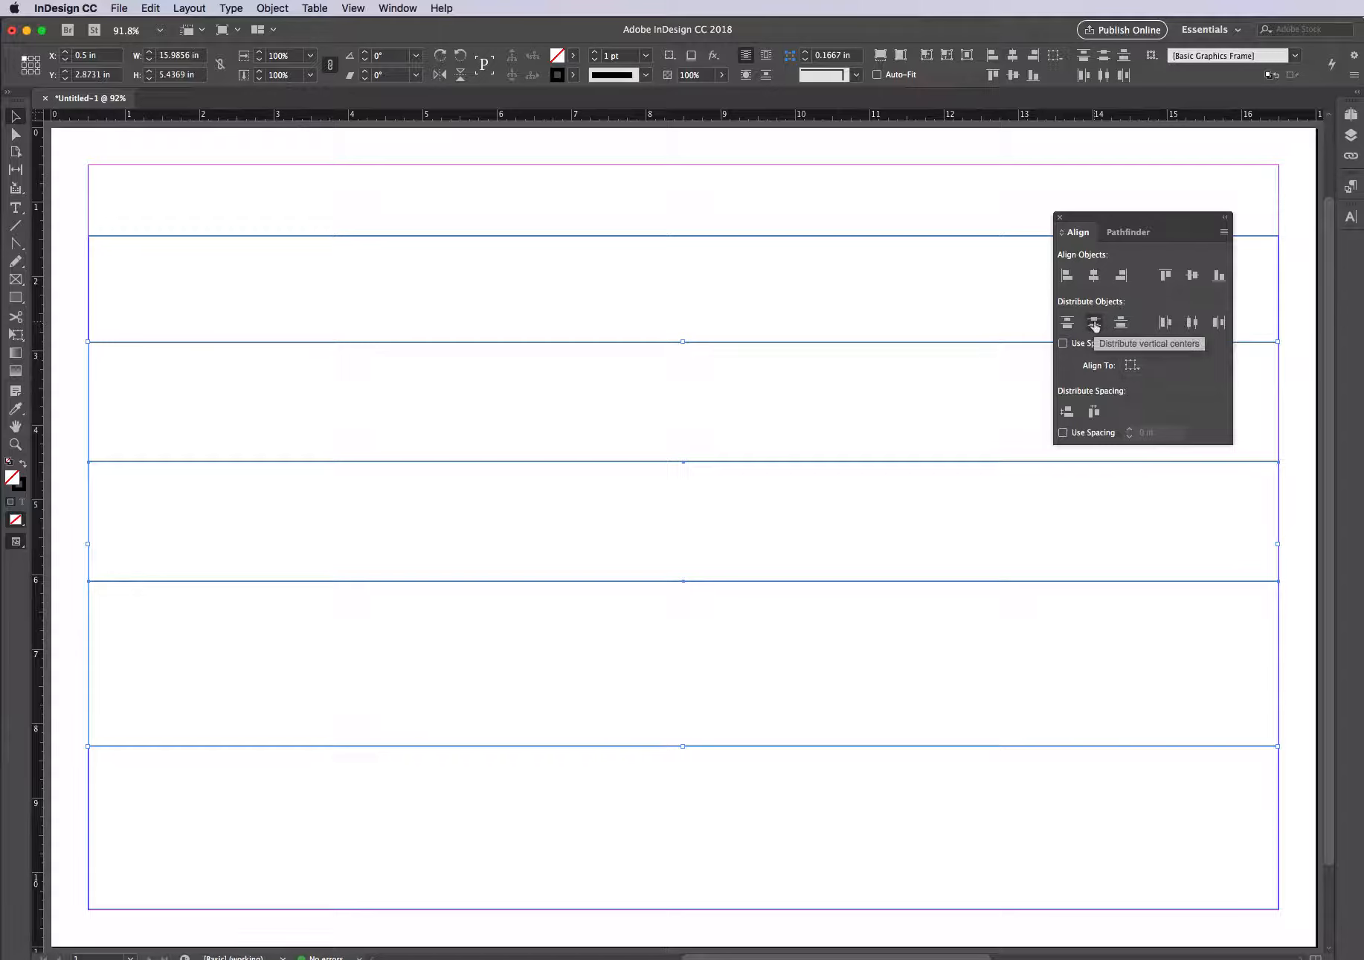
left_click(1094, 325)
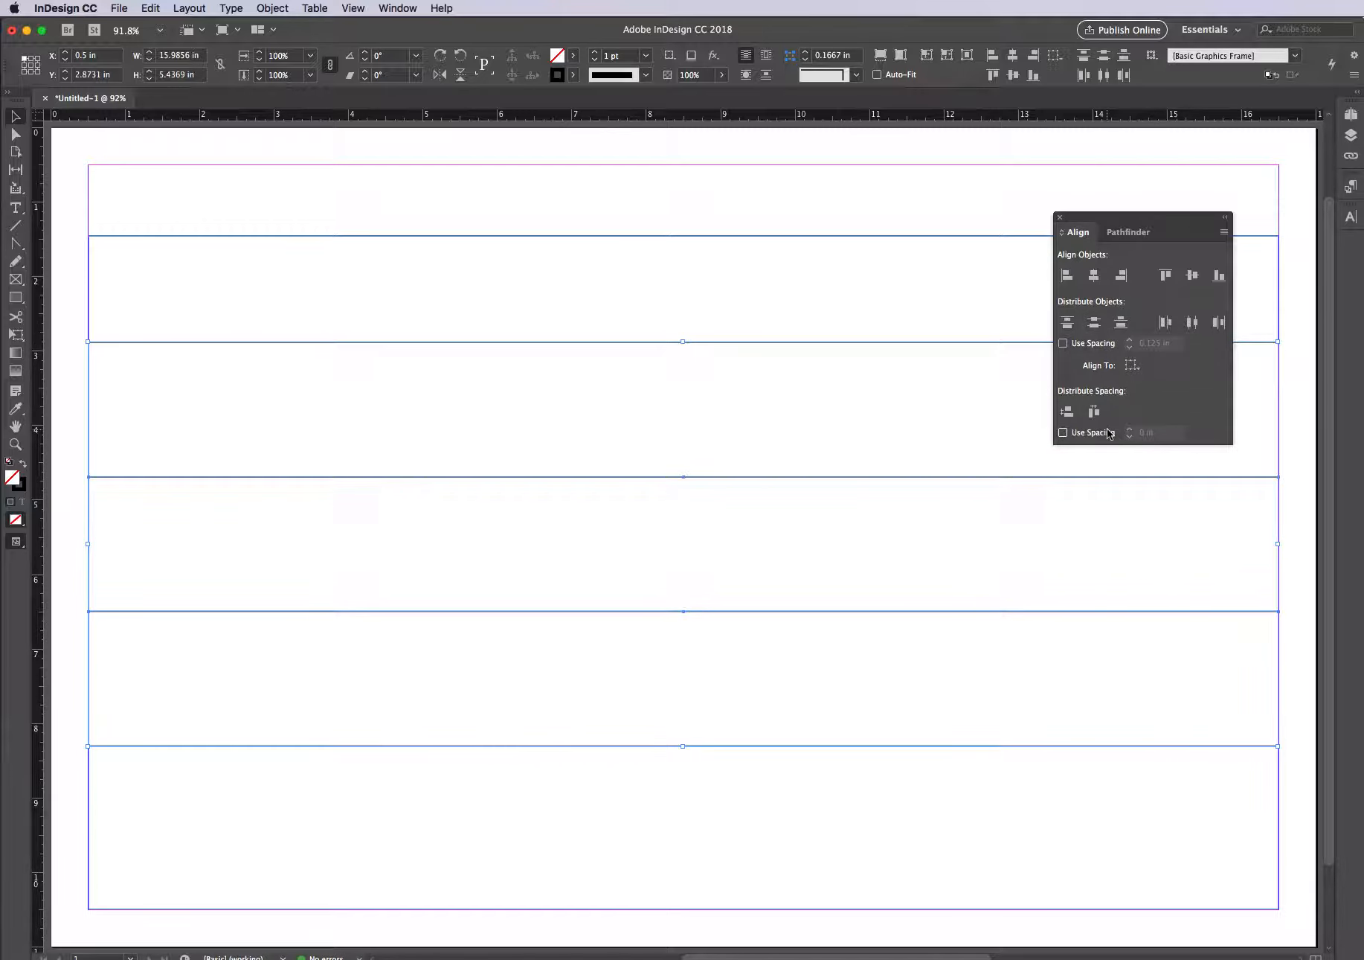
key("Down")
key("Down")
key("Down")
key("Down")
key("Down")
key("Down")
key("Down")
key("Down")
key("Down")
key("Down")
key("Down")
key("Down")
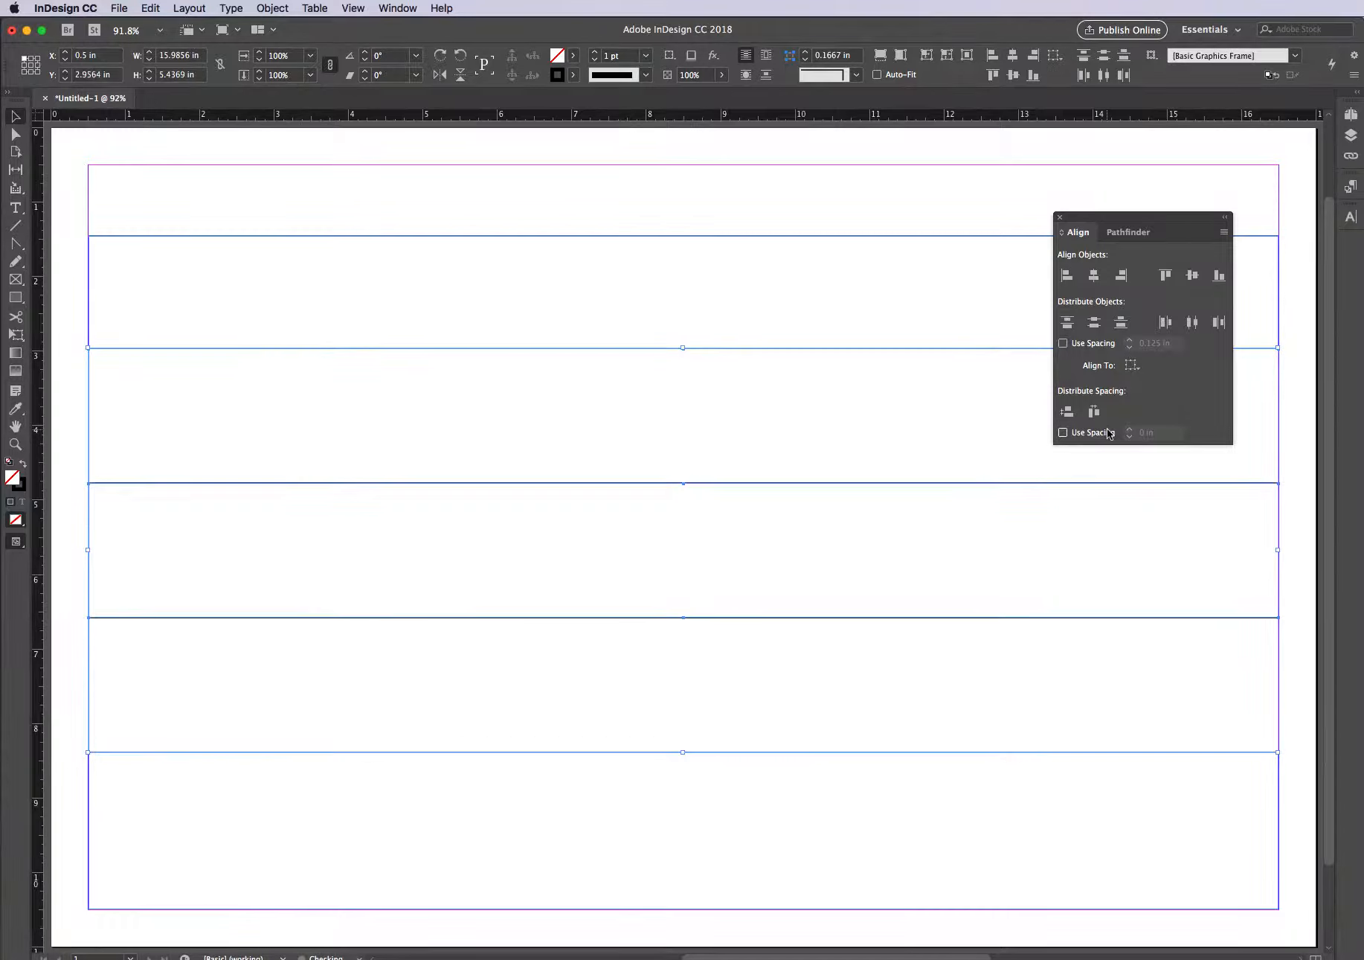
key("Down")
key("Down")
key("Down")
key("Down")
key("Down")
key("Down")
key("Down")
key("Down")
key("Down")
key("Down")
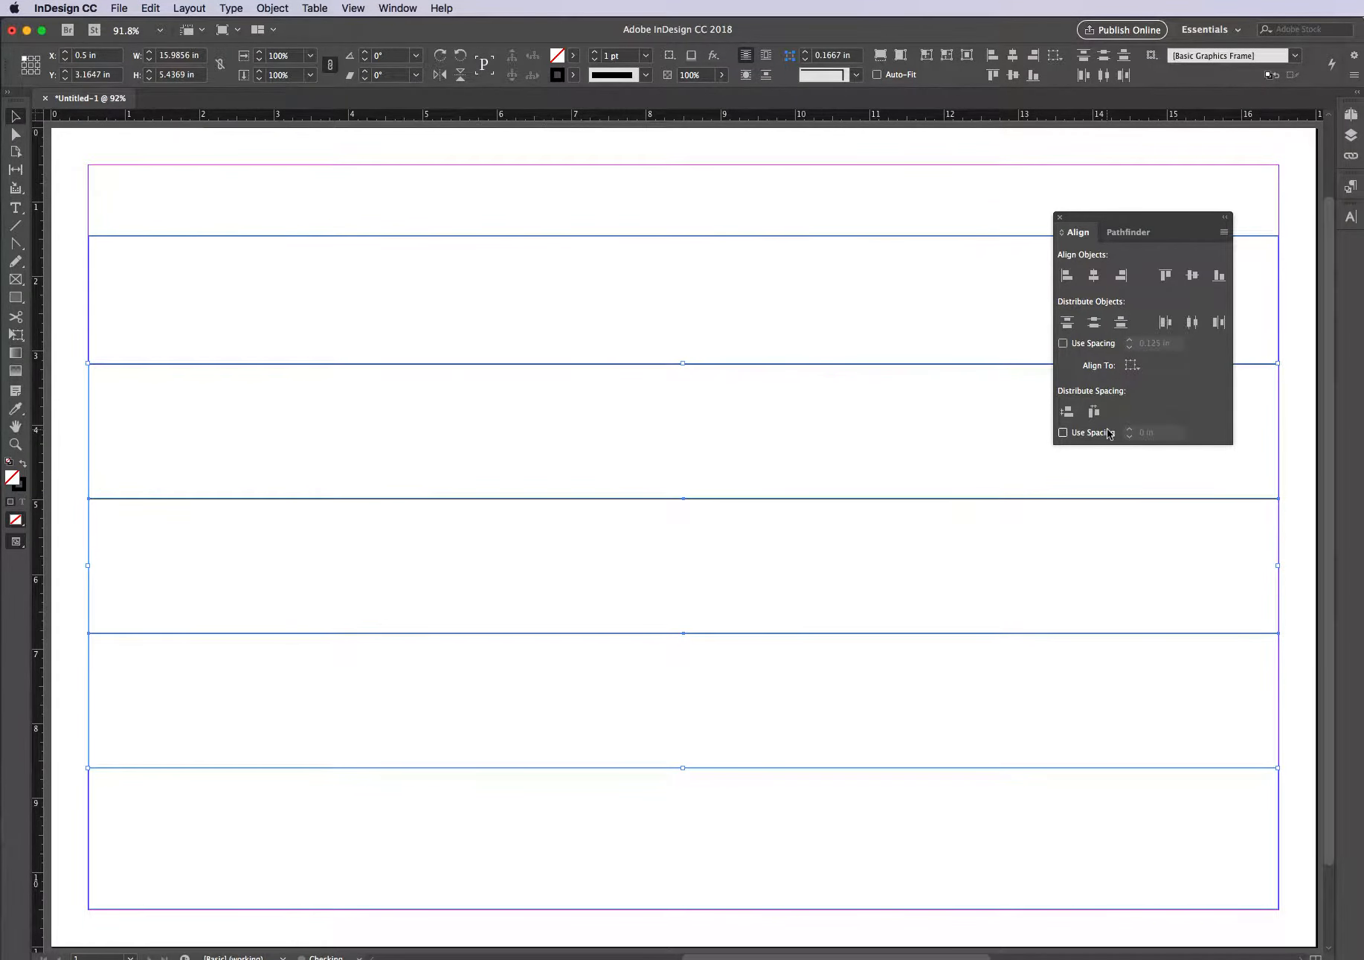
key("Down")
key("Down")
key("Down")
key("Down")
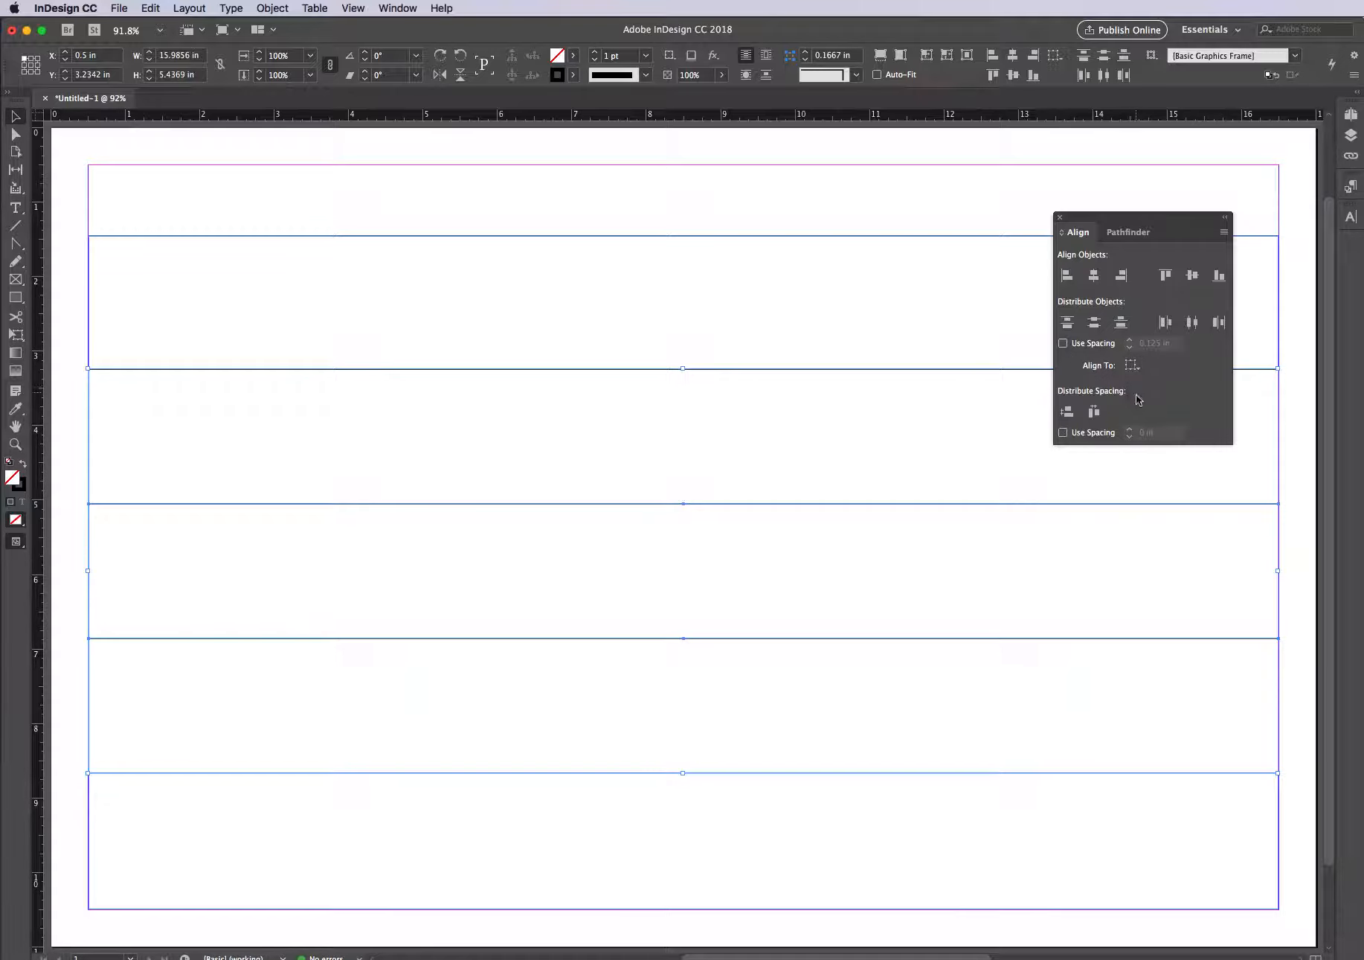
left_click(1133, 367)
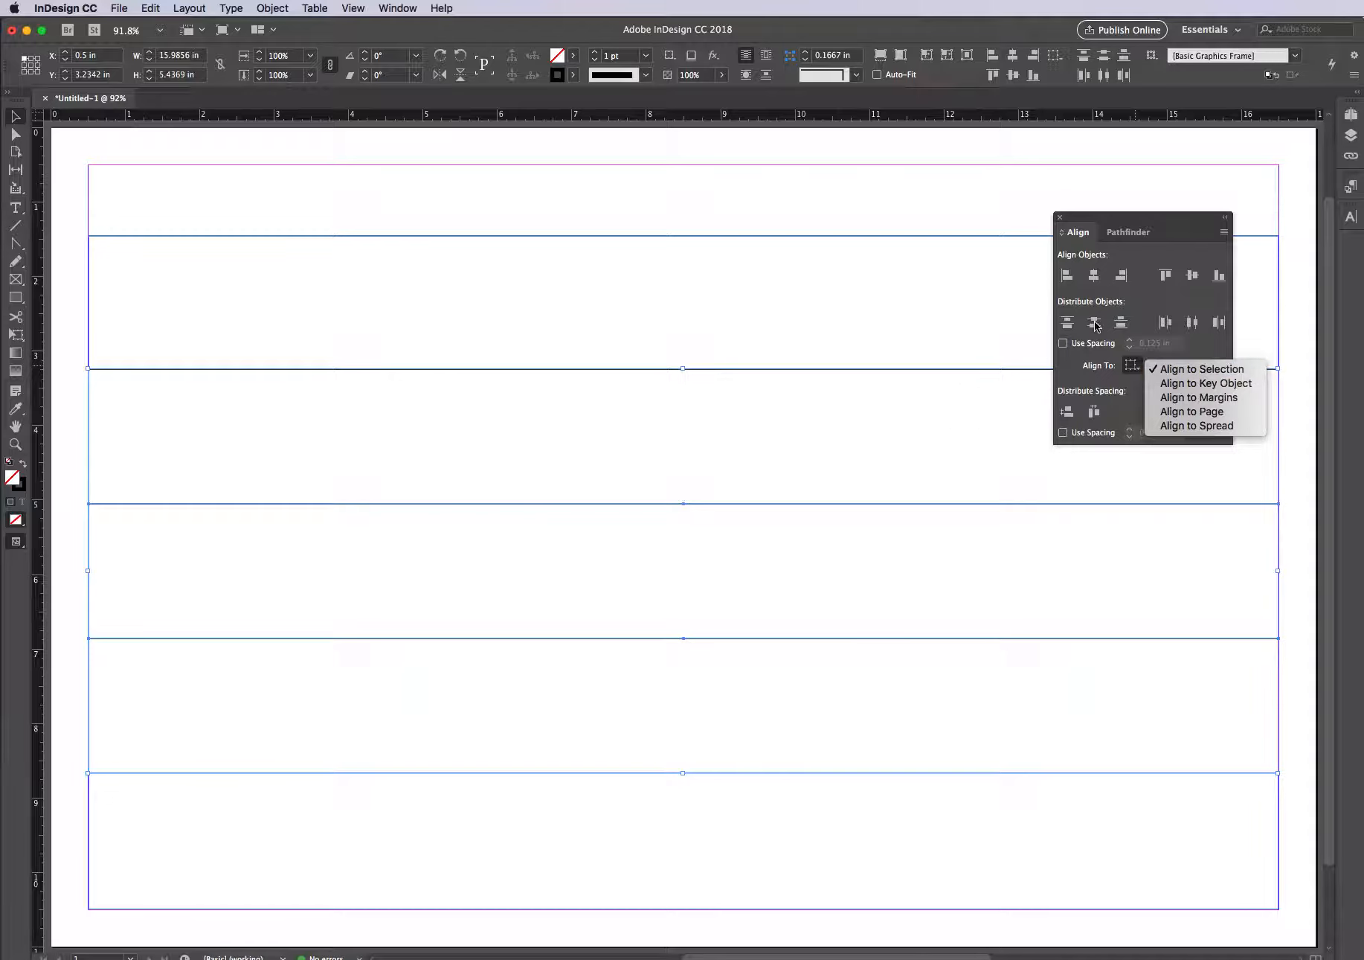
left_click(1148, 305)
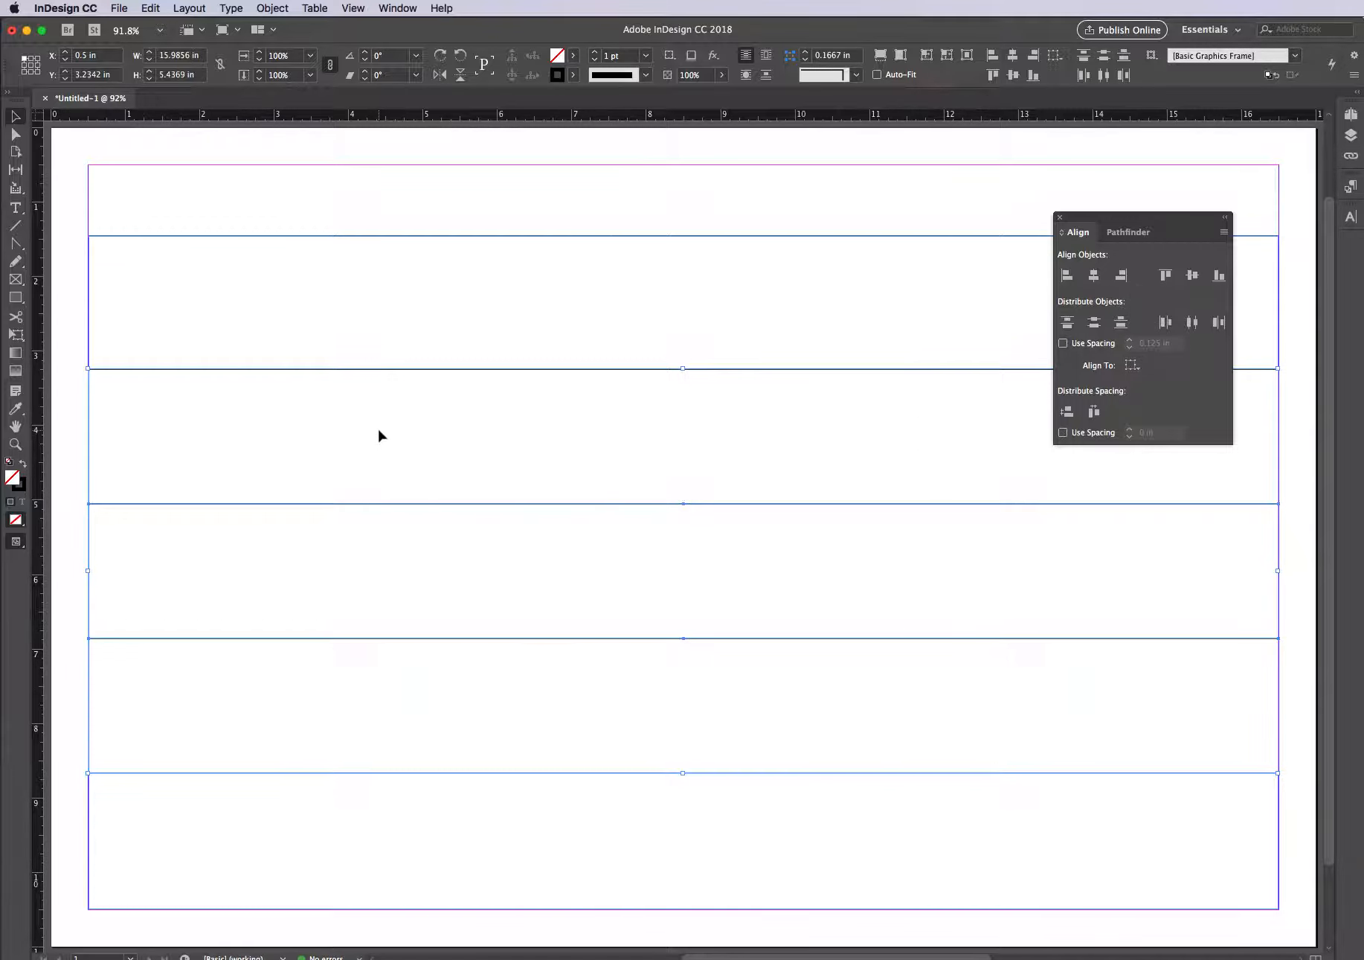
- Draw a 9.05 in vertical line in the rectangle at about X 2.44 in and copy it five times rightward, placing the last at X 14.2 in
left_click(15, 226)
left_click_drag(234, 237, 228, 909)
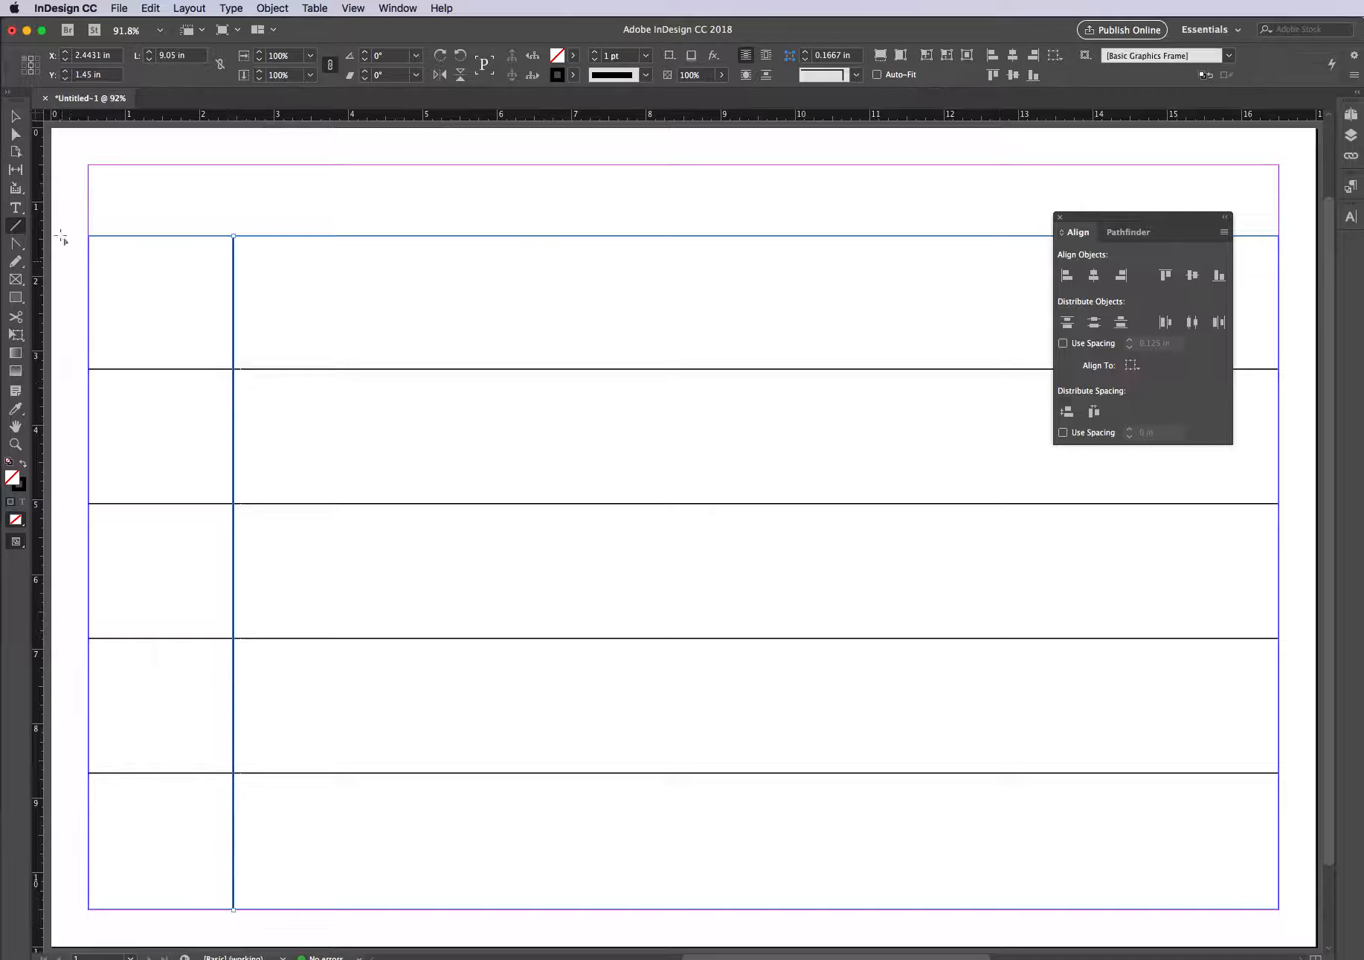
left_click(15, 116)
left_click_drag(235, 341, 1049, 368)
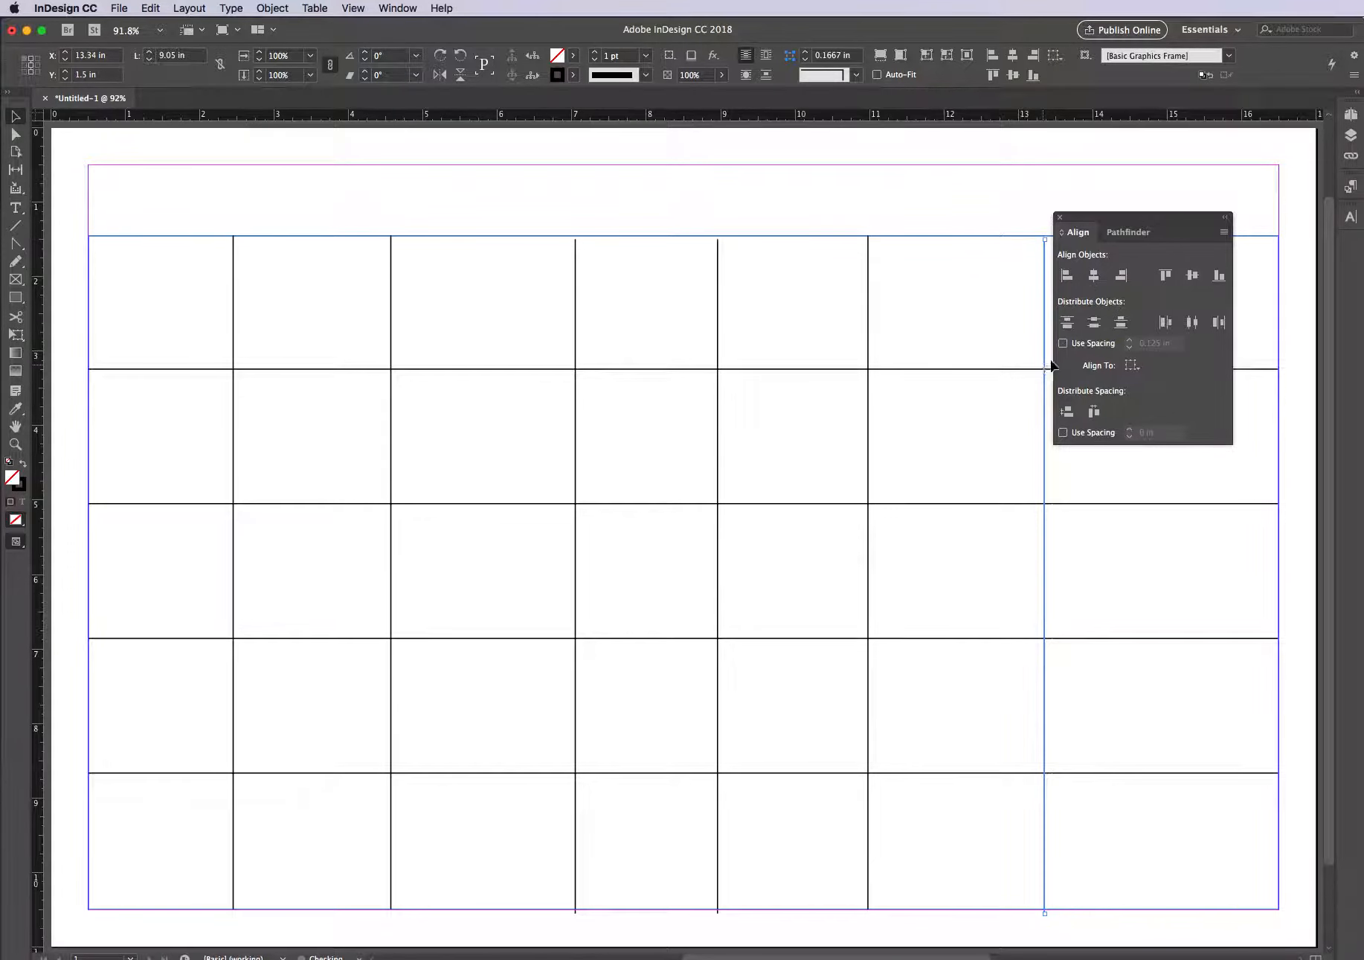
left_click(1061, 219)
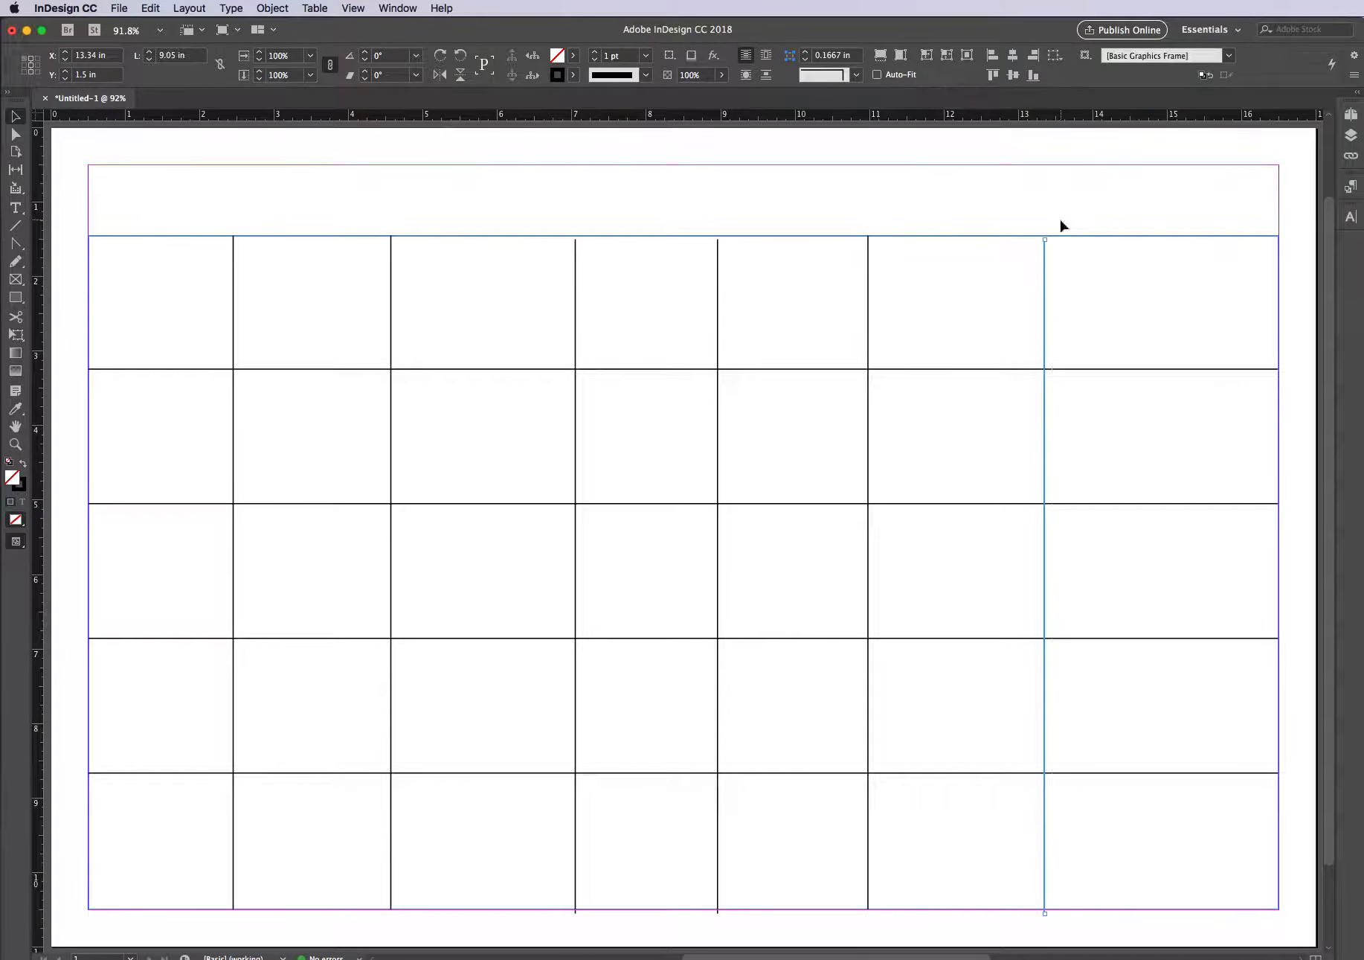
left_click_drag(1046, 296, 1110, 295)
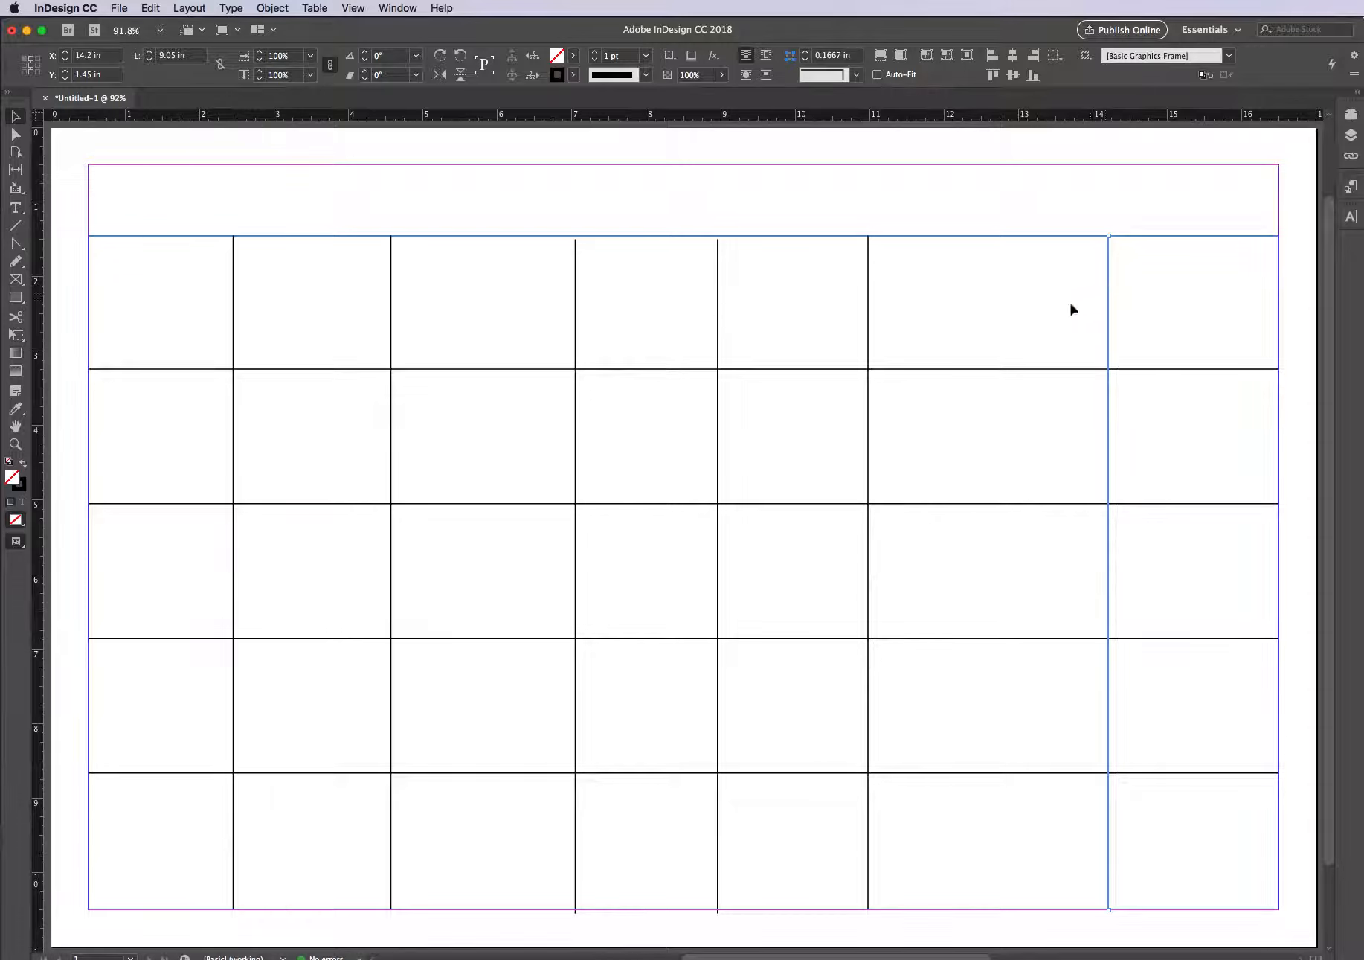
- Select all six vertical lines in the grid and align their top edges
left_click(868, 313)
left_click_drag(863, 320, 716, 329)
left_click_drag(602, 331, 576, 326)
left_click_drag(391, 333, 234, 338)
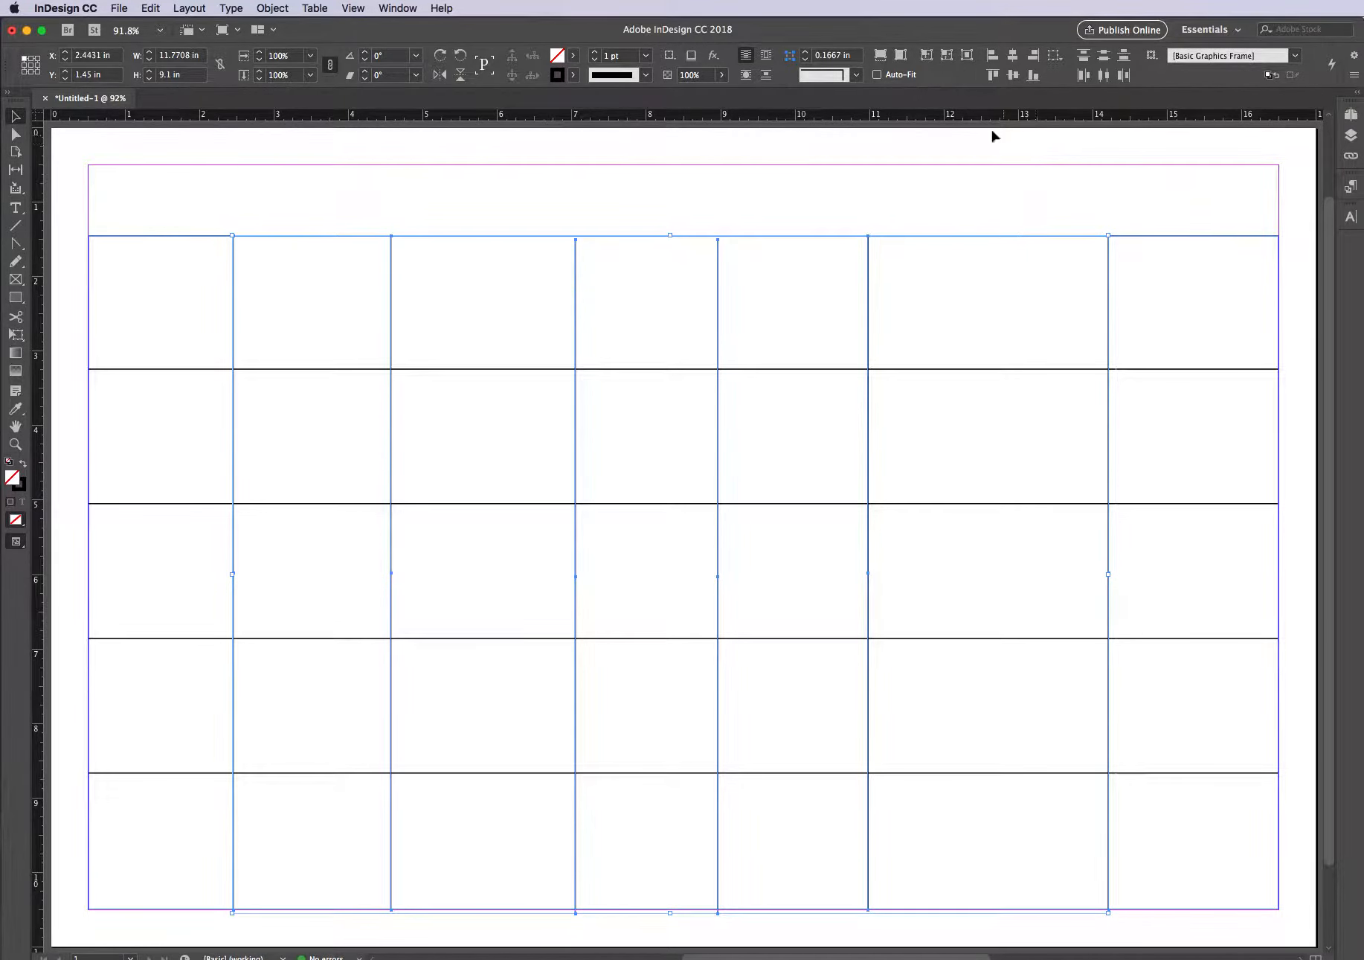
left_click(991, 76)
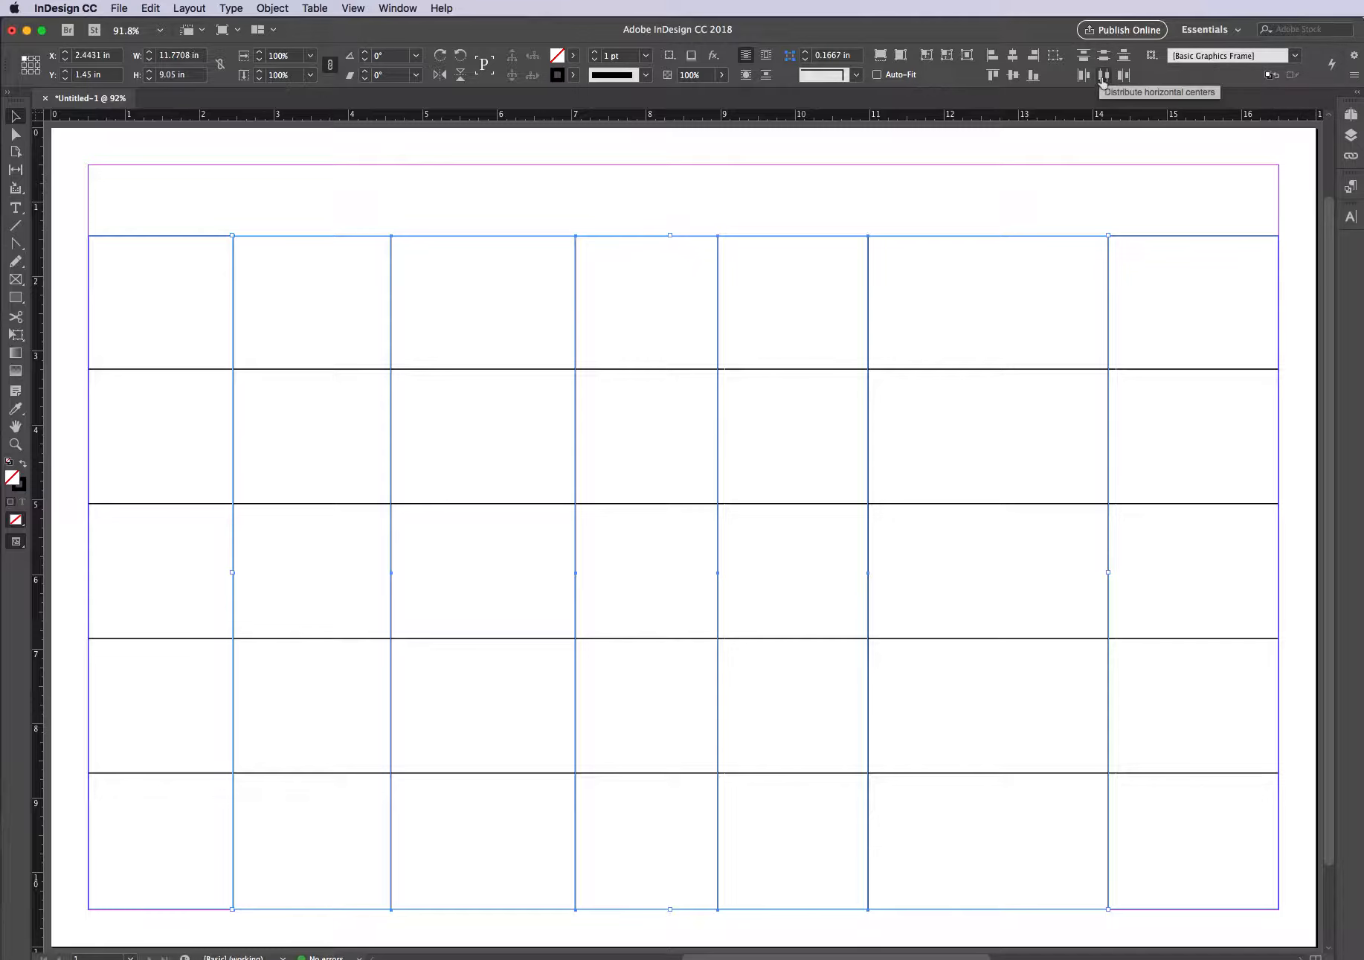
- Distribute the six vertical lines' horizontal centers and pull the selection's left side in to X 2.8 in
left_click(1104, 75)
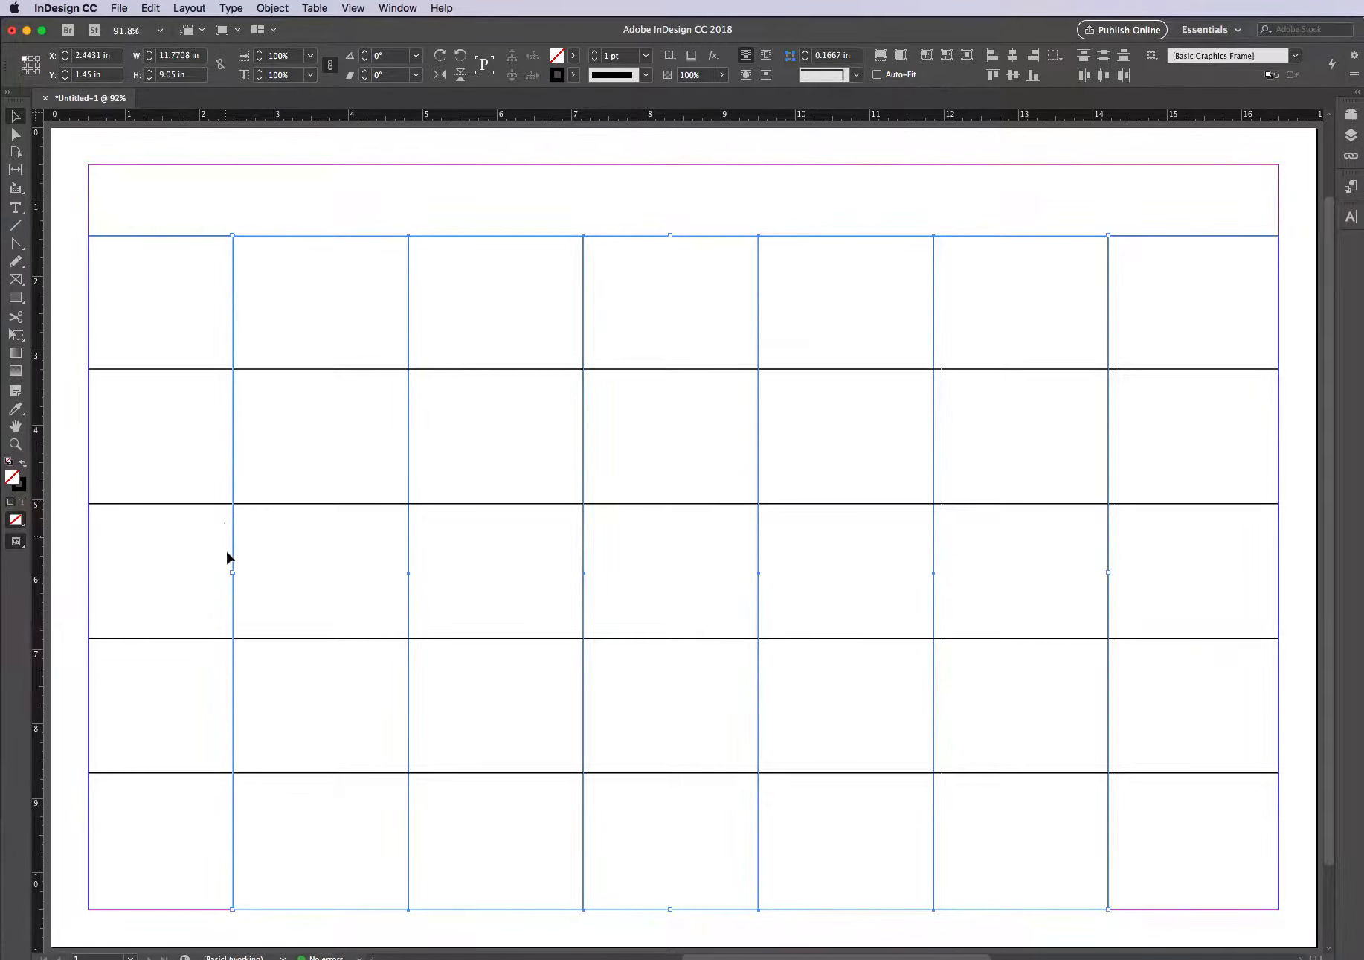
left_click_drag(230, 572, 260, 572)
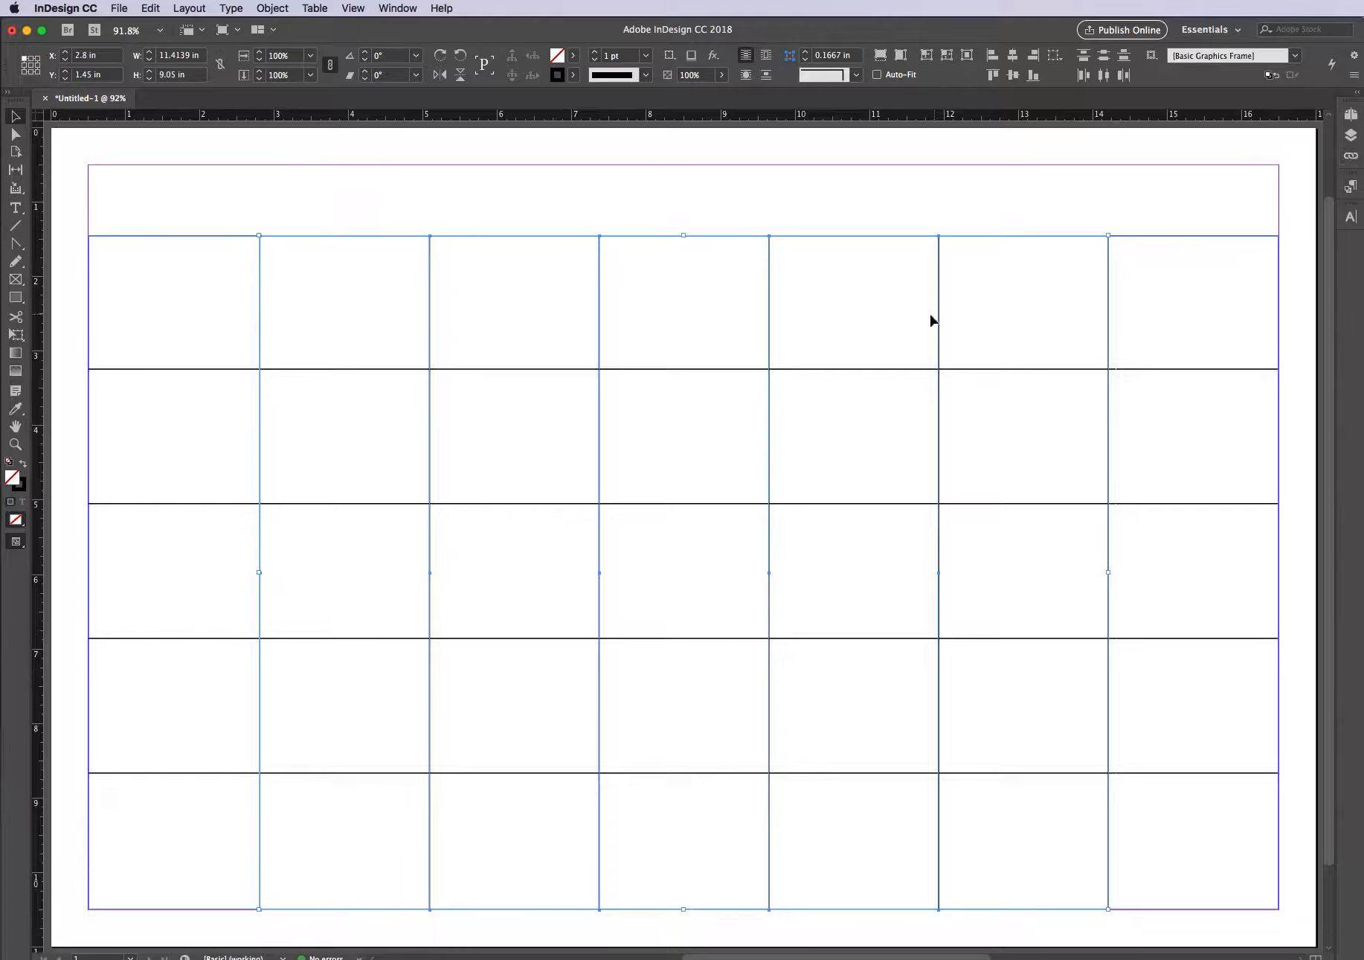
- Cut the rectangle and all grid lines from page 1 and paste them onto the A-Master page
left_click(131, 193)
left_click_drag(117, 192, 1230, 893)
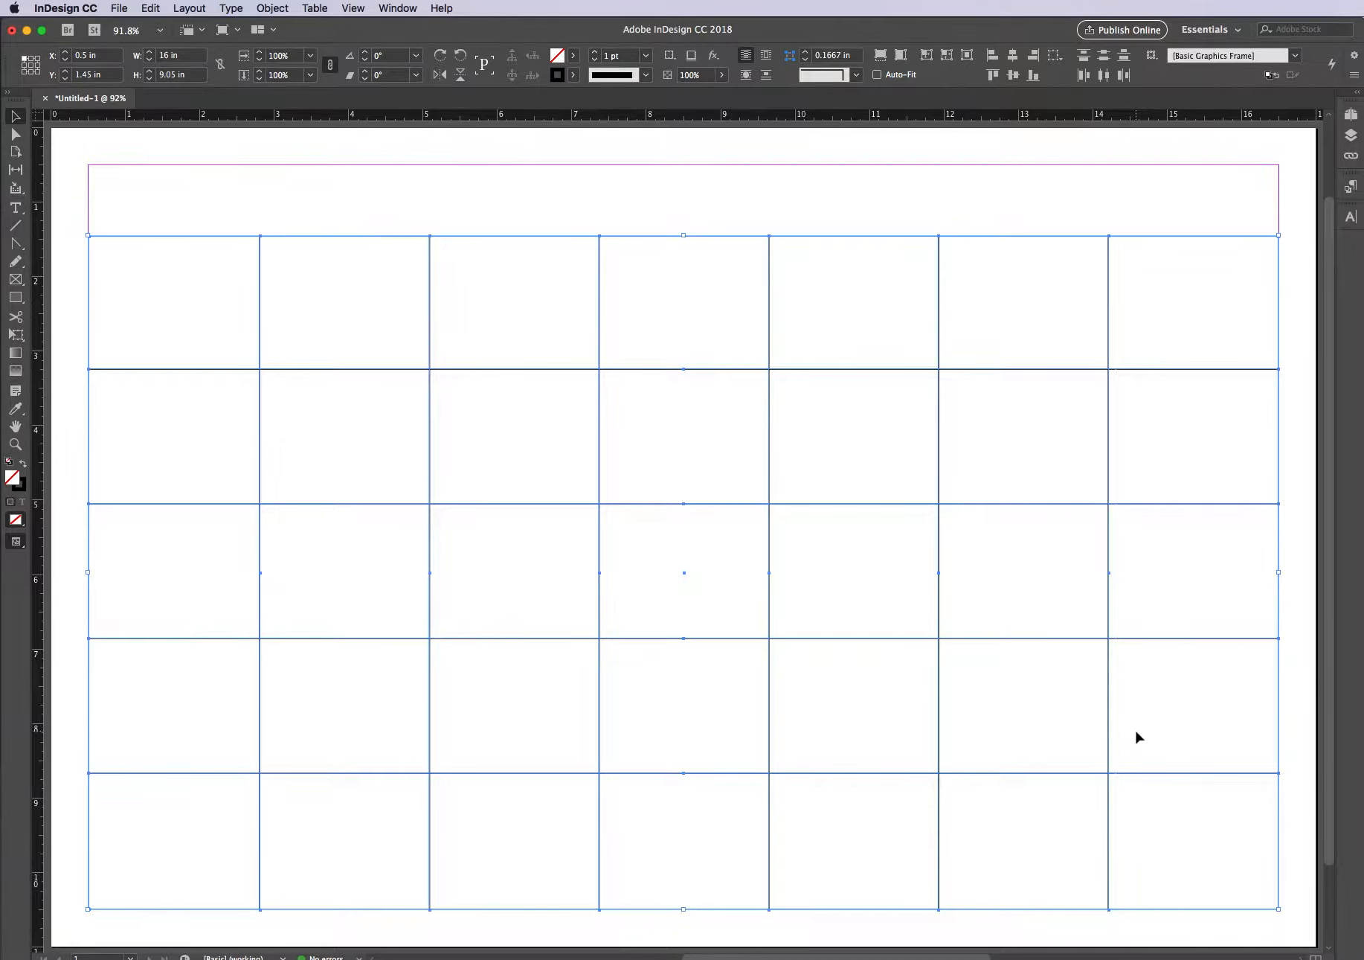
key("Delete")
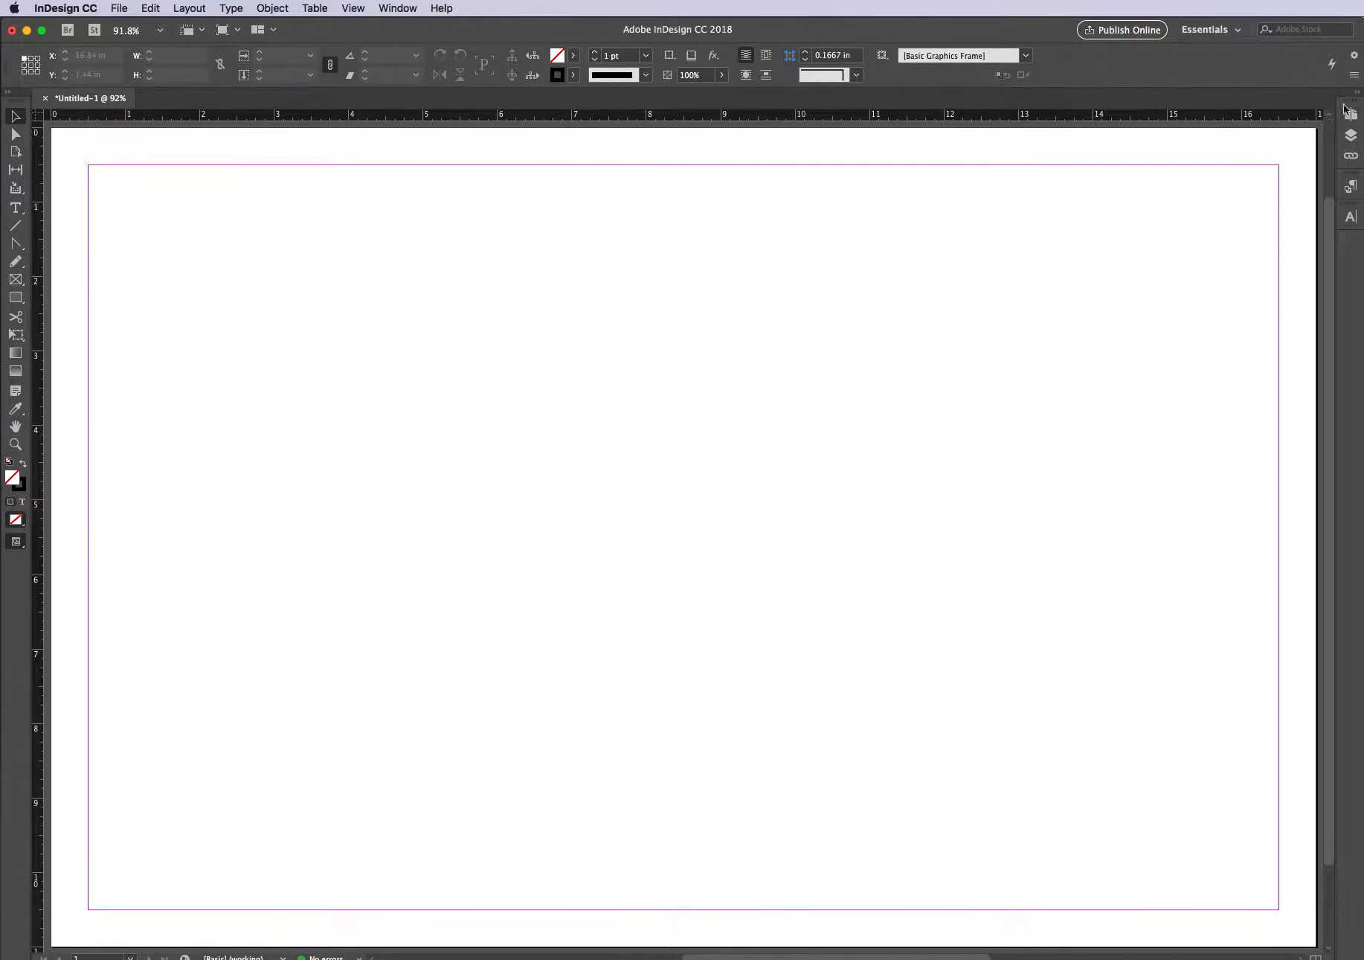
left_click(1350, 114)
double_click(1305, 151)
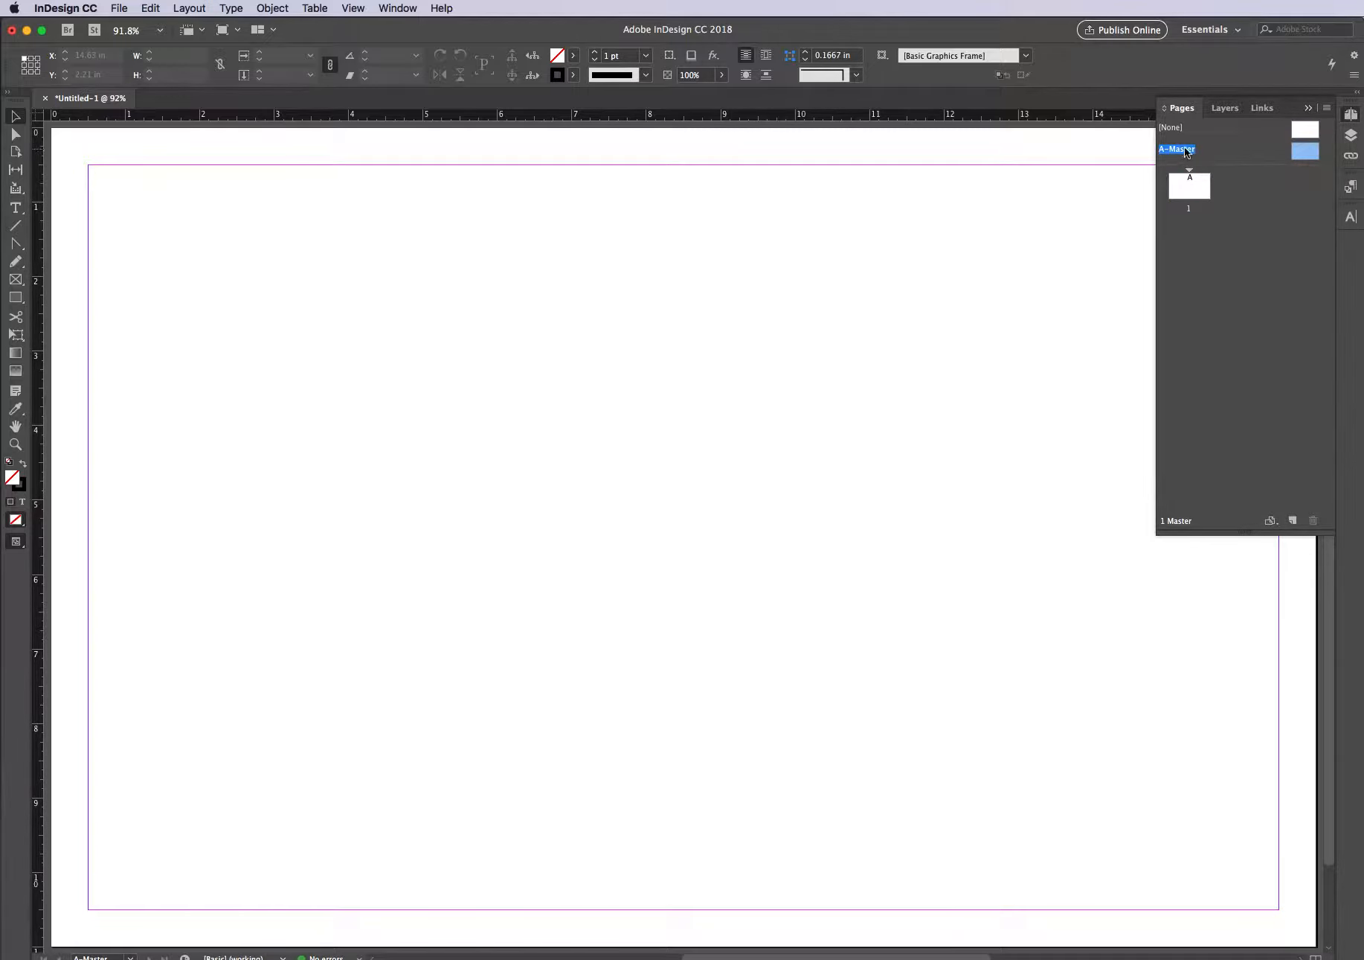
key("super+v")
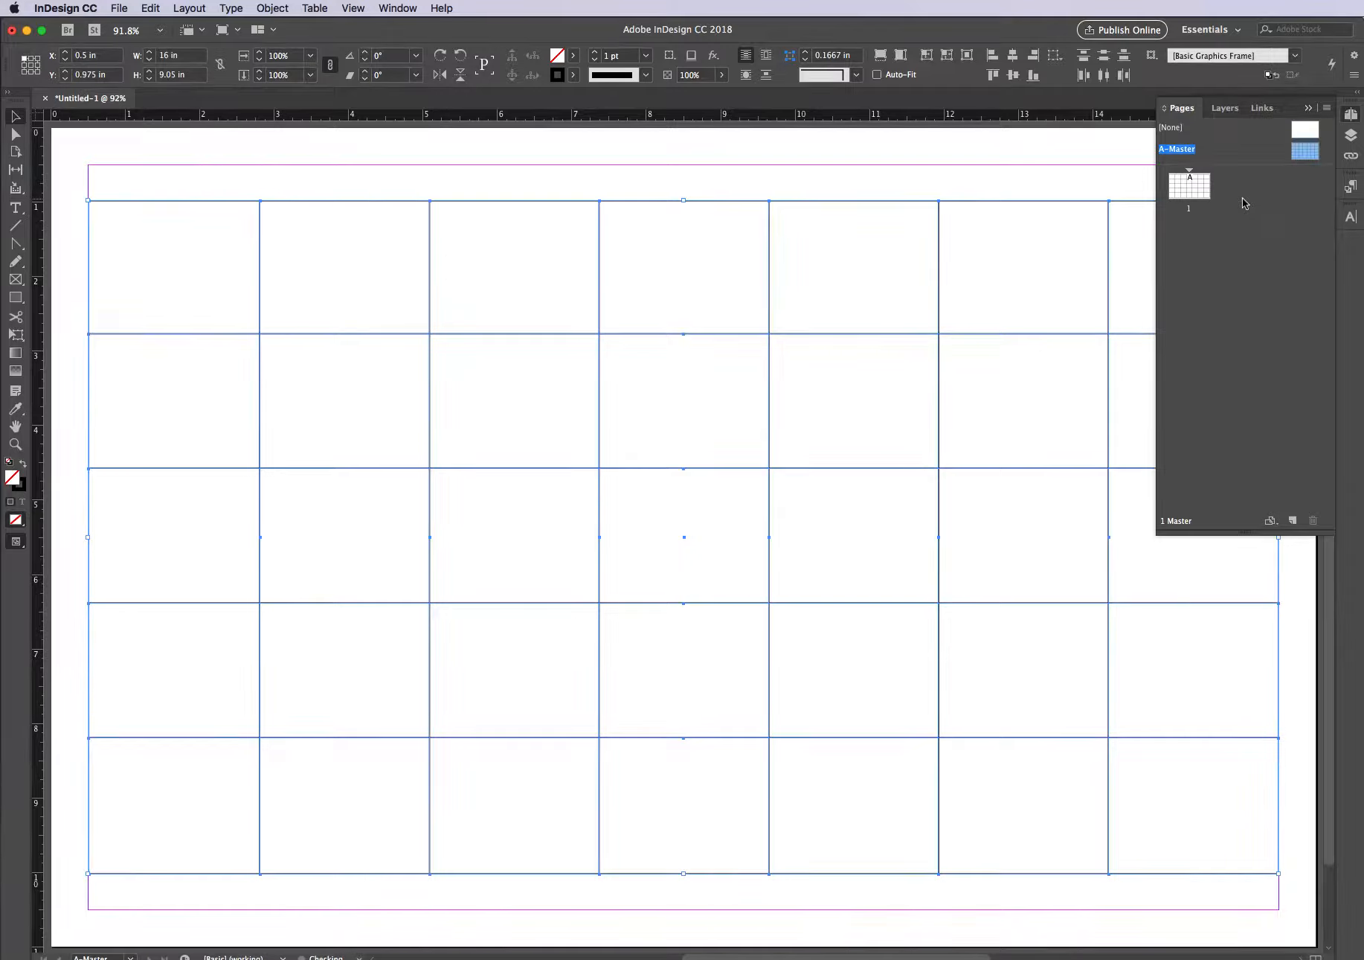
- Nudge the pasted grid down on the master page to Y 1.4611 in, with its lower edge at the bottom margin
key("Down")
key("Down")
key("Down")
key("Down")
key("Down")
key("Down")
key("Down")
key("Down")
key("Down")
key("Down")
key("Down")
key("Down")
key("Down")
key("Down")
key("Down")
key("Down")
key("Down")
key("Down")
key("Down")
key("Down")
key("Down")
key("Down")
key("Down")
key("Down")
key("Down")
key("Down")
key("Down")
key("Down")
key("Down")
key("Down")
key("Down")
key("Down")
key("Down")
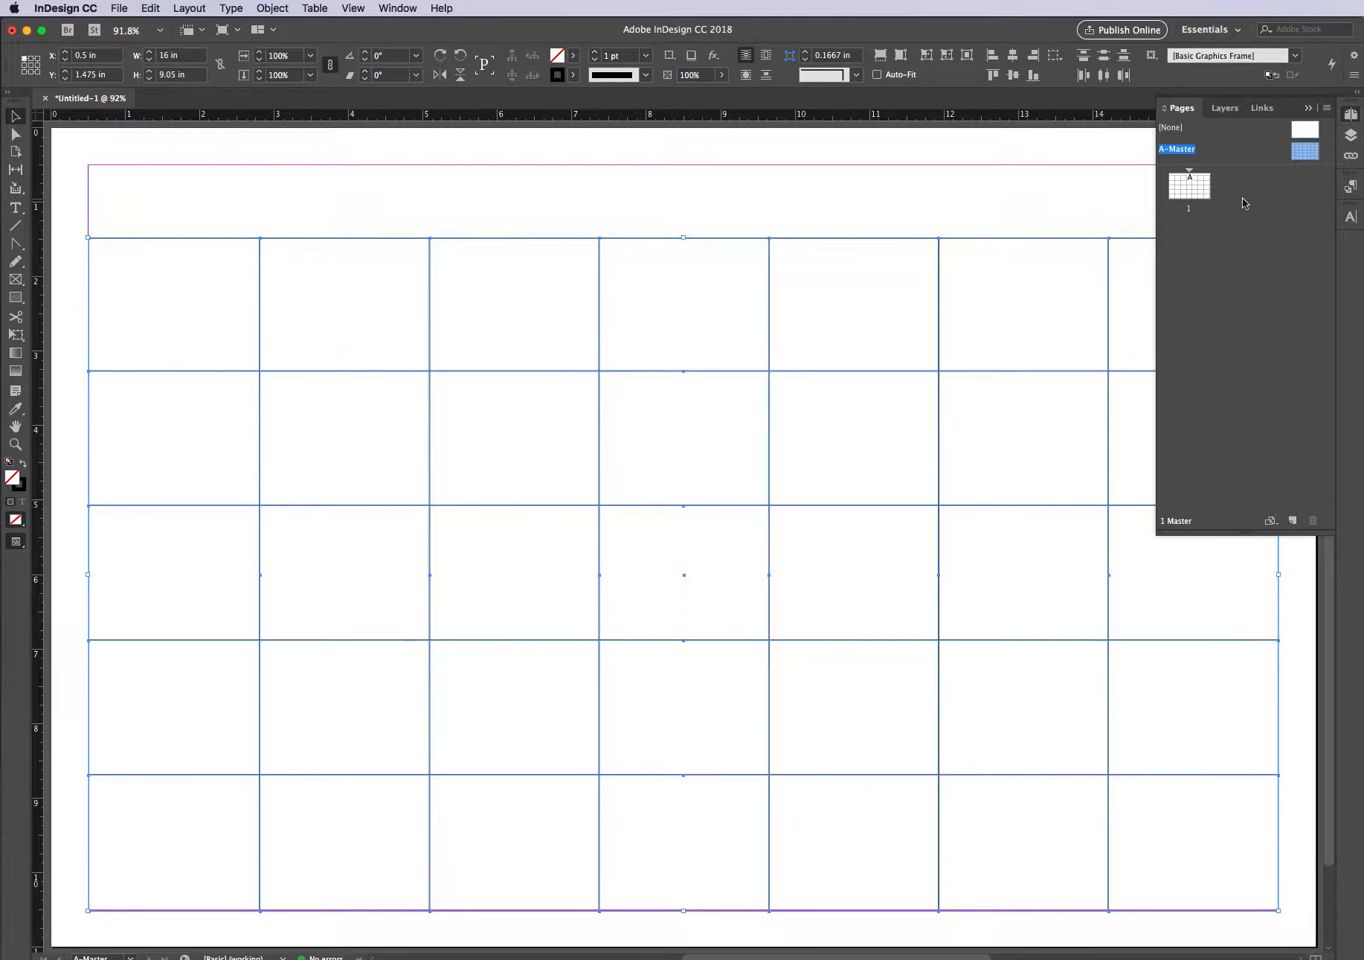
key("Up")
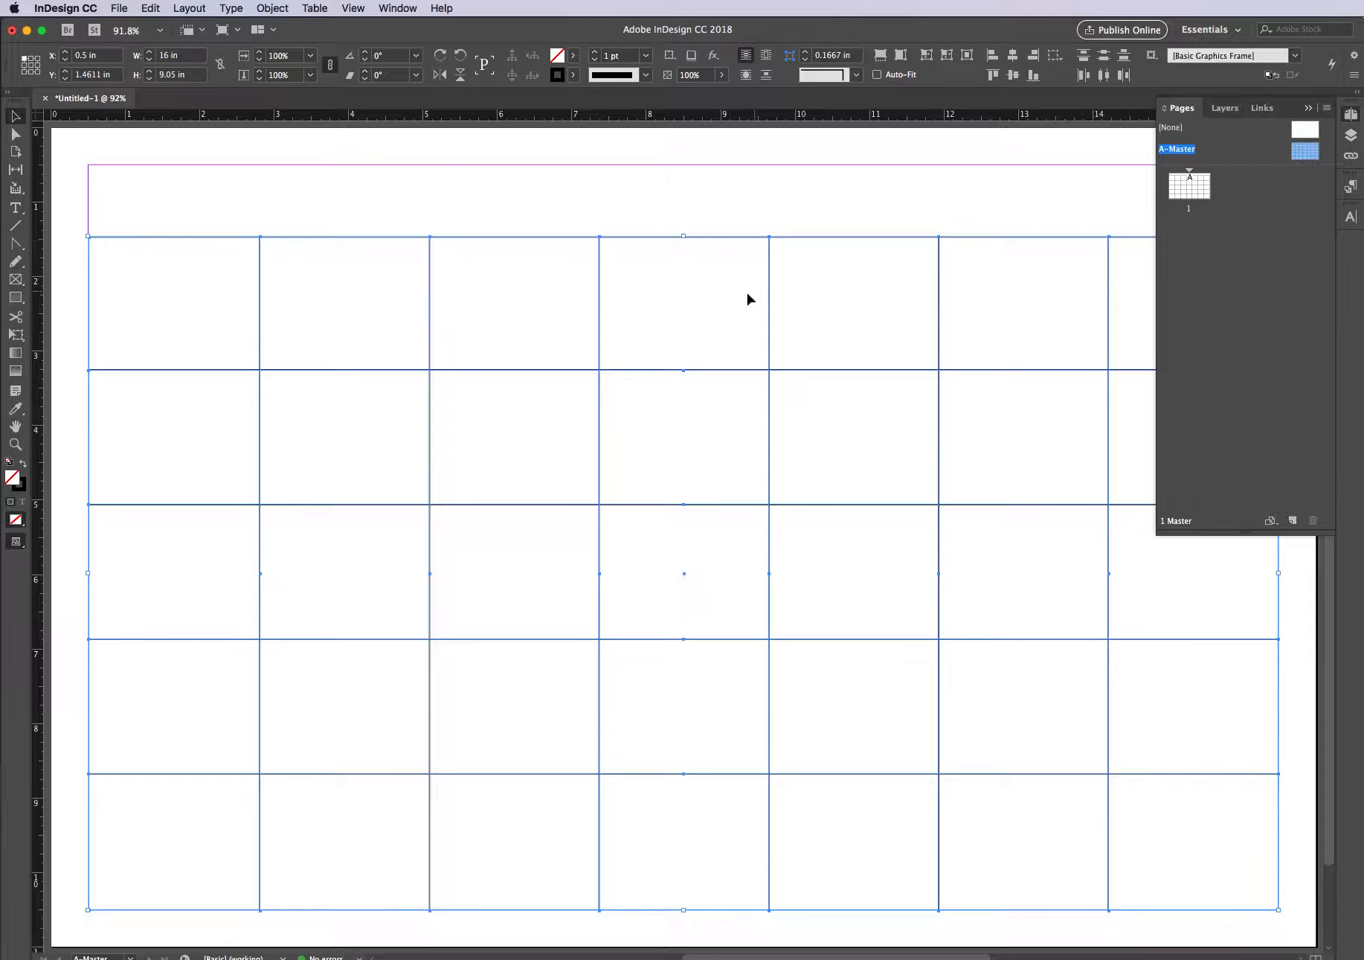
- Draw a text frame between the top margin and the grid, spanning the page margins, and enter December
left_click(15, 207)
left_click(352, 8)
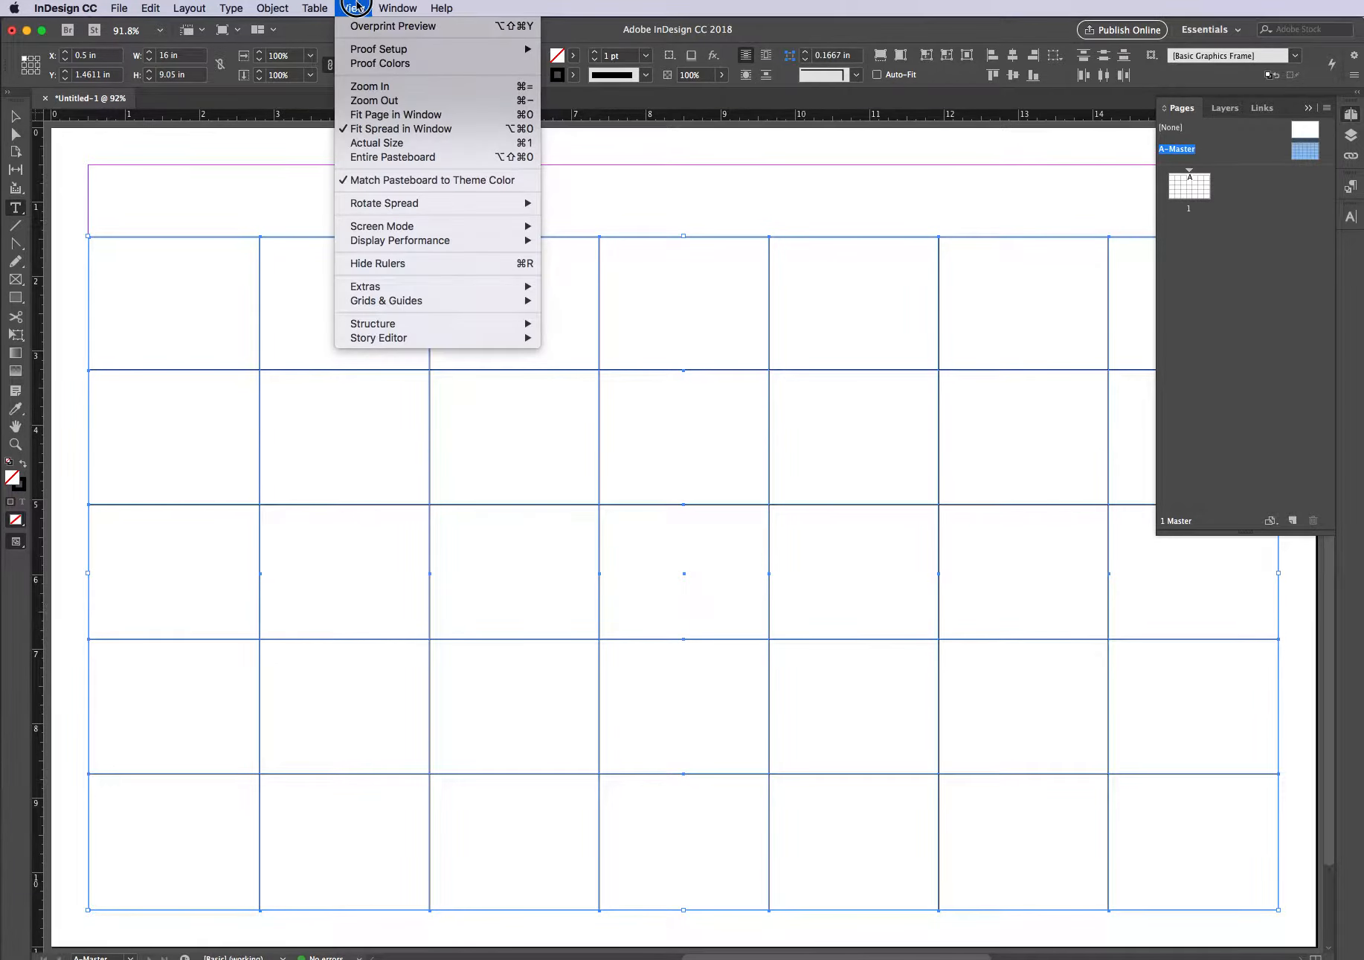
left_click(374, 101)
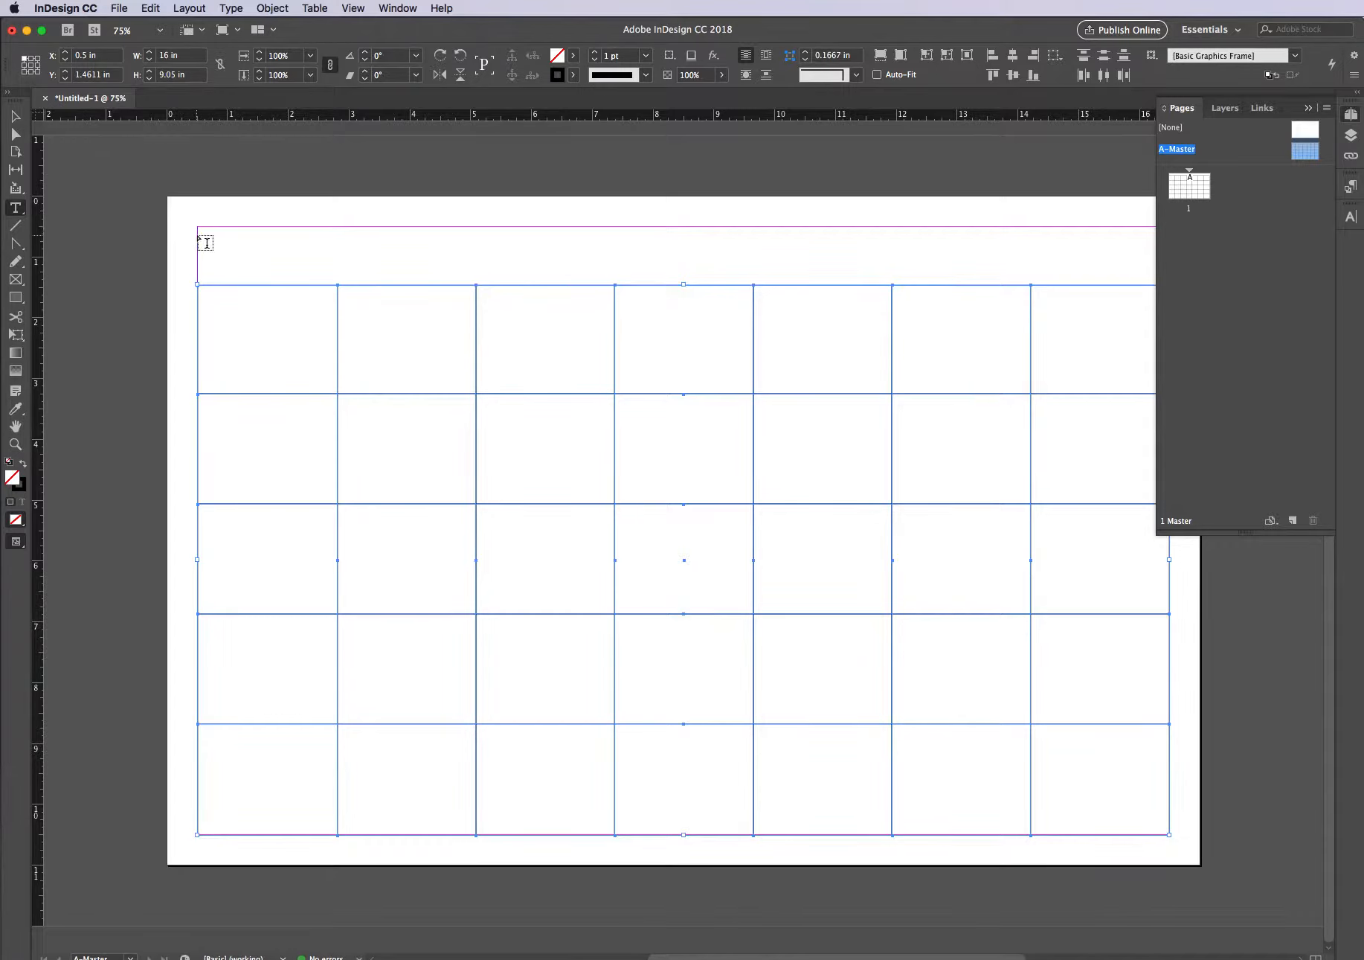
left_click_drag(199, 228, 1176, 288)
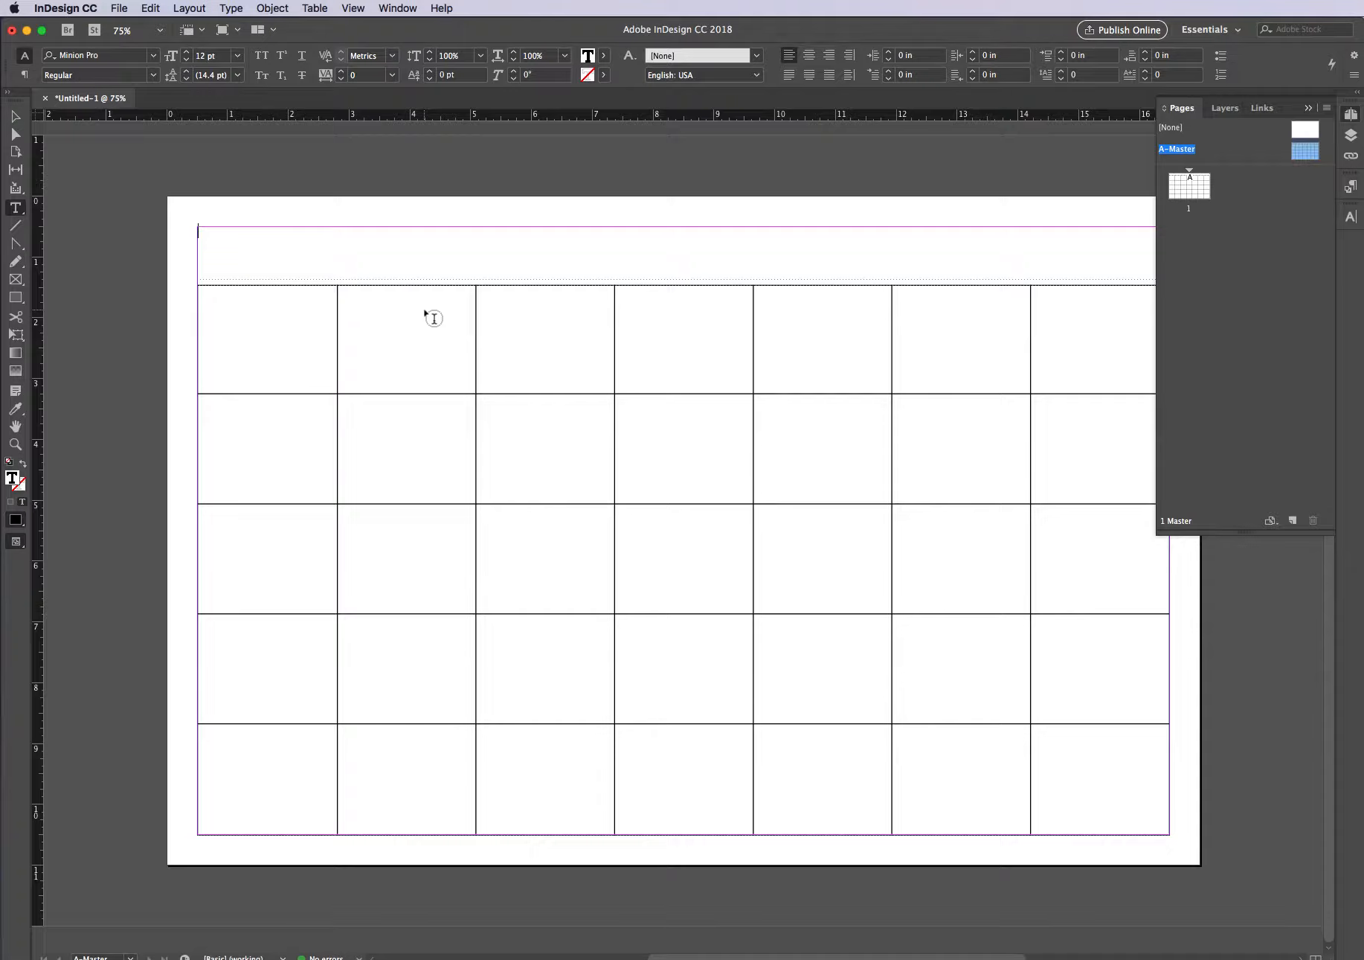
type("December")
- Center the December title and set its font size to 48 pt
key("super+a")
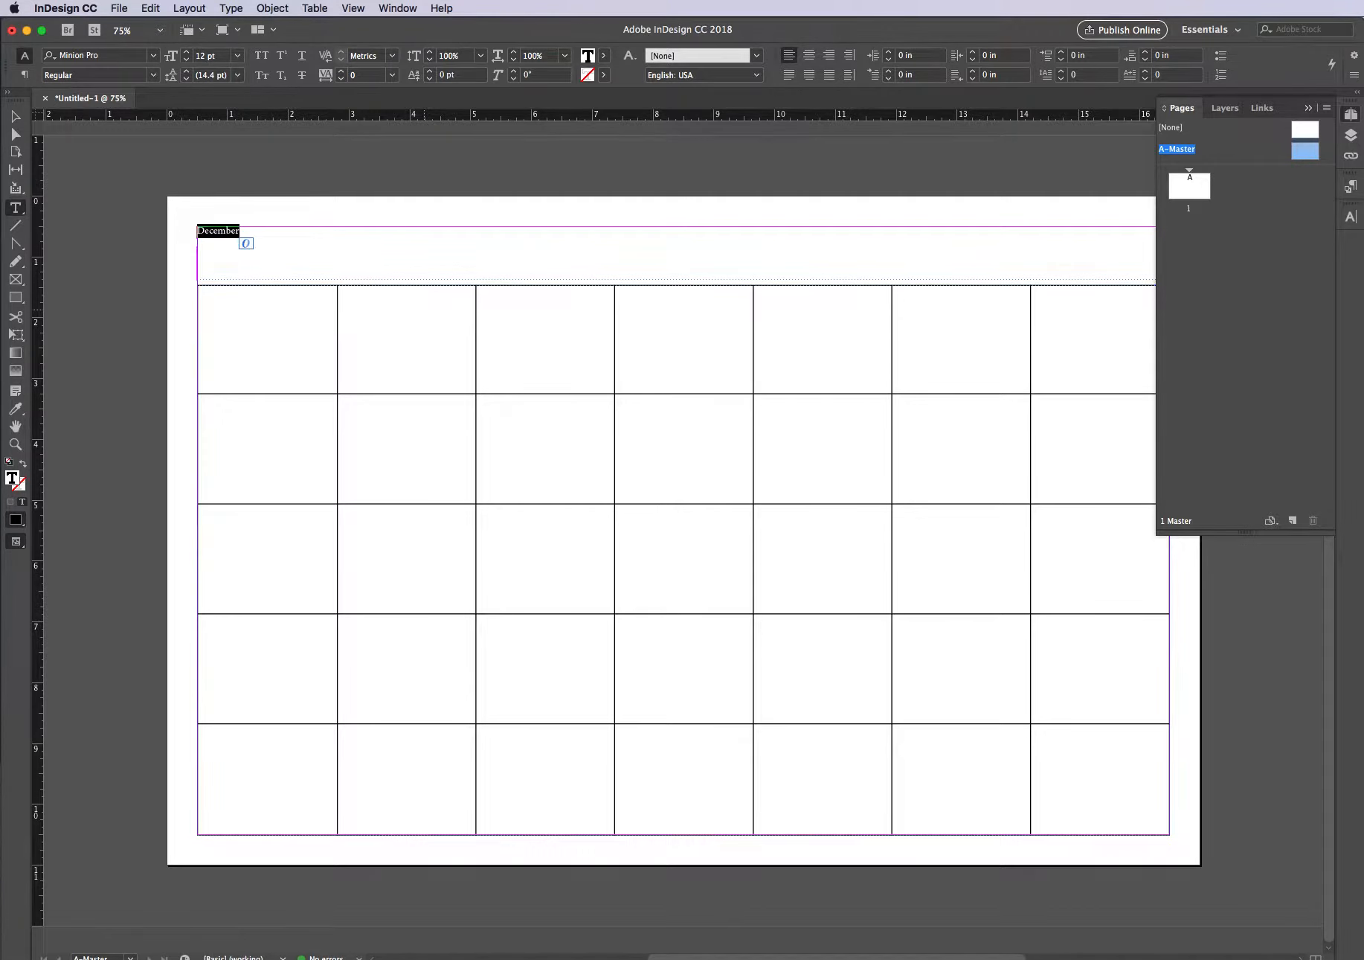
left_click(809, 57)
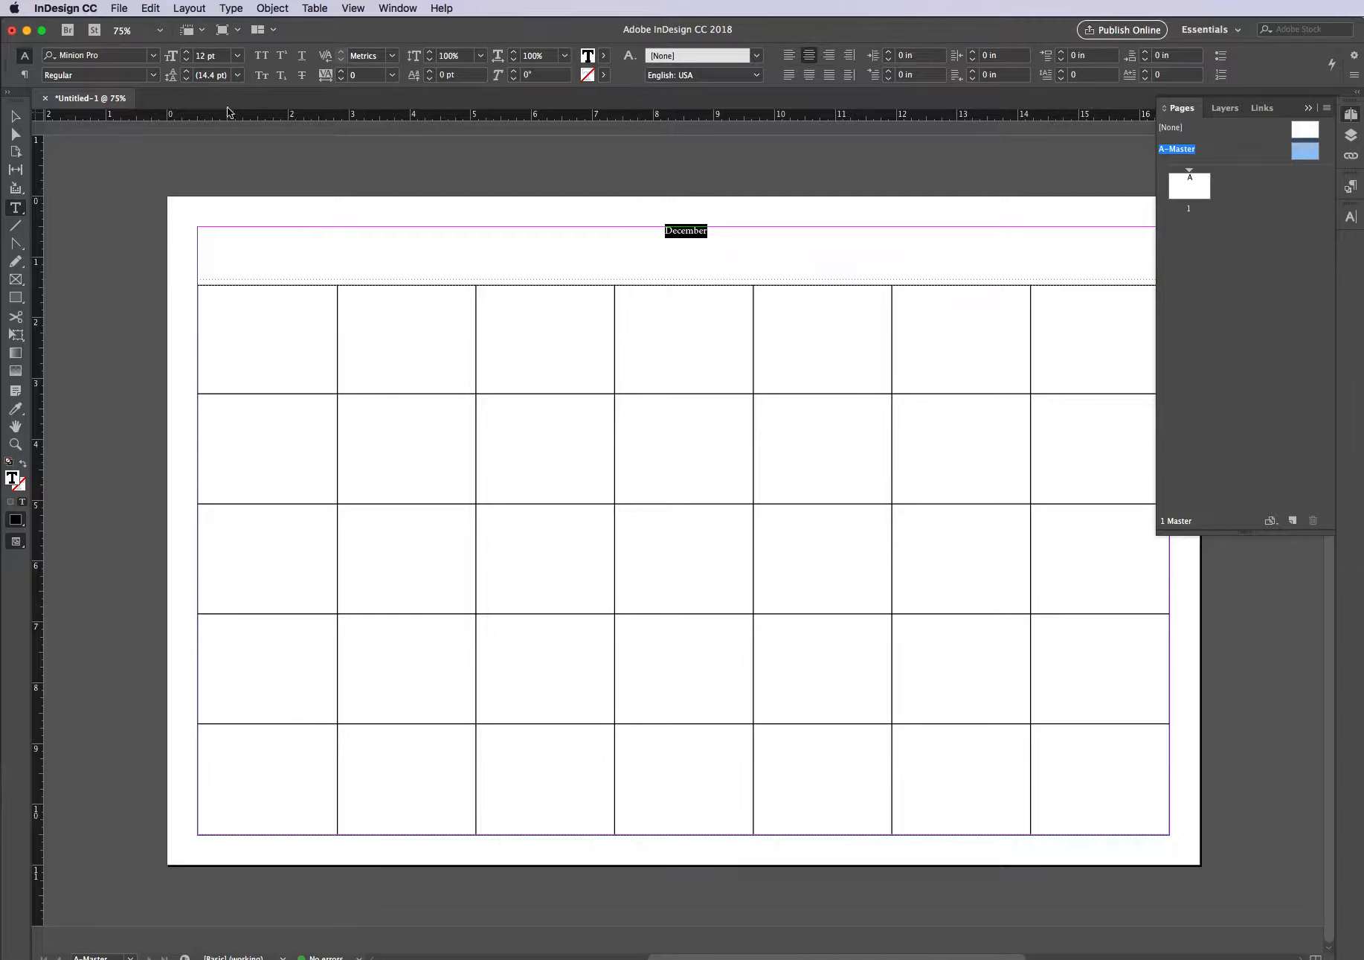
left_click(238, 56)
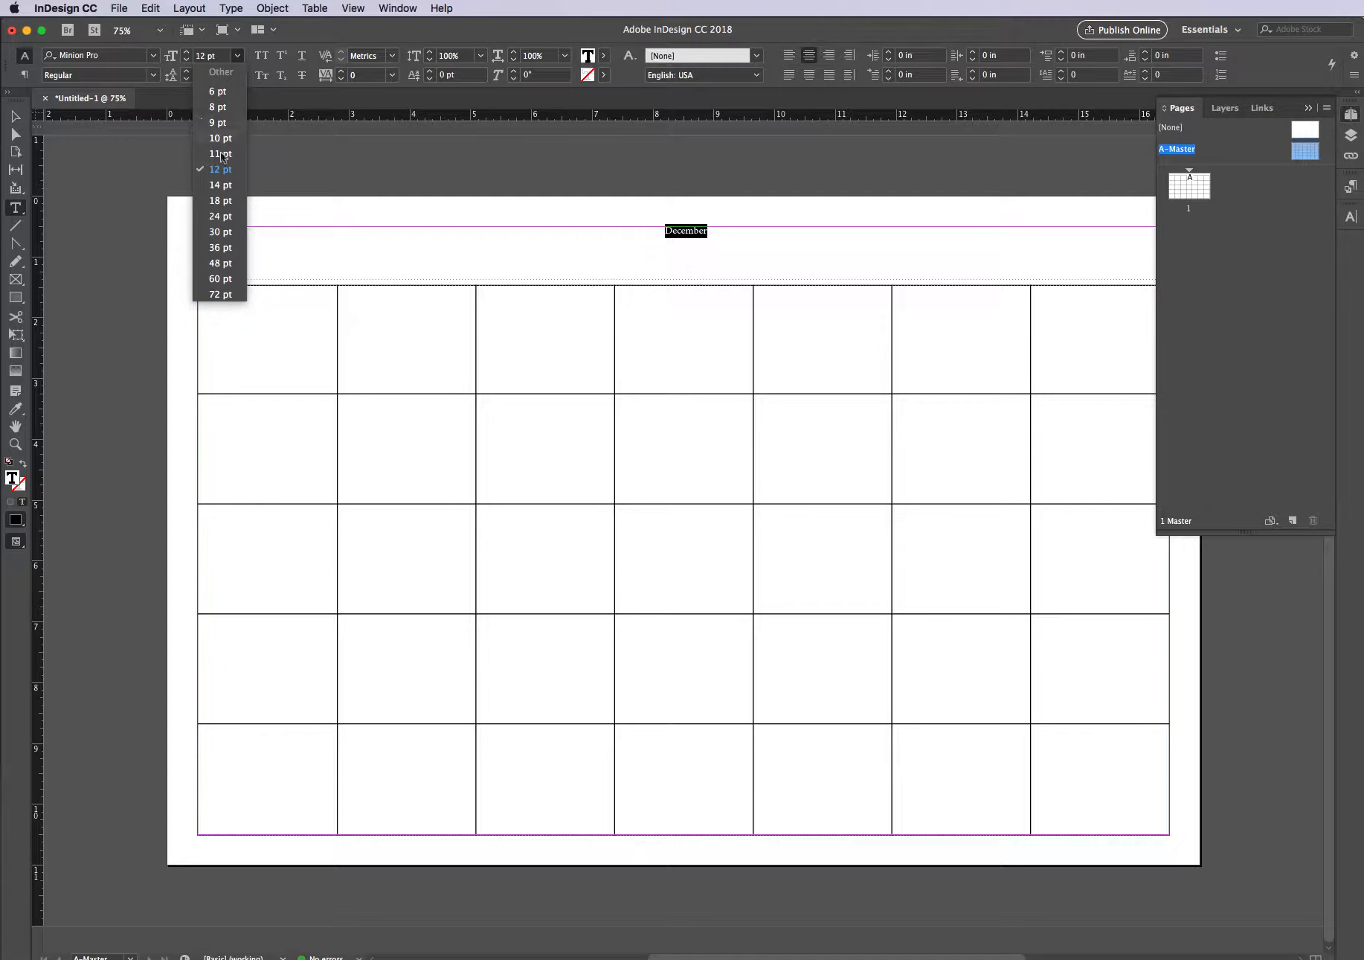
left_click(221, 263)
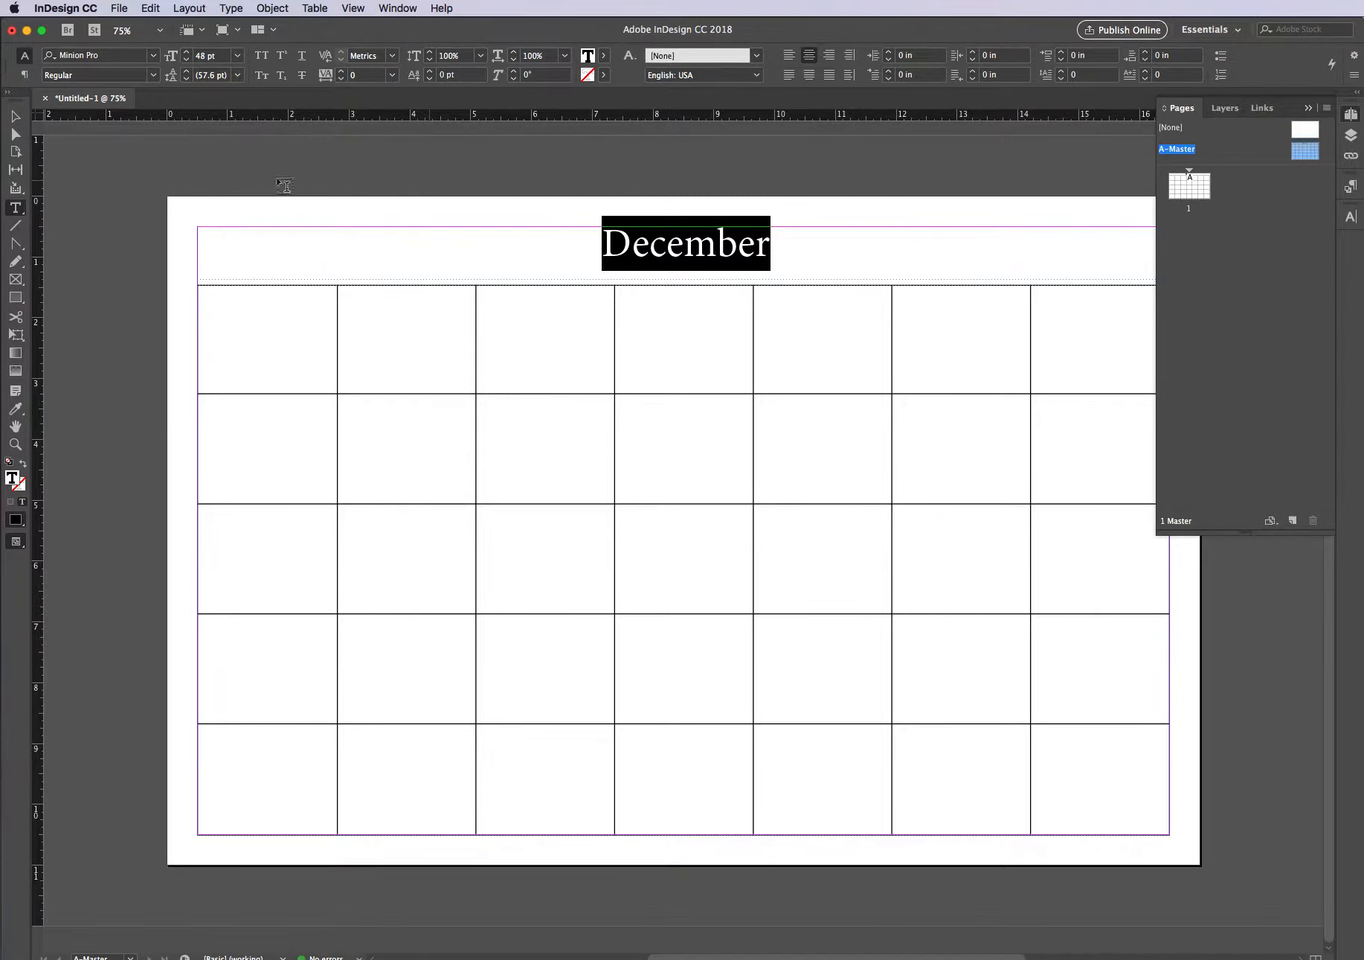
- Resize the December text frame to 15.9856 in wide and 0.9611 in high to meet the right margin and the grid's top edge
left_click(15, 116)
left_click(107, 168)
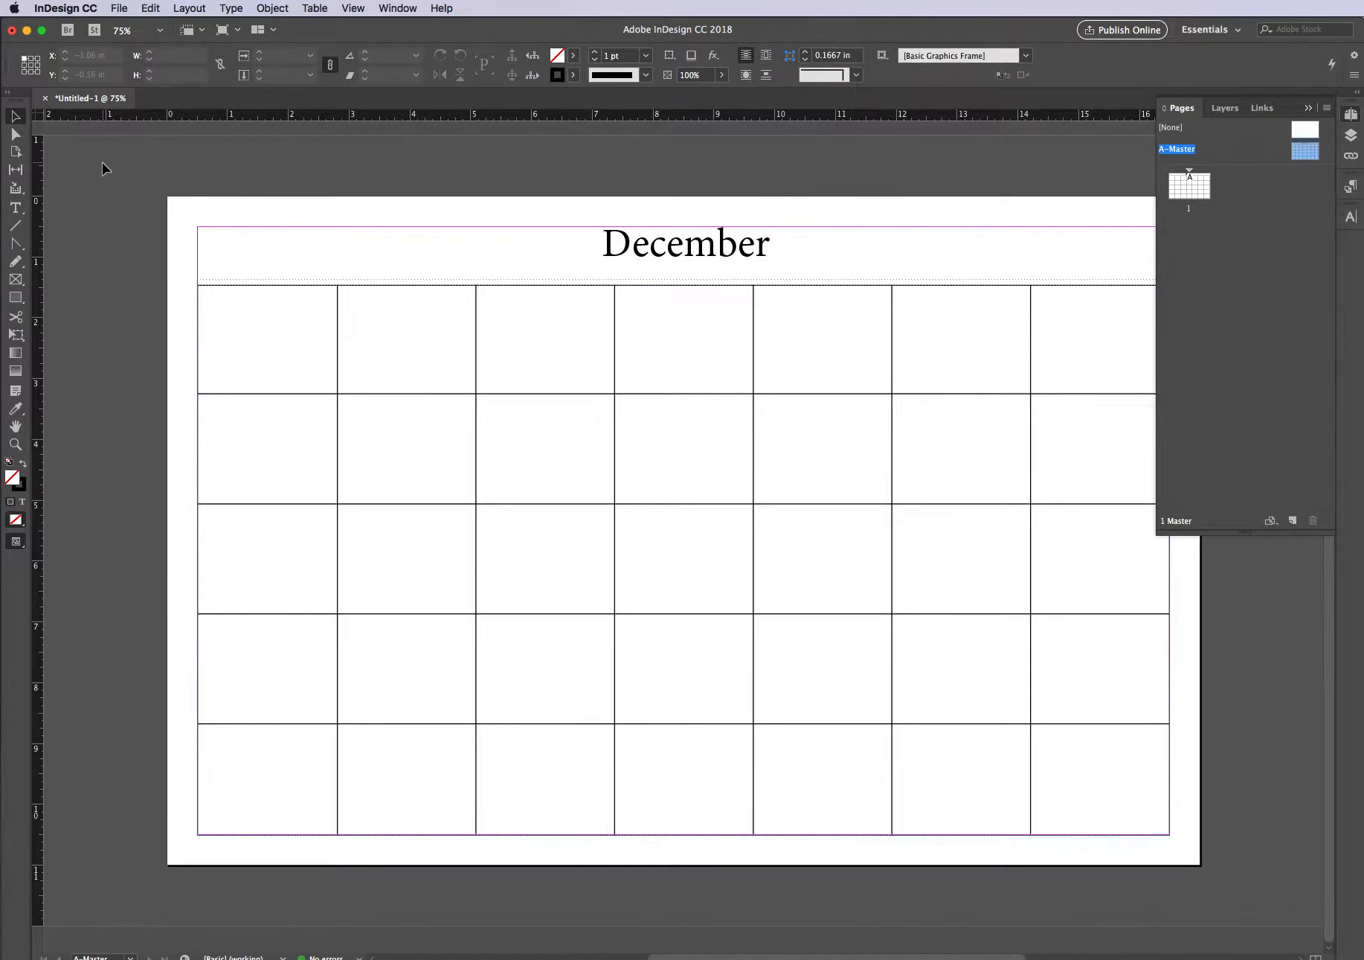
left_click_drag(271, 202, 186, 201)
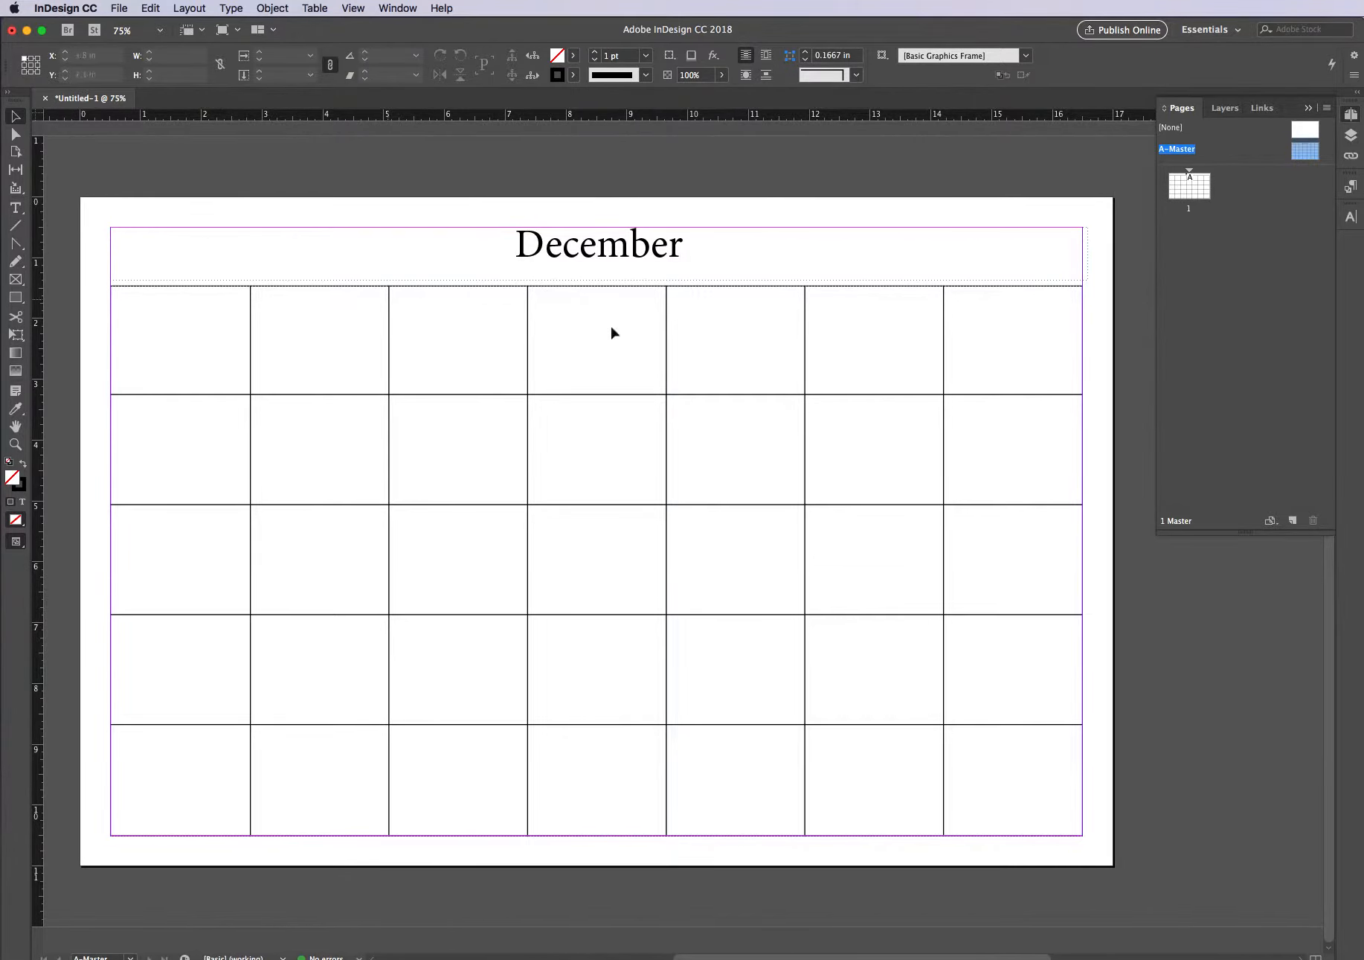
left_click(1089, 270)
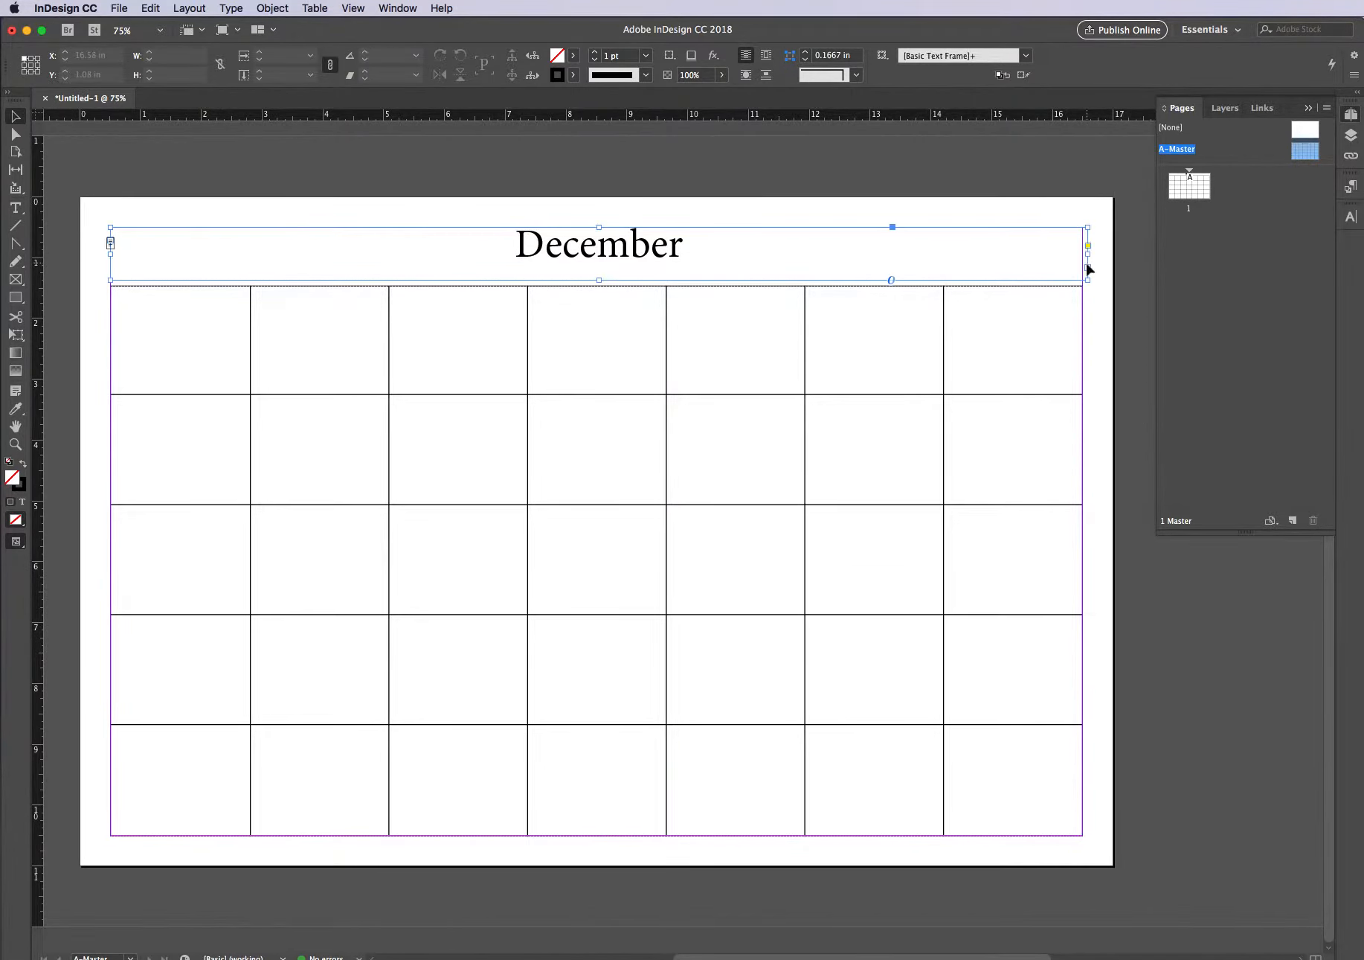
left_click_drag(1086, 255, 1081, 255)
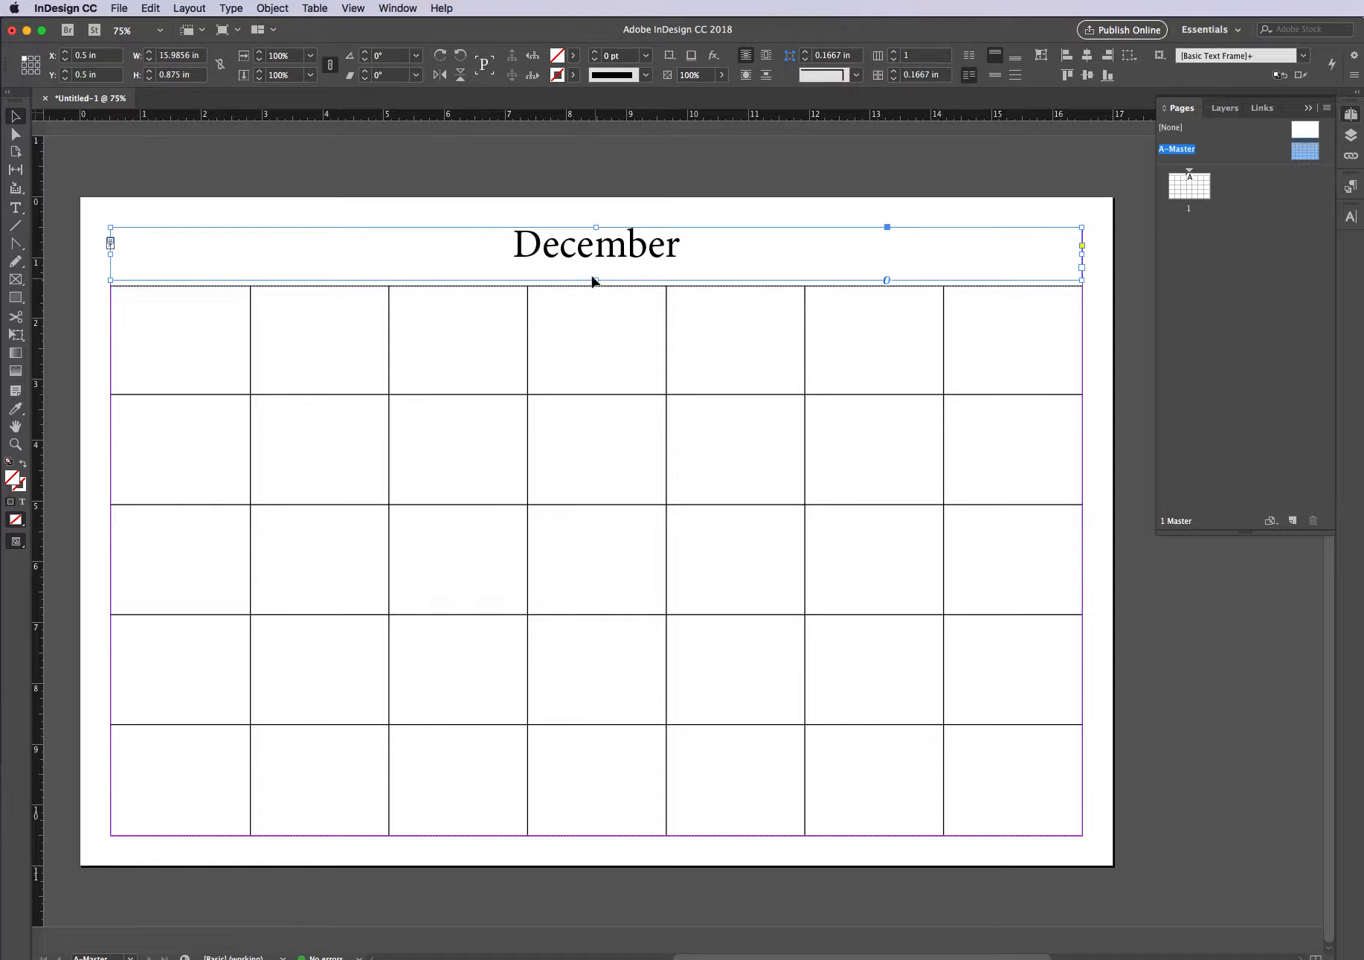
left_click_drag(595, 281, 596, 285)
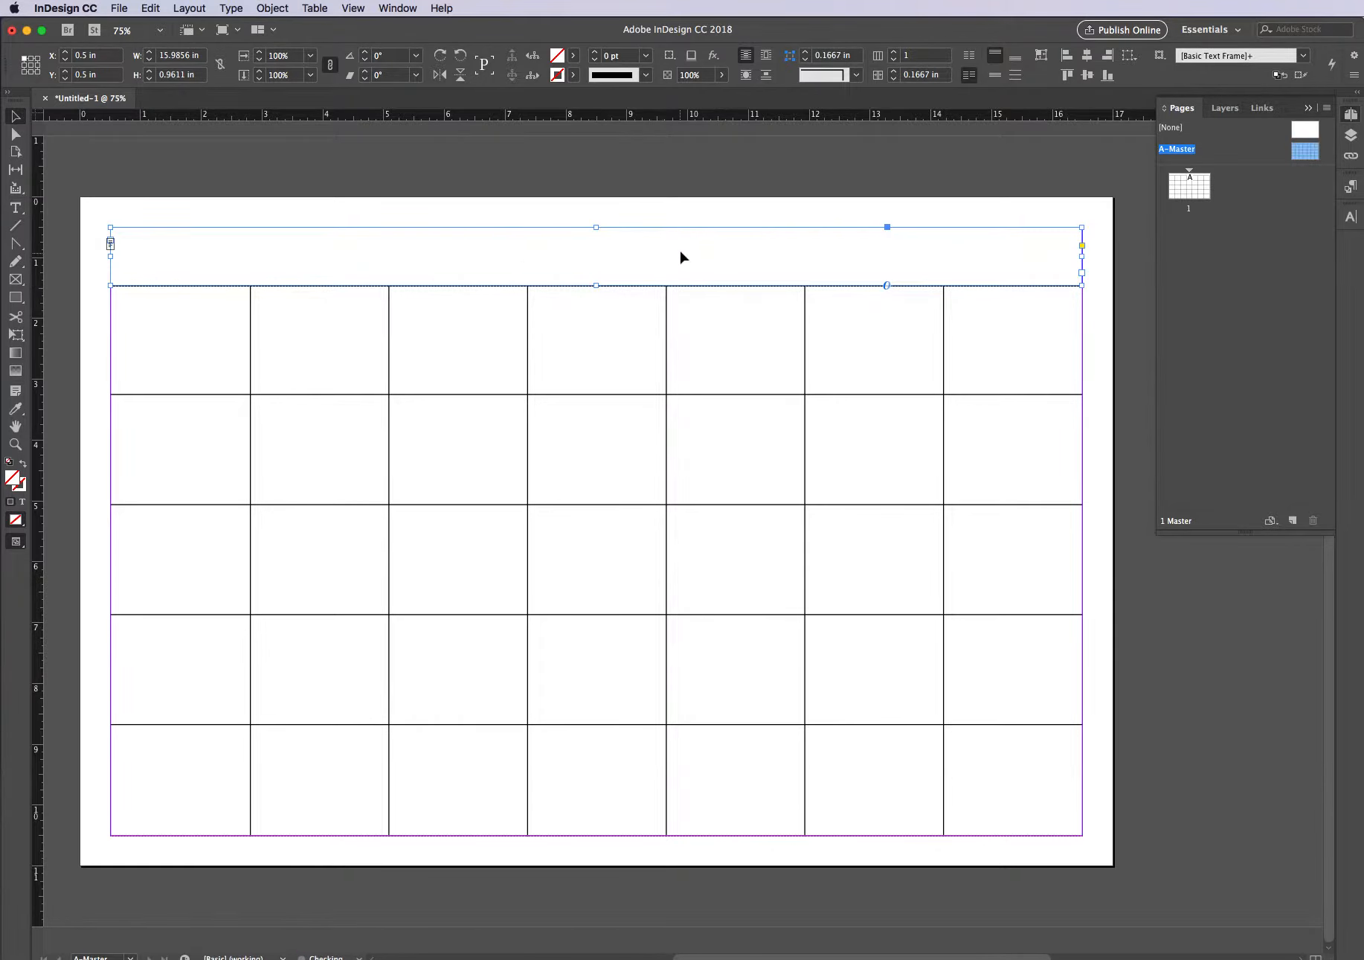
- Add a 24 pt line beneath December listing the weekday names from Sunday through Saturday
double_click(680, 247)
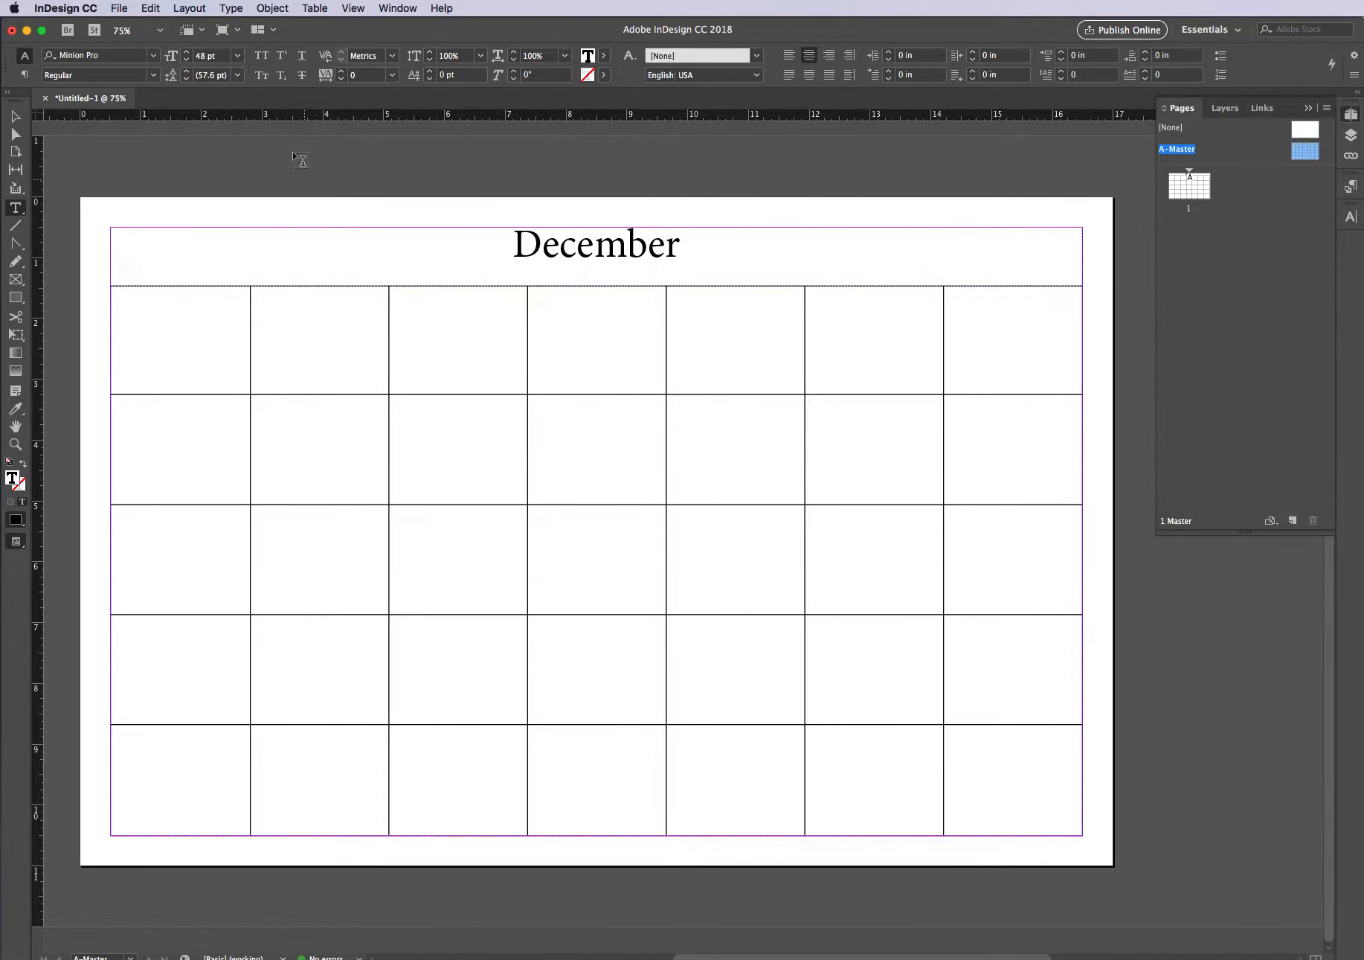
left_click(238, 56)
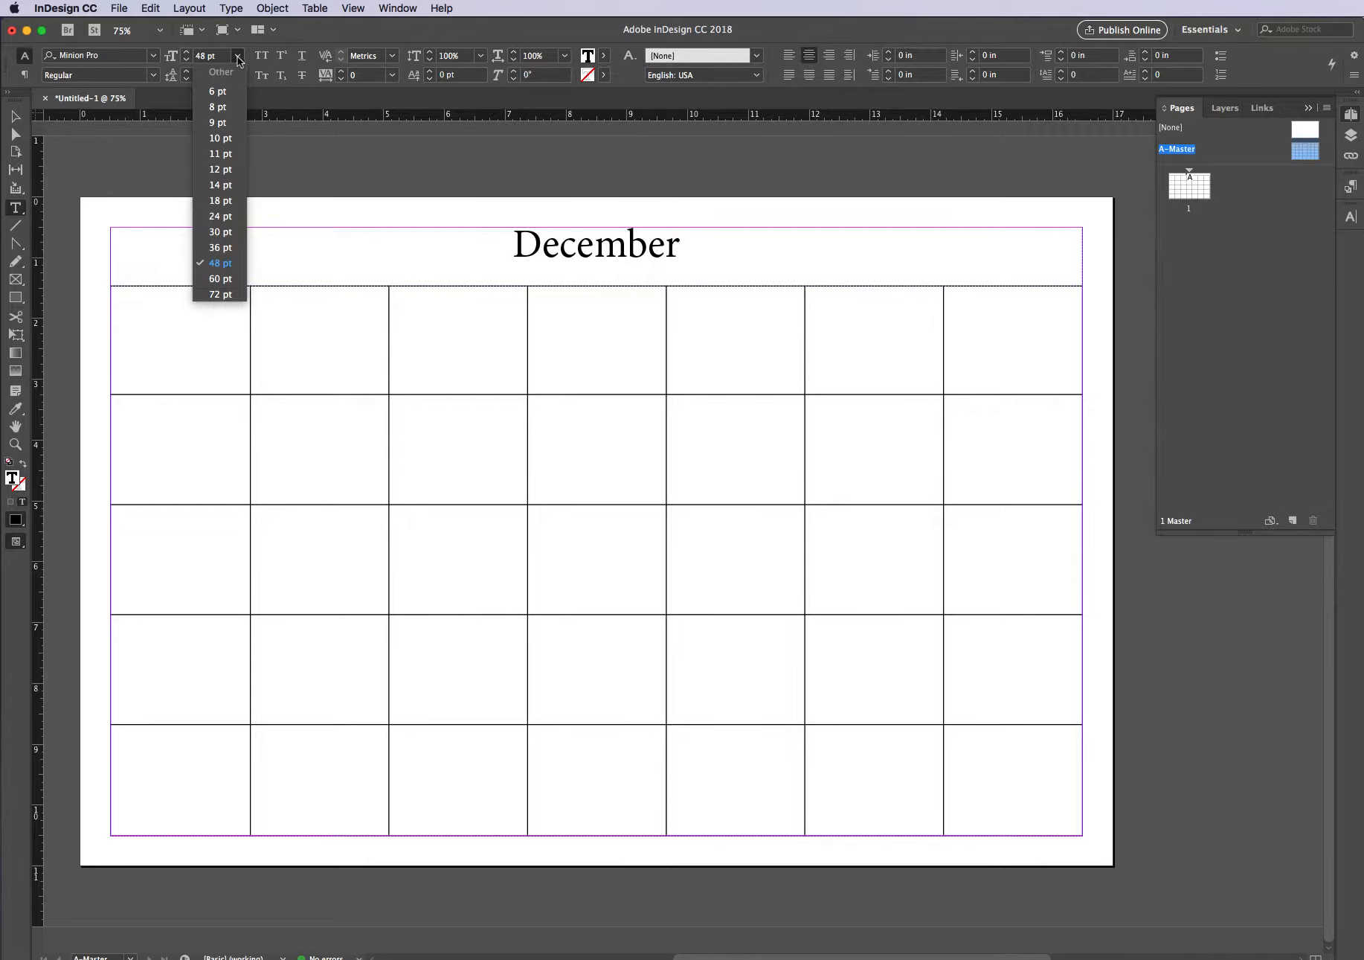
left_click(235, 216)
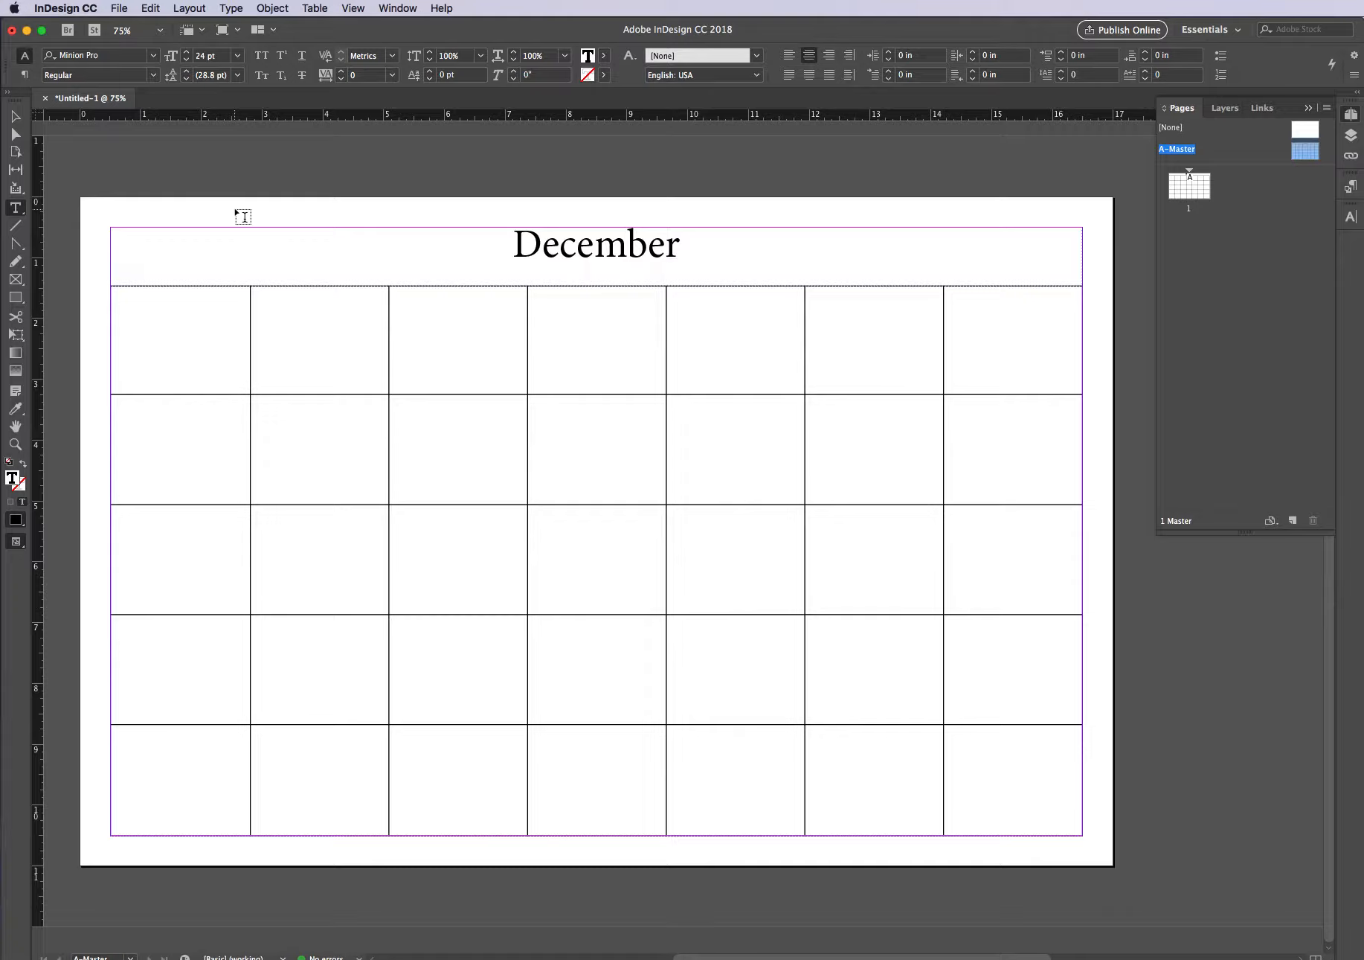
type("Sunday")
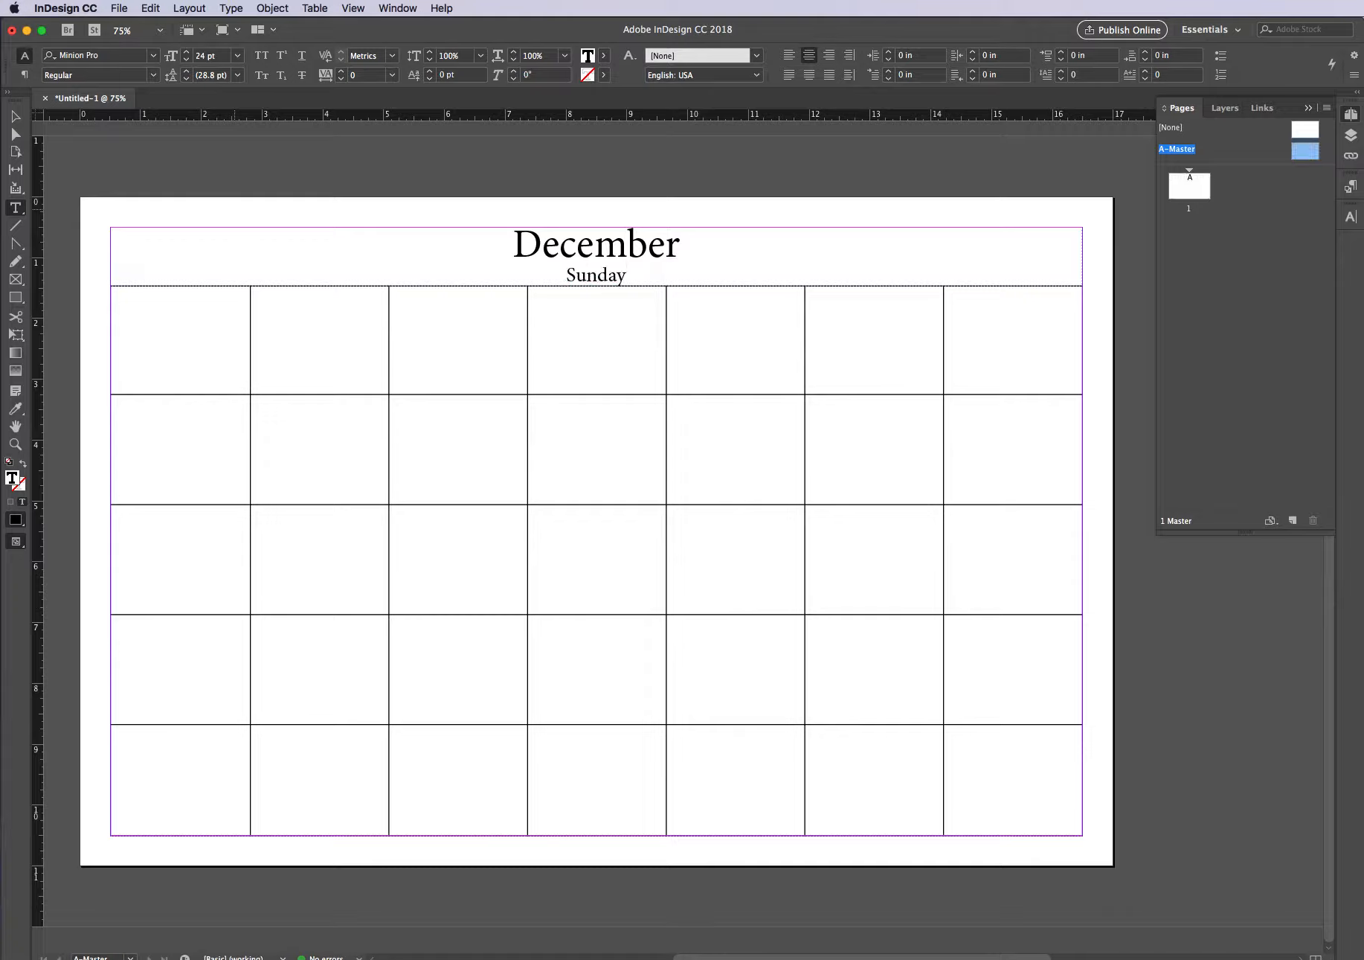
type(" MOnda")
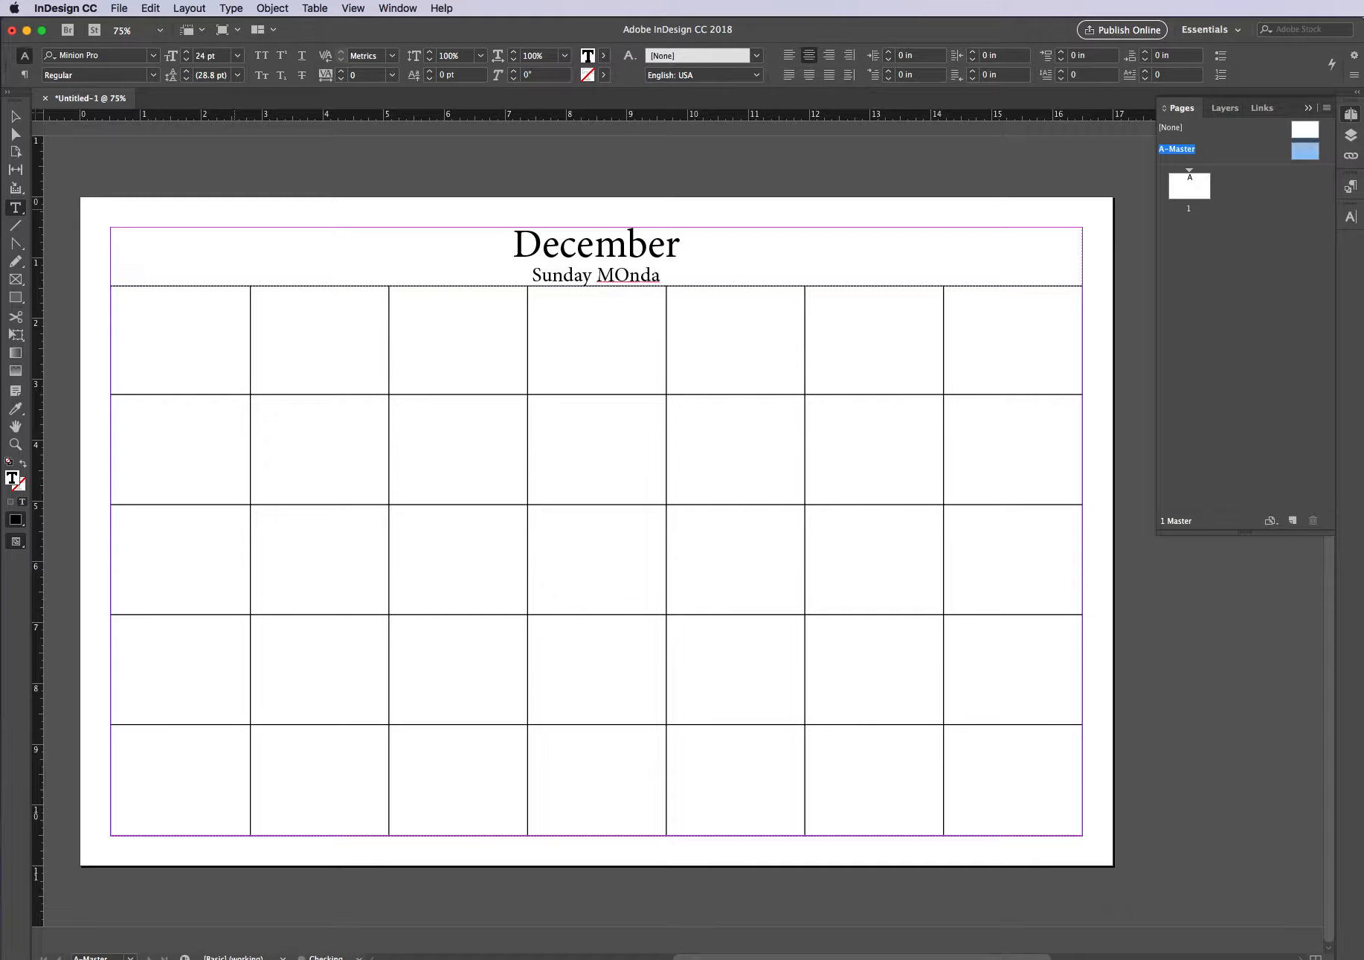
type("y Tues")
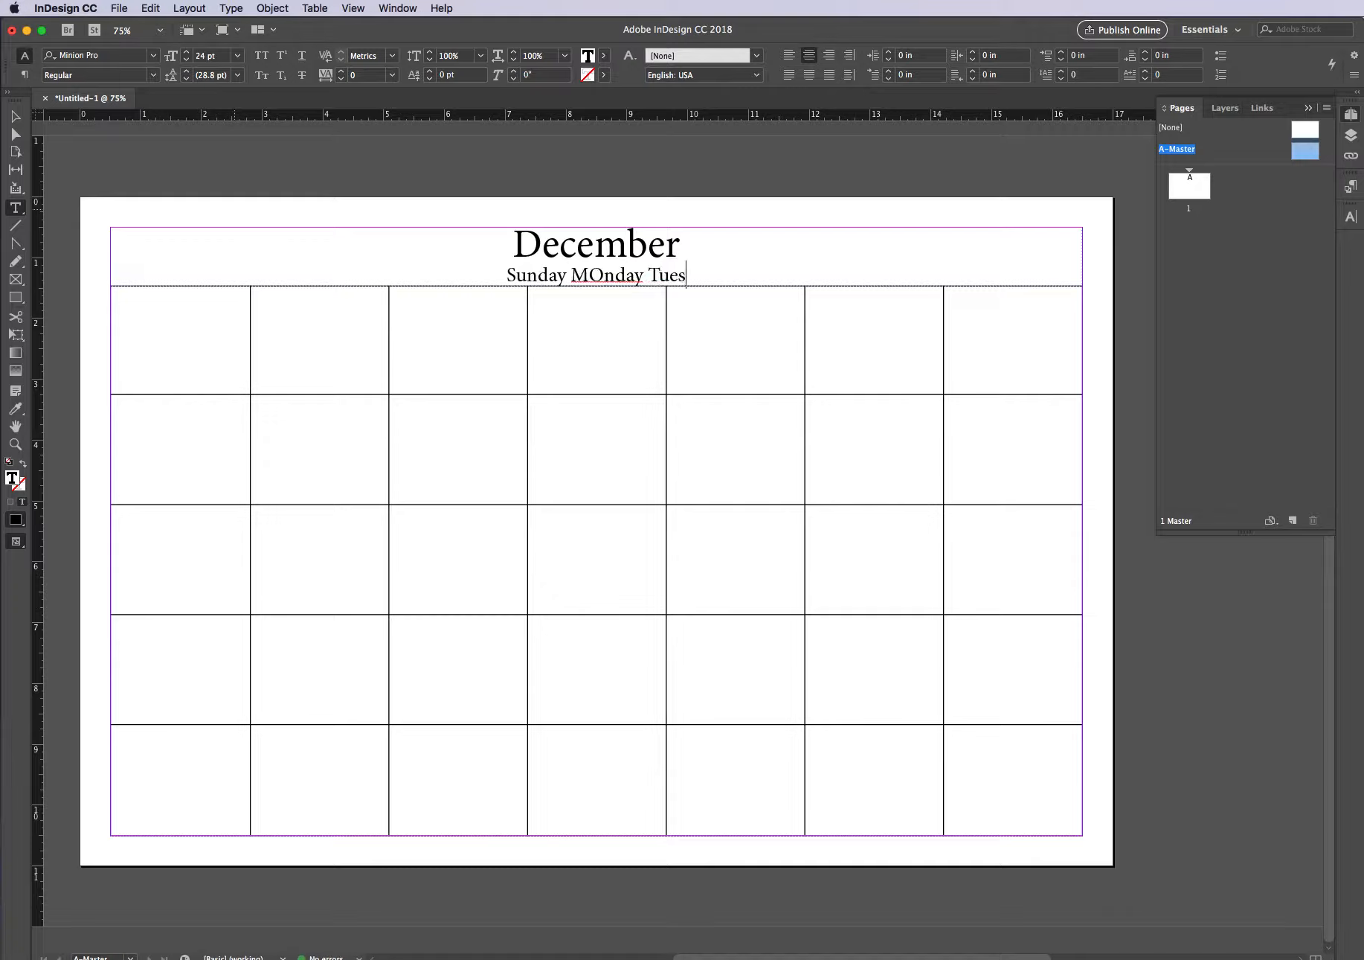
type("day")
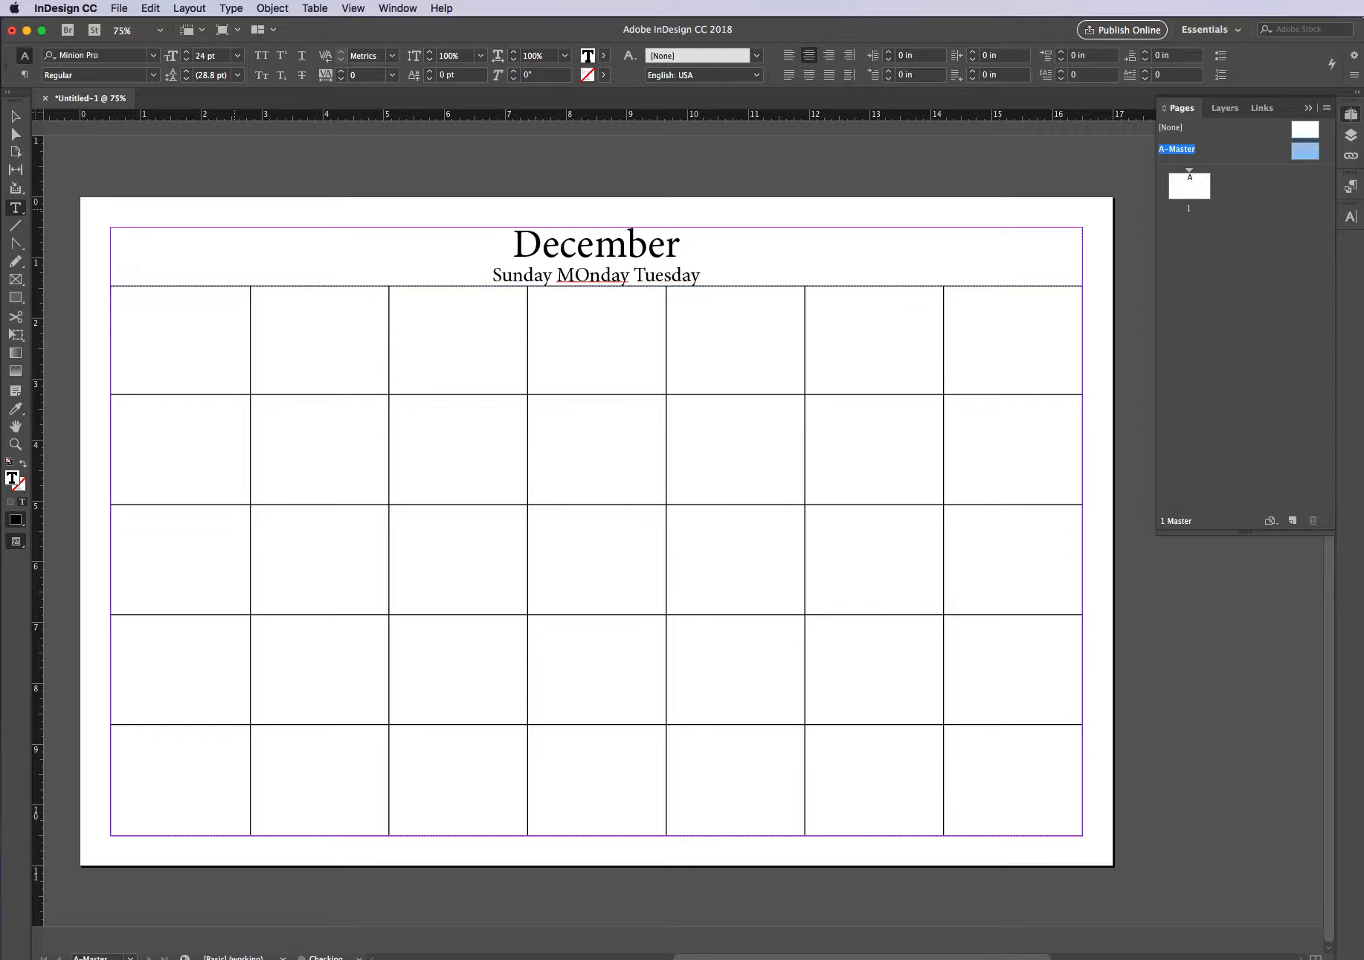
type(" Wedn")
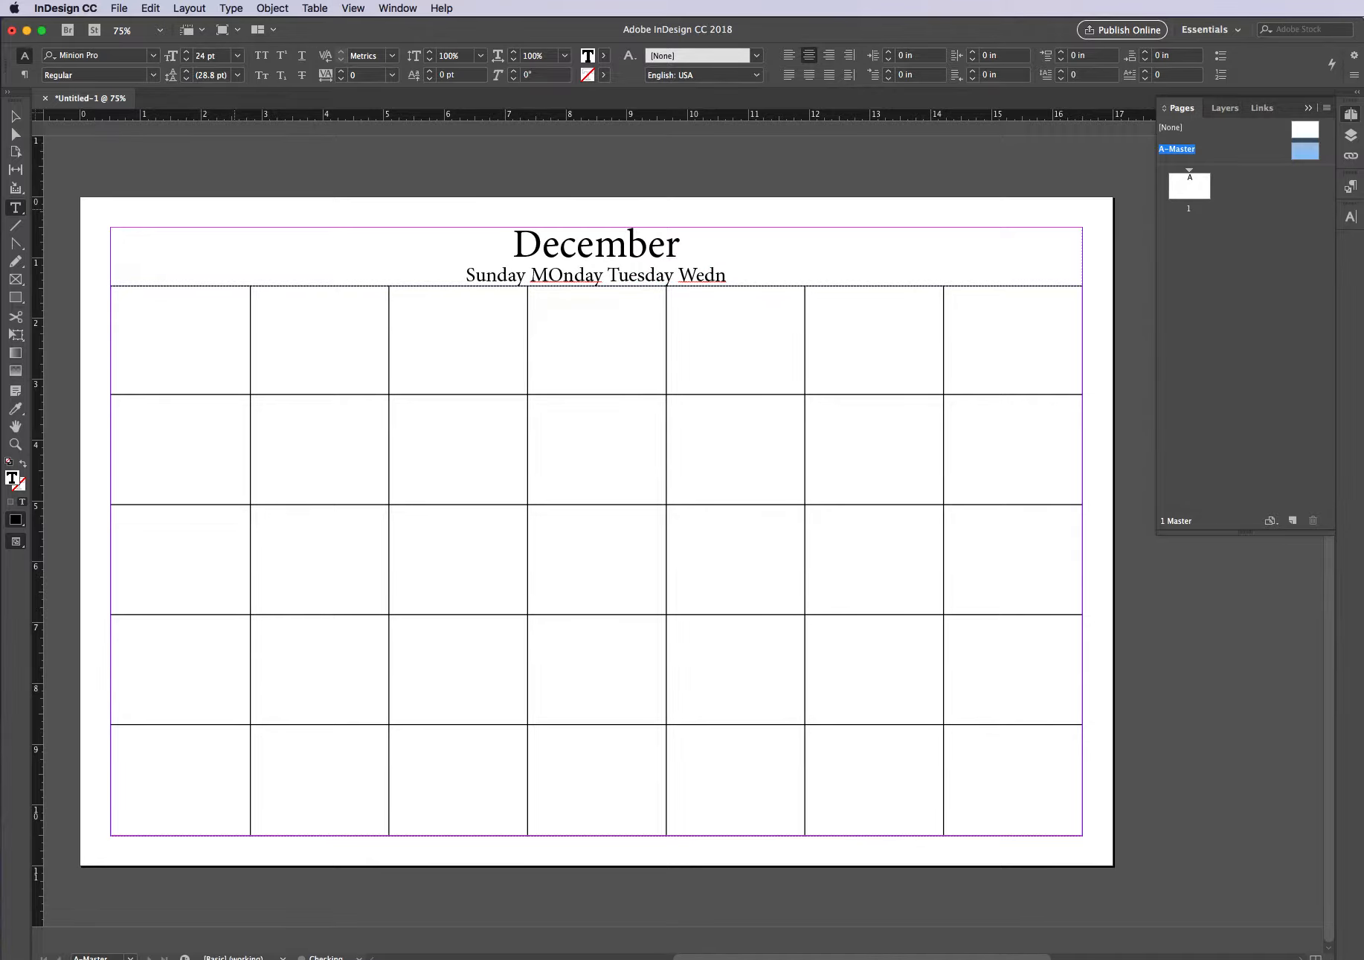
type("esday")
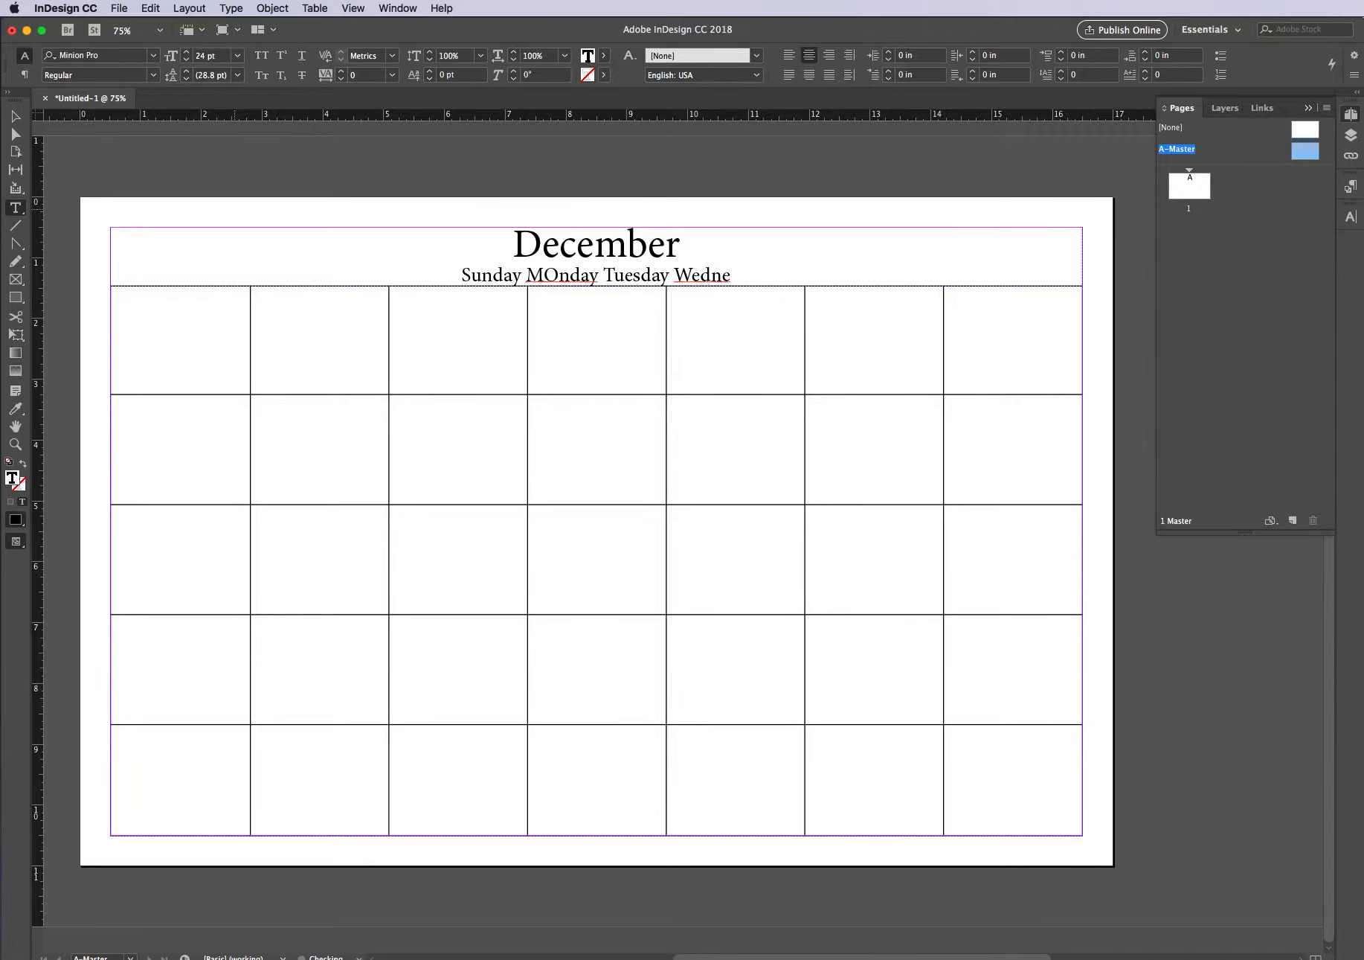
type(" Th")
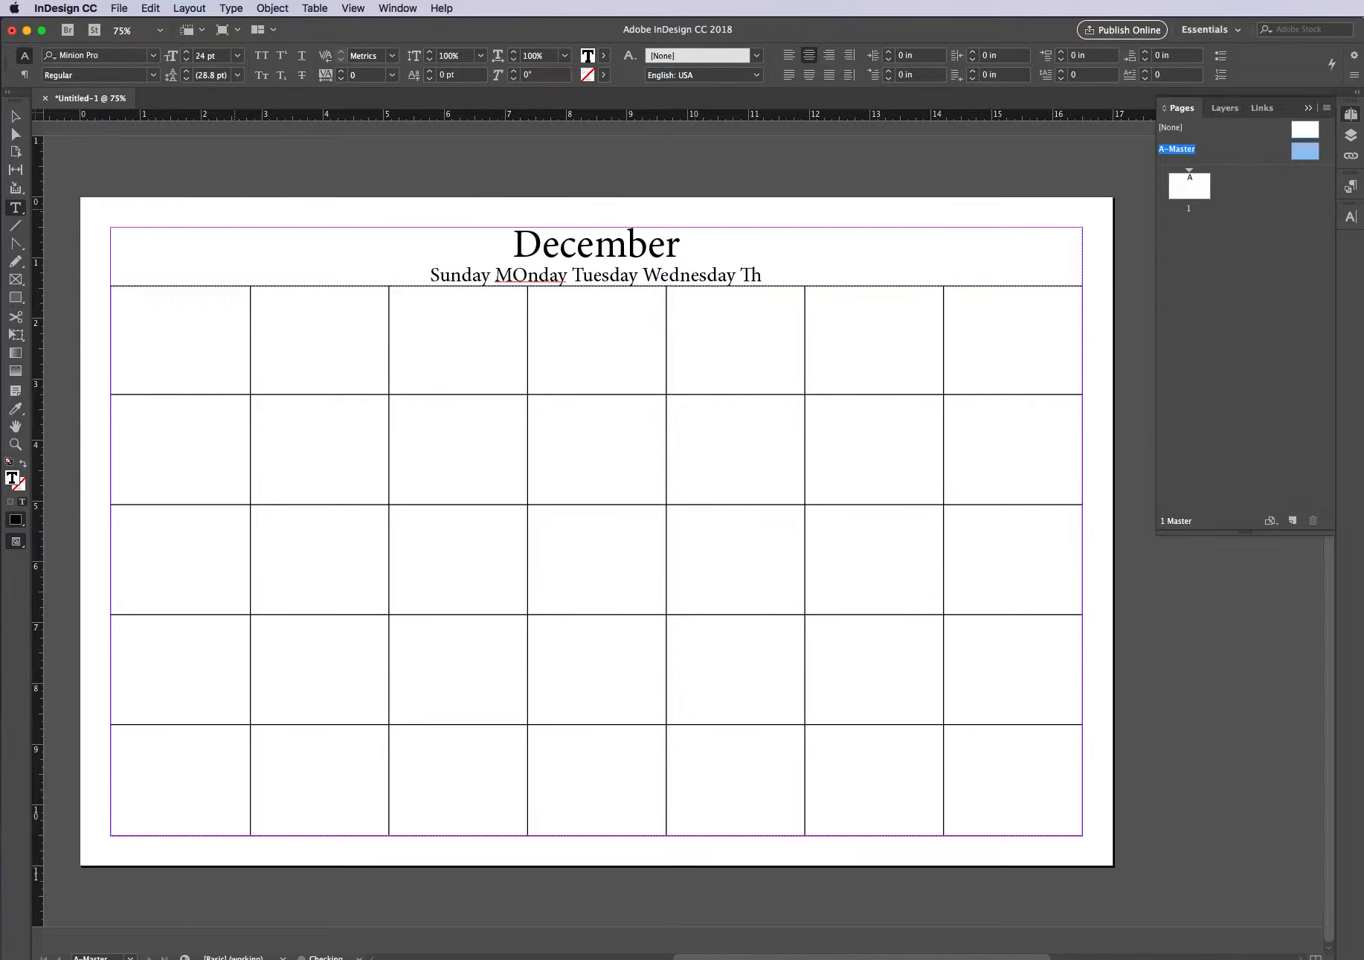
type("ursday")
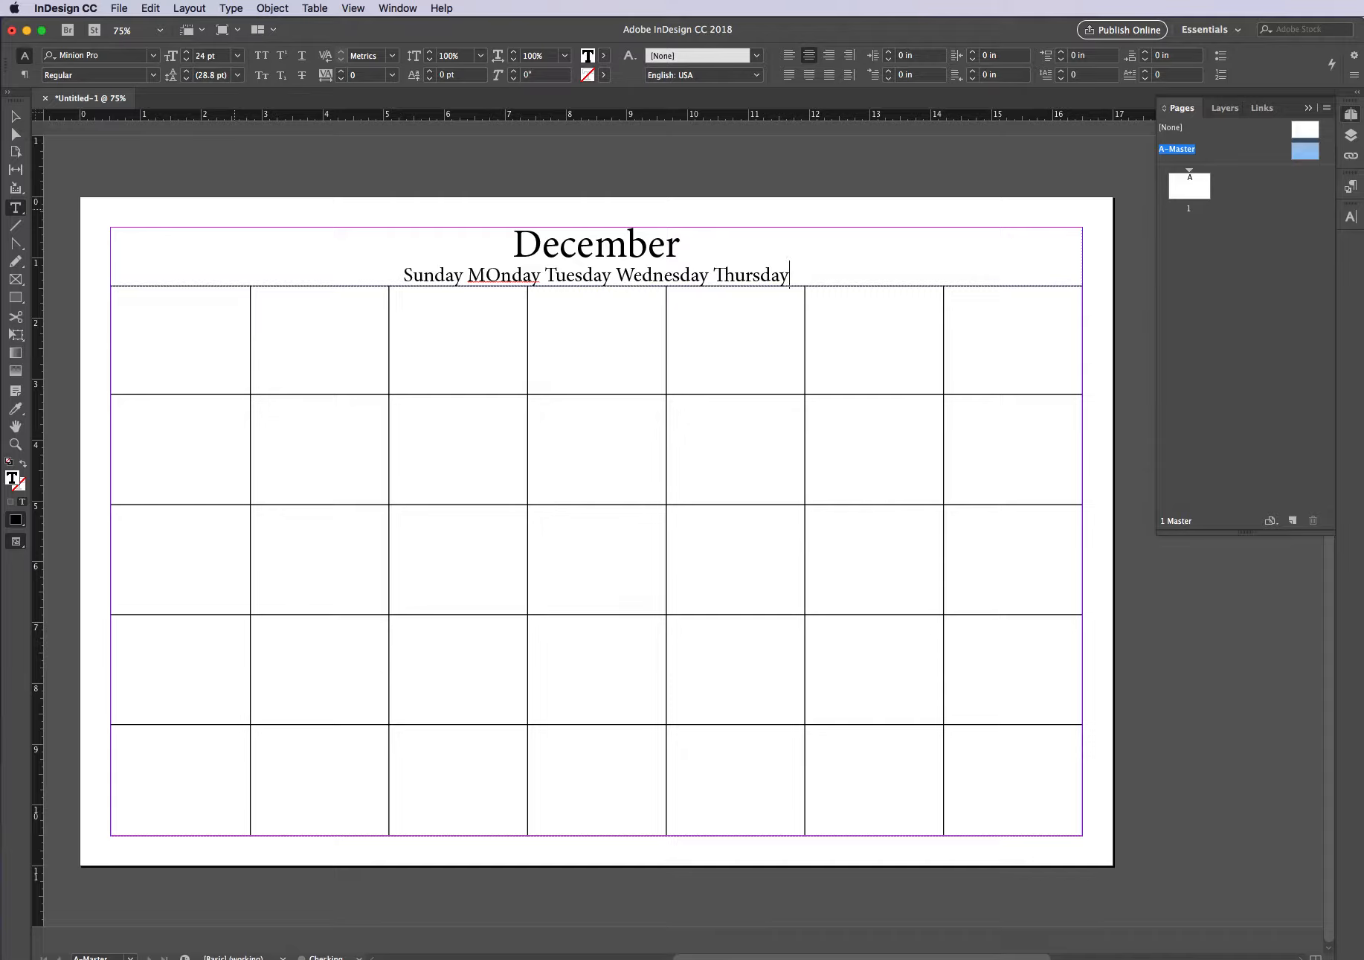
type(" Frid")
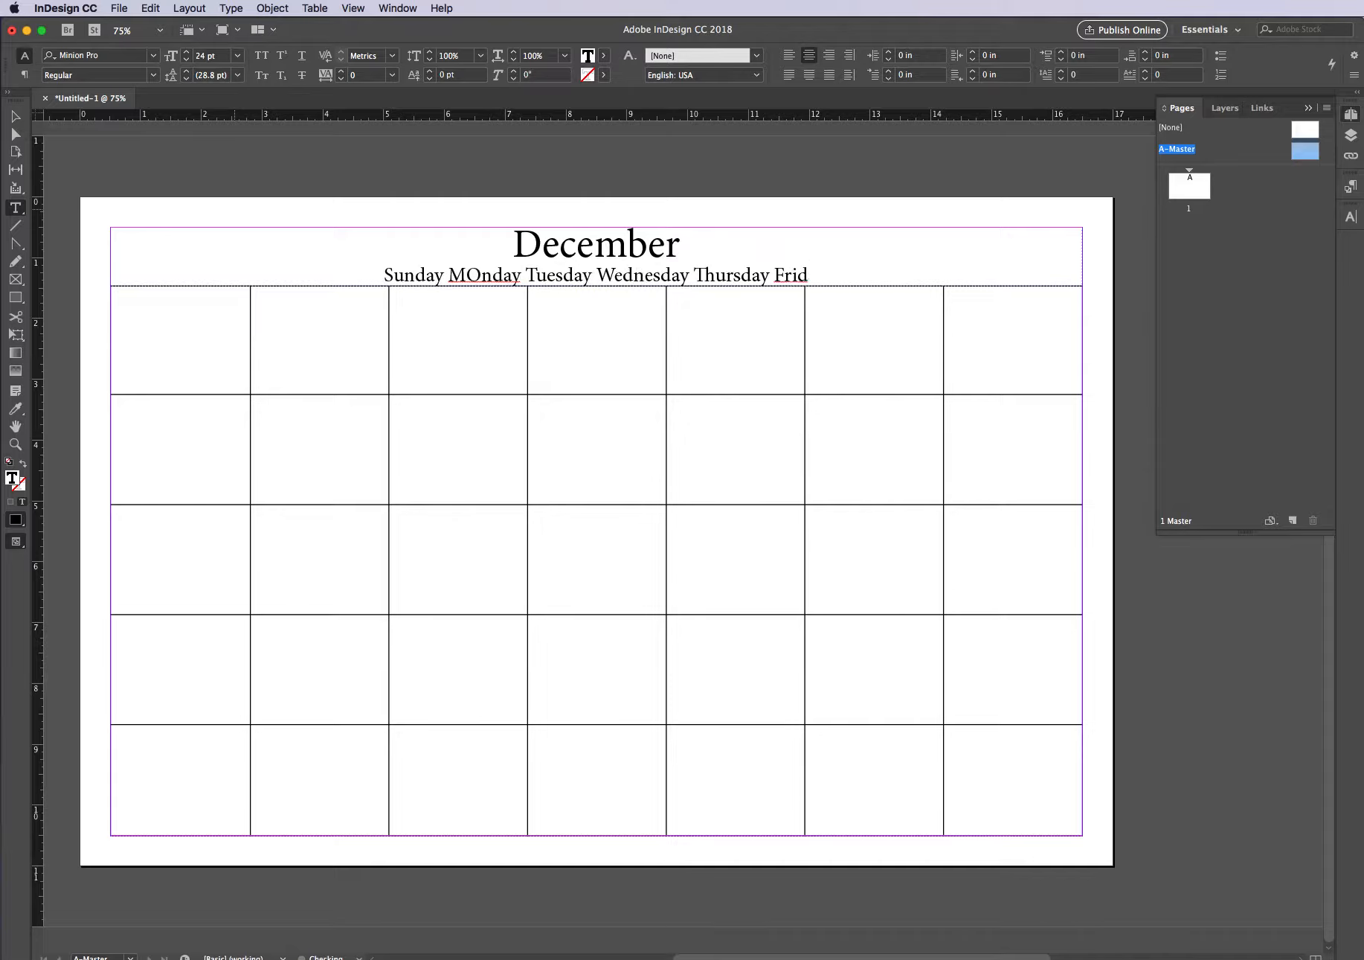
type("ay Staur")
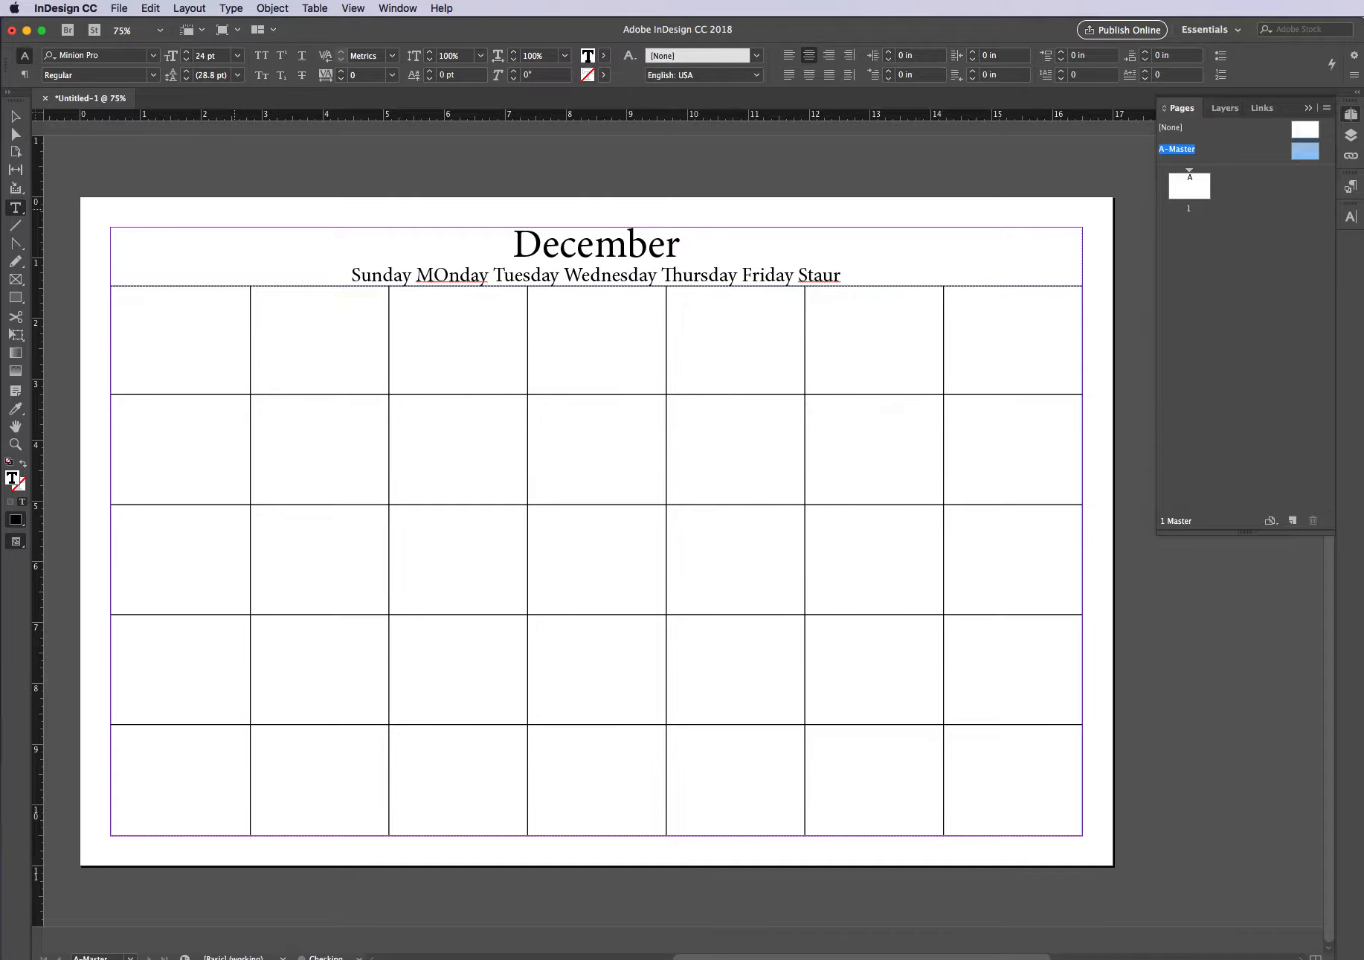
type("day")
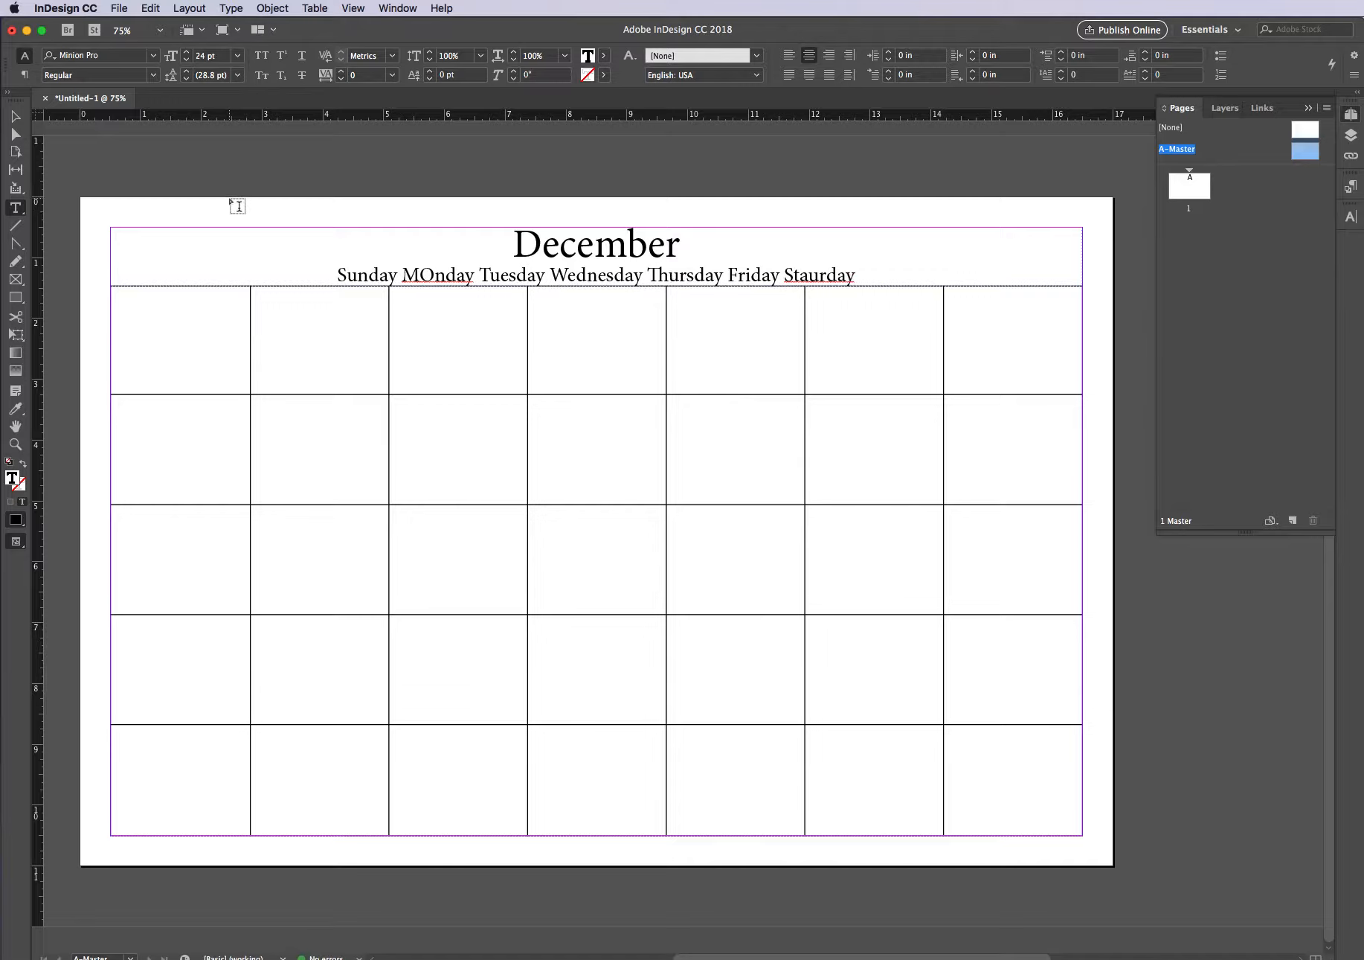
- Correct the misspelled weekday names to Saturday and Monday using the spelling suggestions
right_click(816, 282)
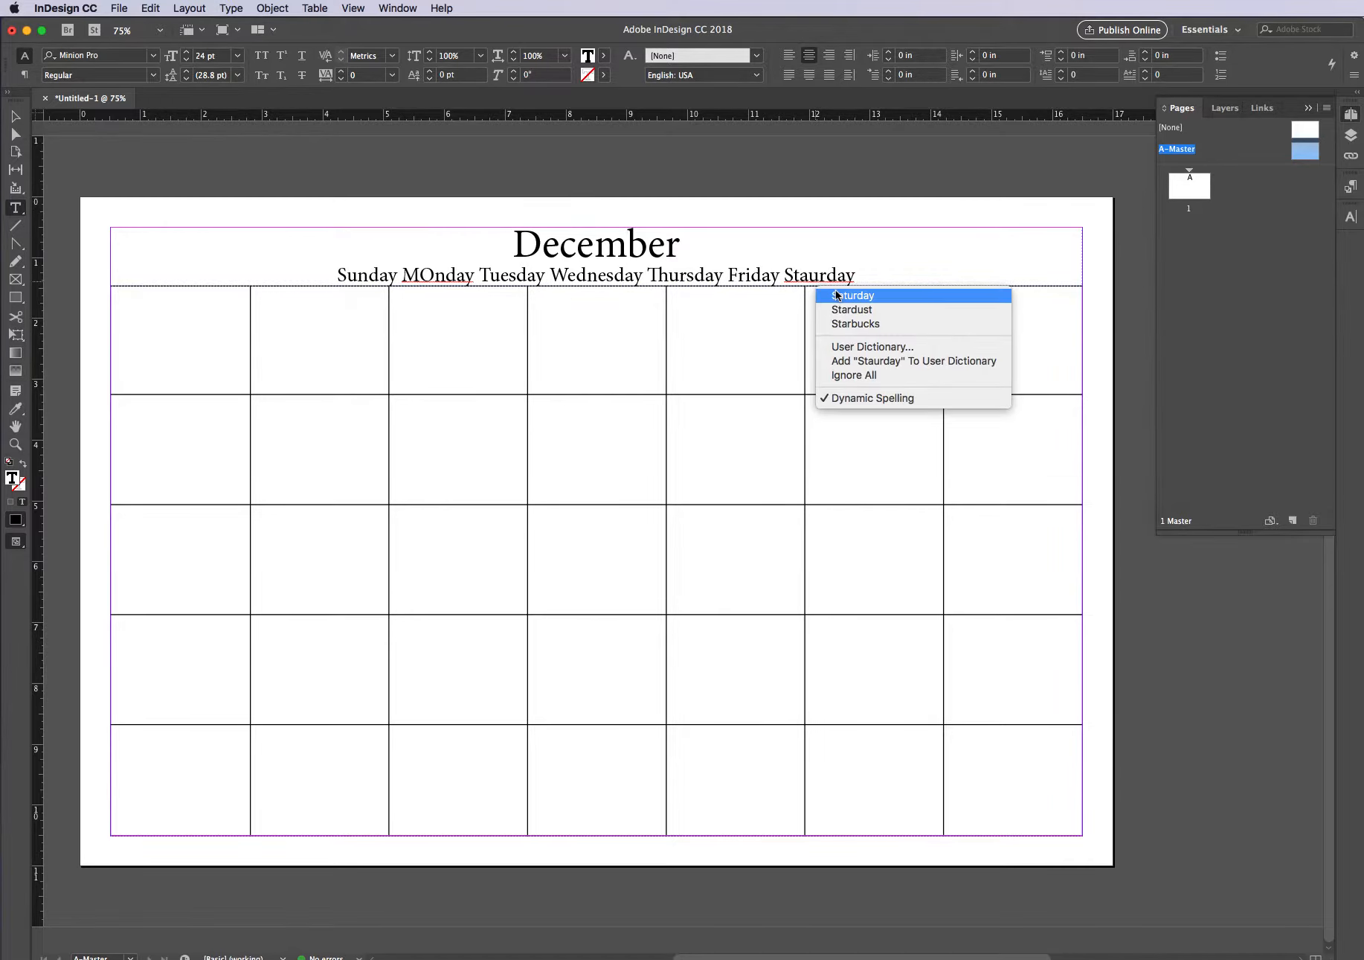
left_click(841, 296)
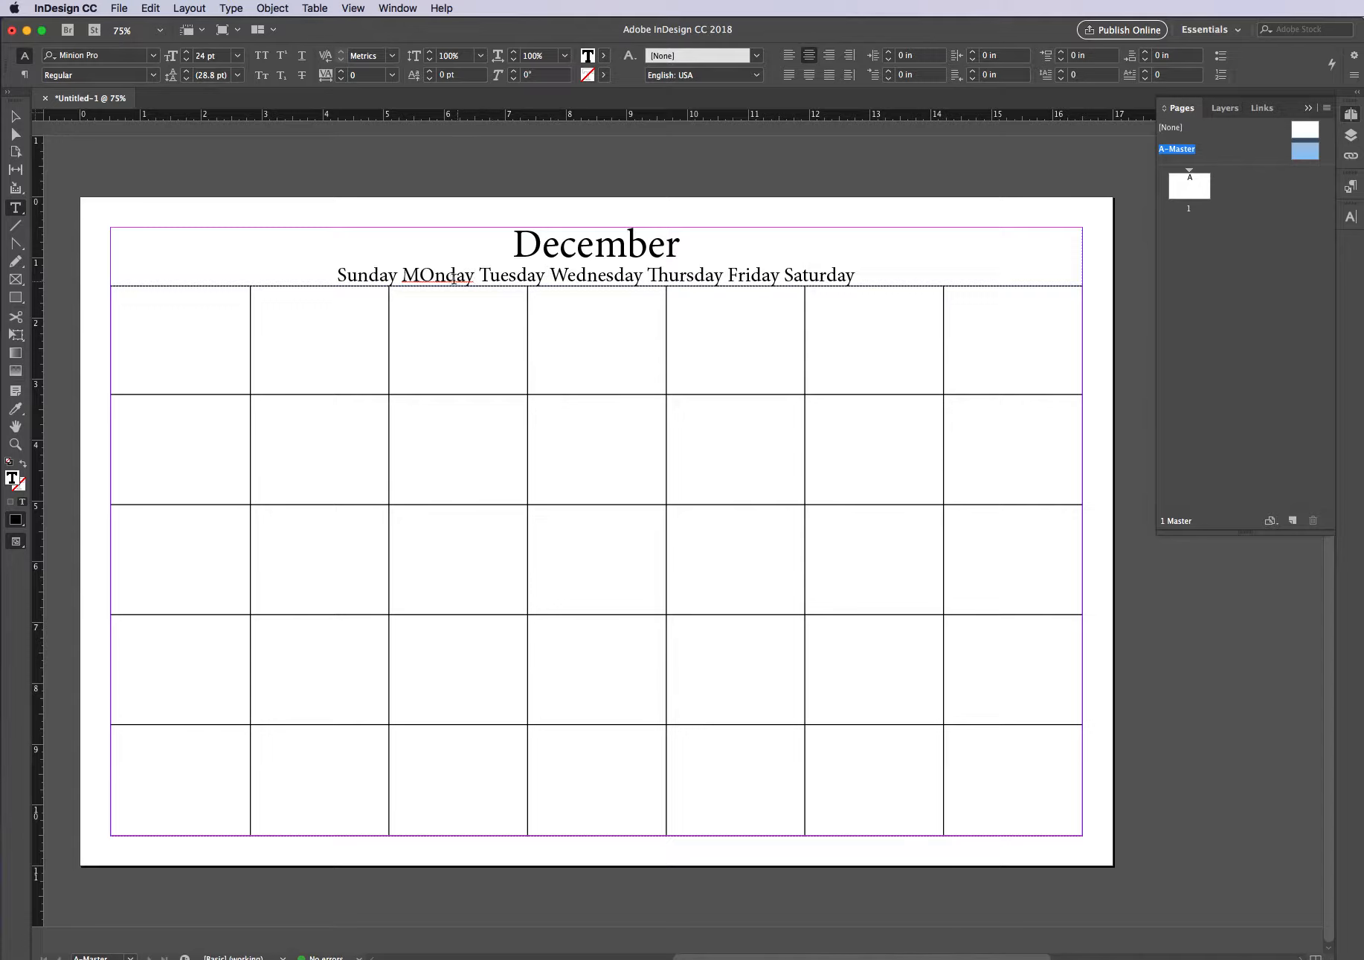
right_click(433, 275)
left_click(447, 291)
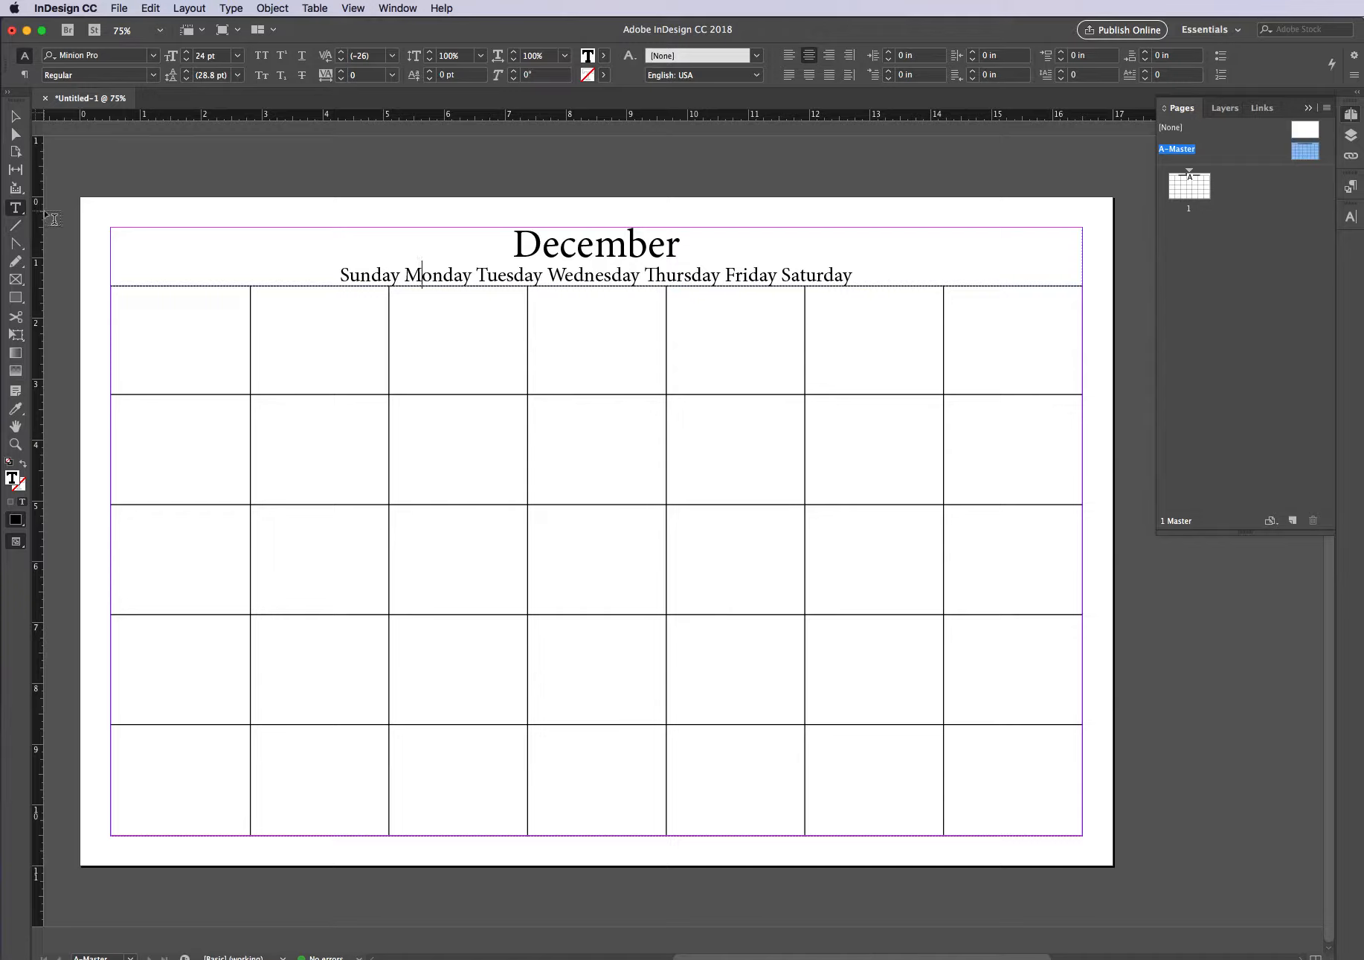
- Show the Tabs ruler above the text frame and insert one tab before Monday and one before Tuesday
left_click(231, 7)
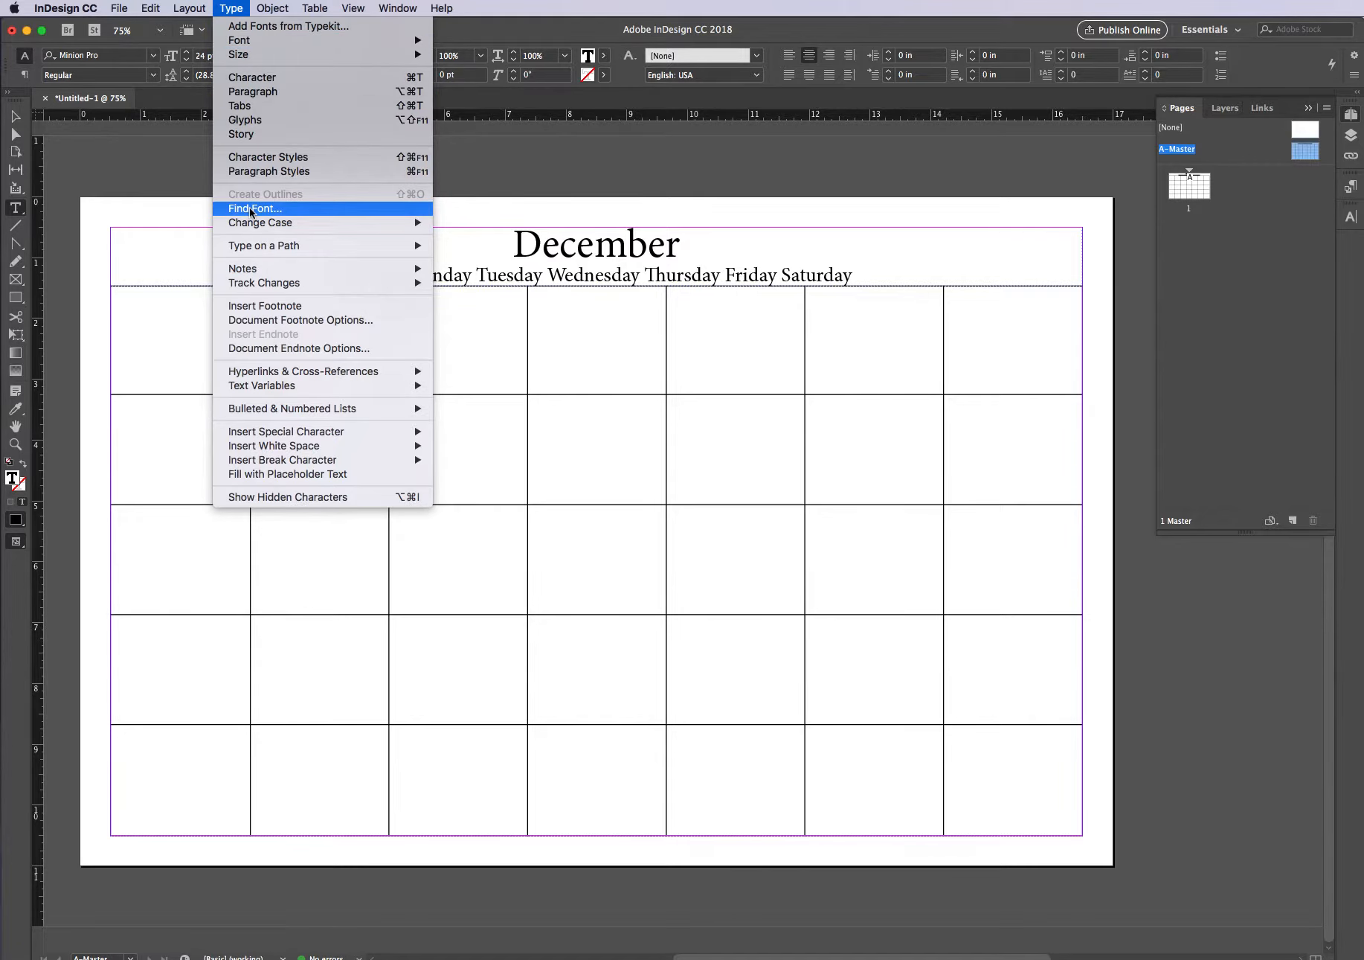
left_click(254, 104)
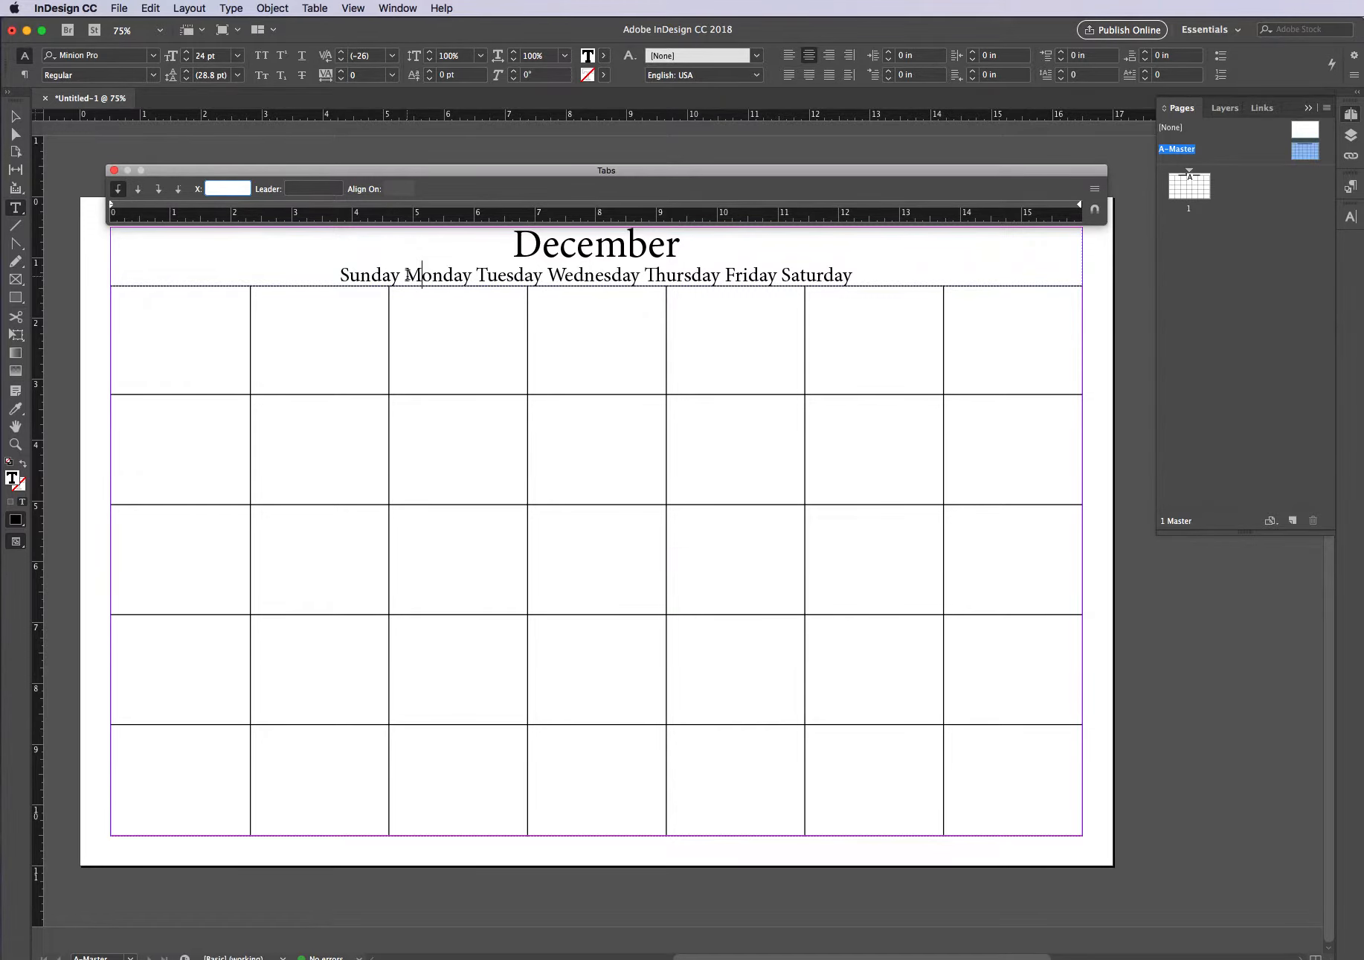
left_click(407, 272)
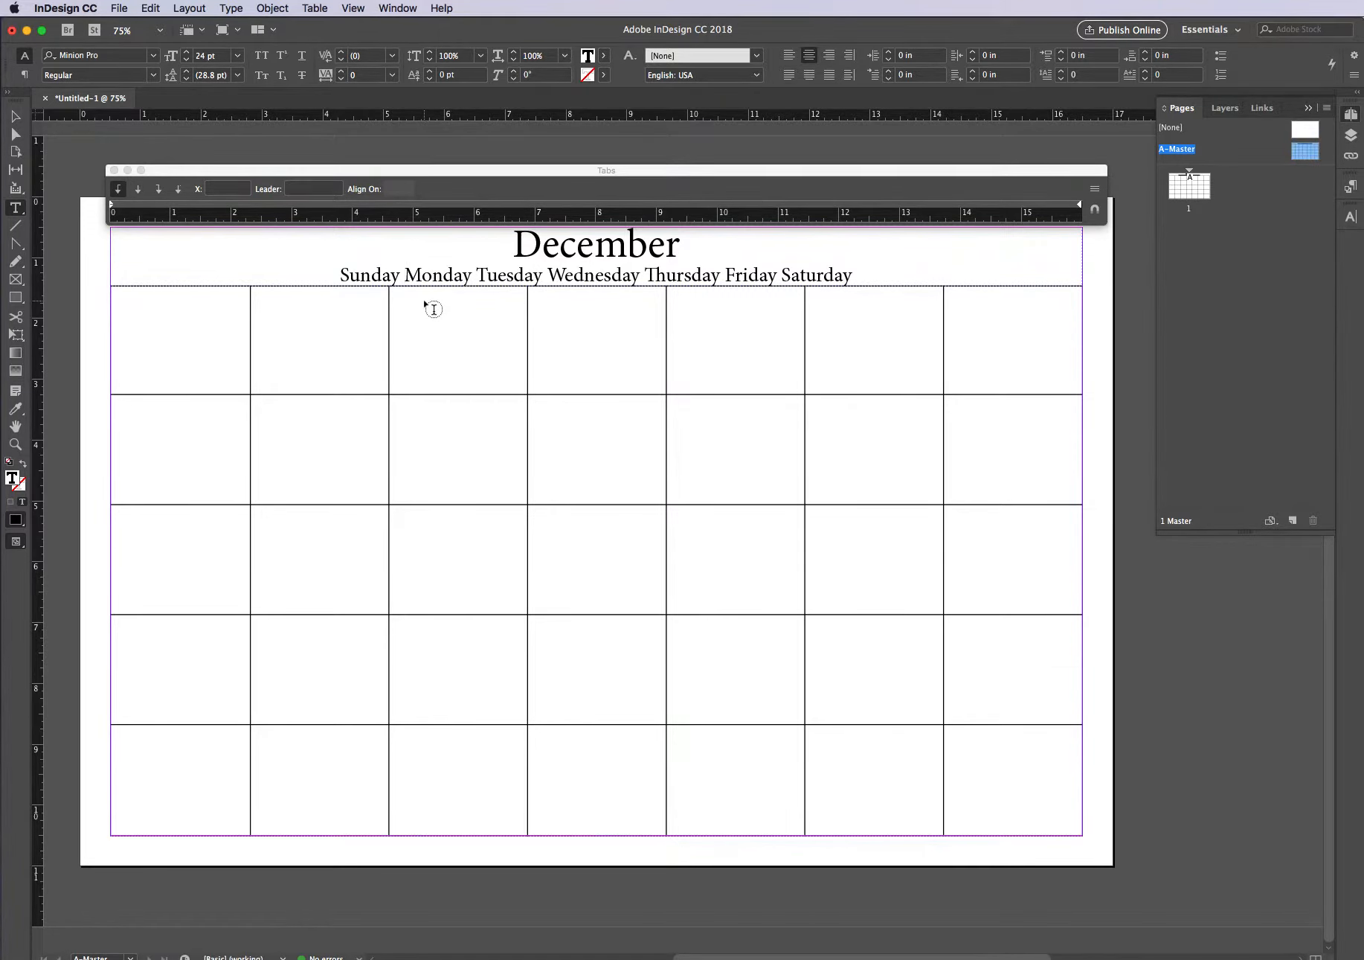
key("Tab")
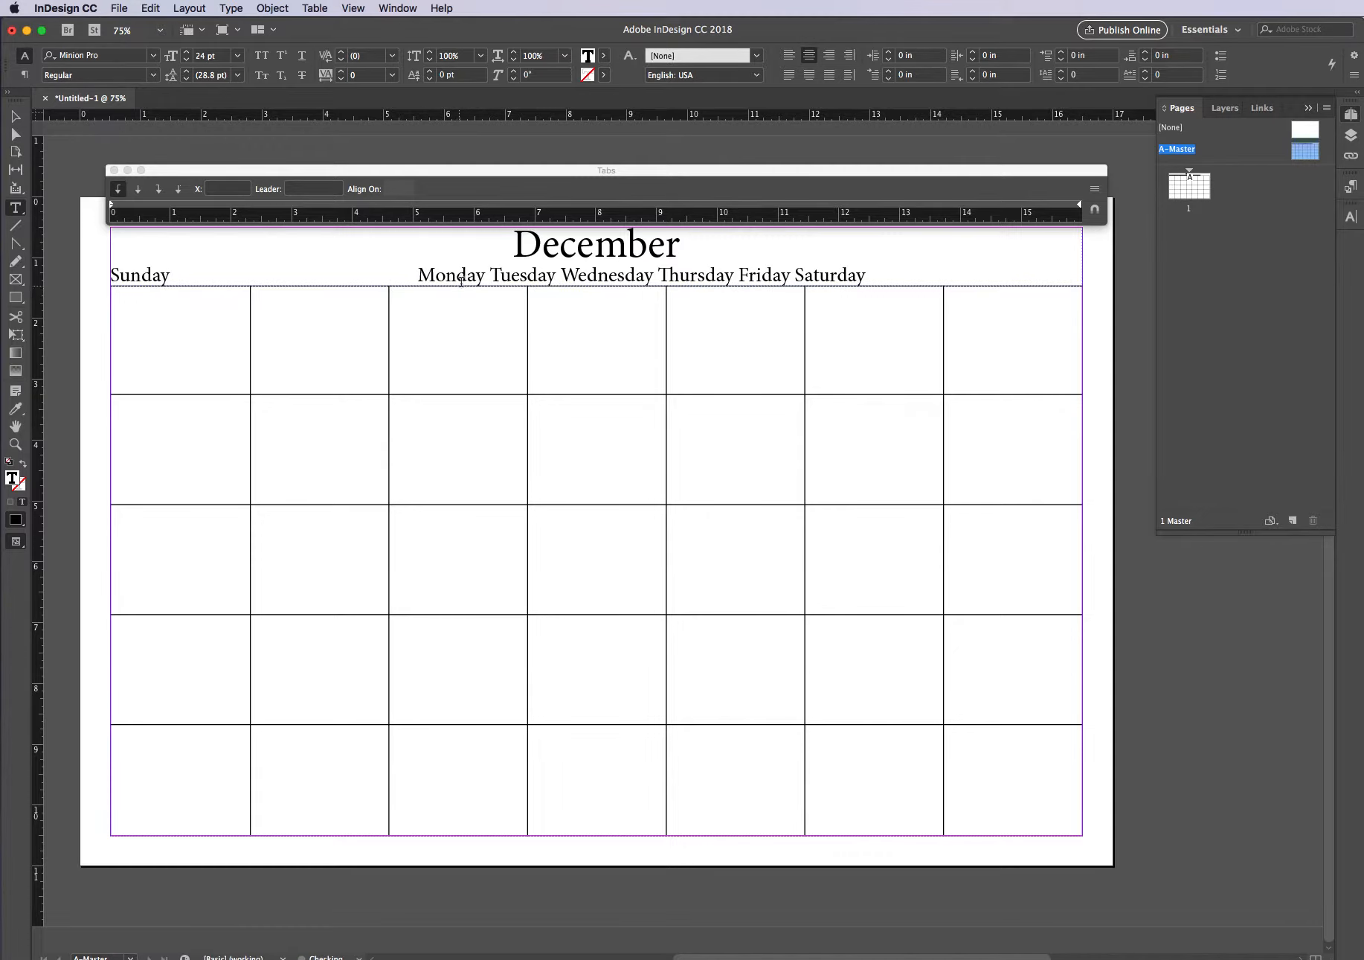
left_click(494, 275)
key("Tab")
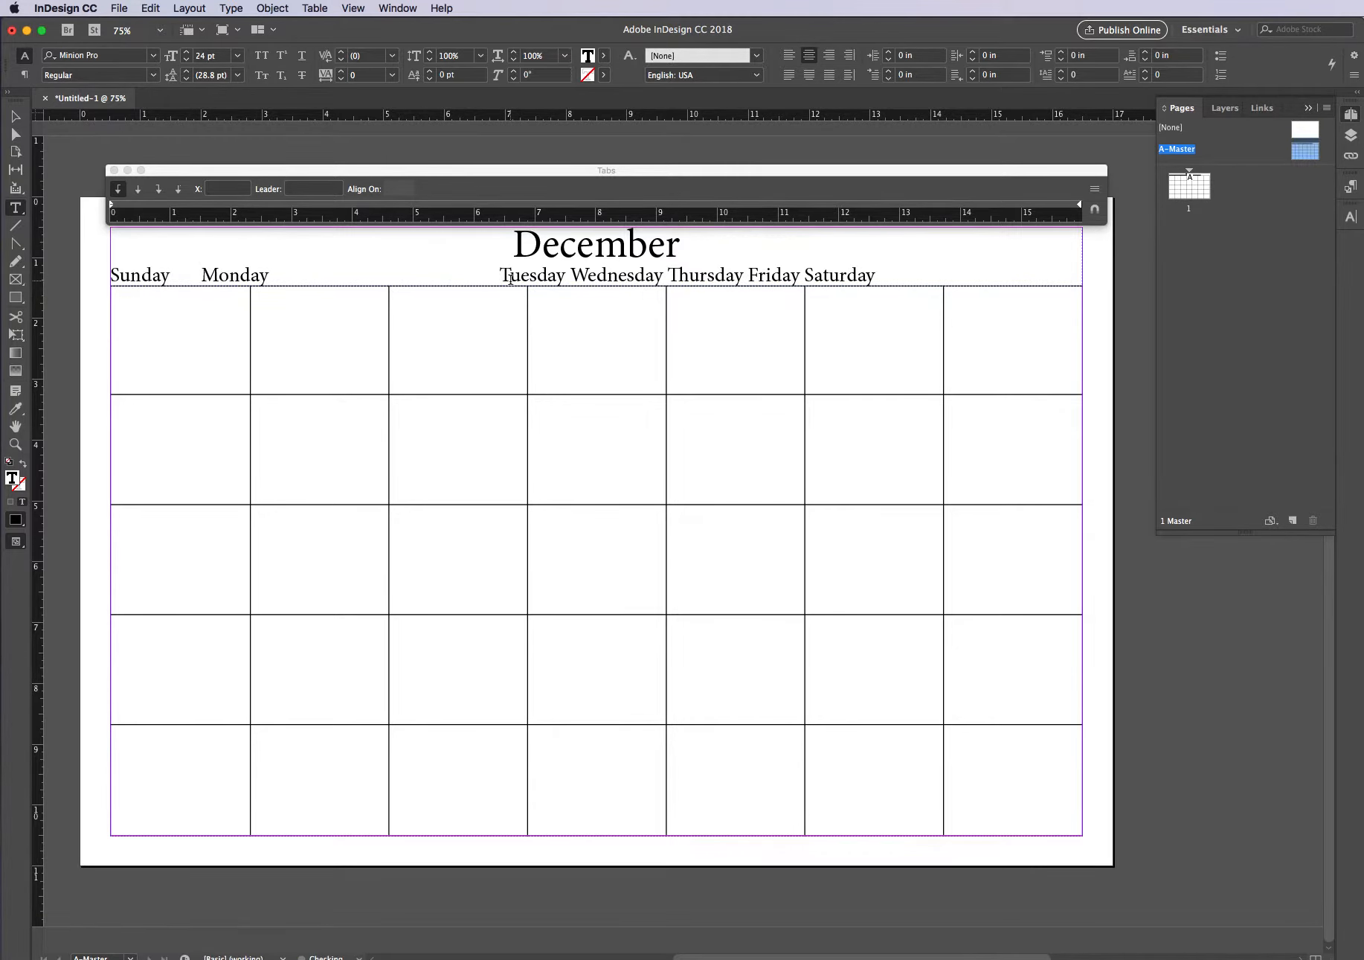
key("Tab")
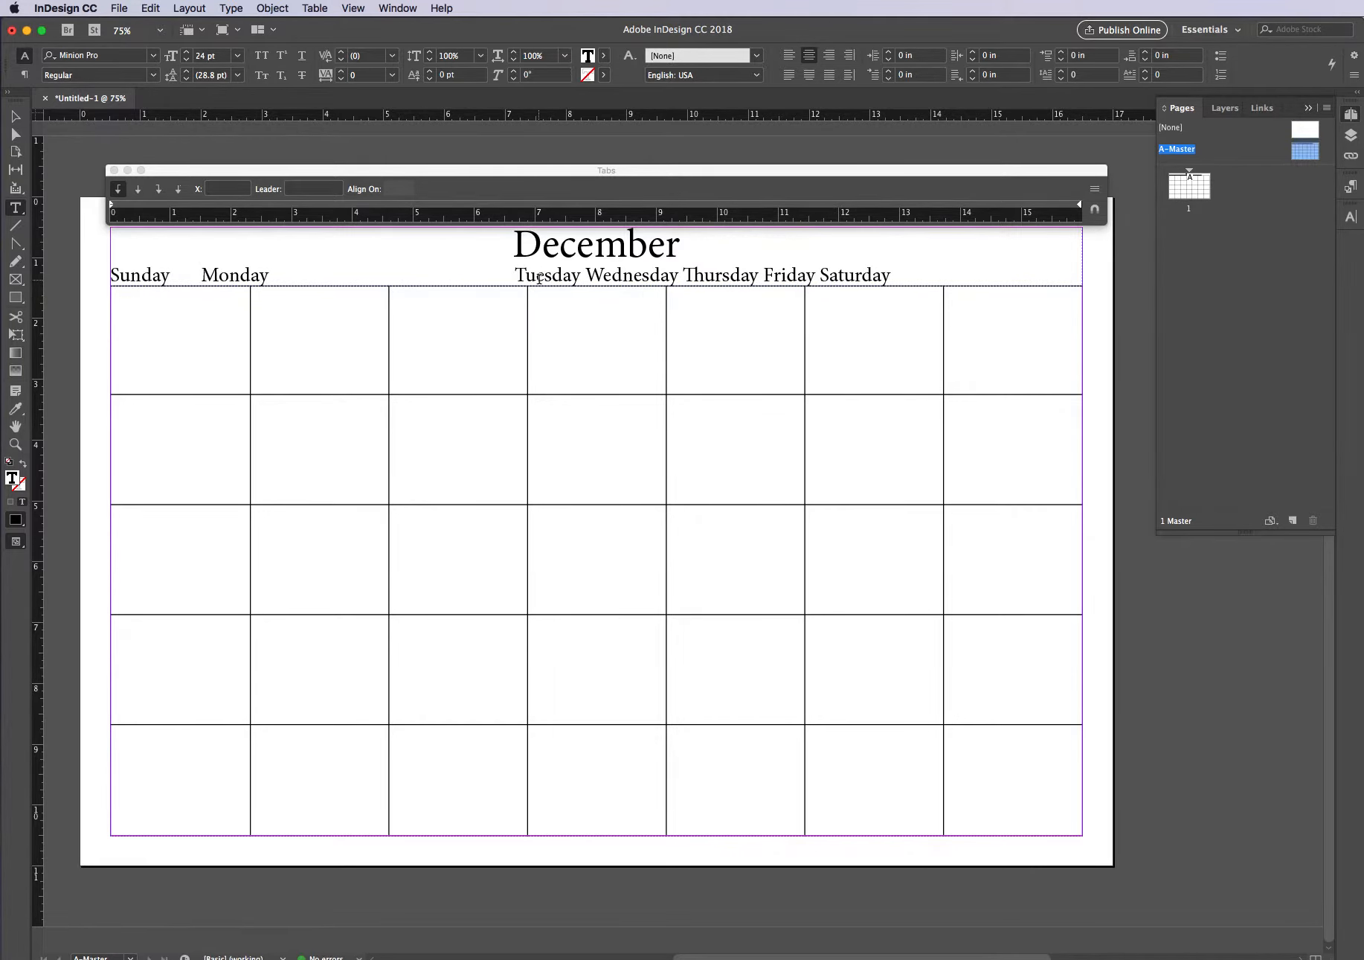
key("BackSpace")
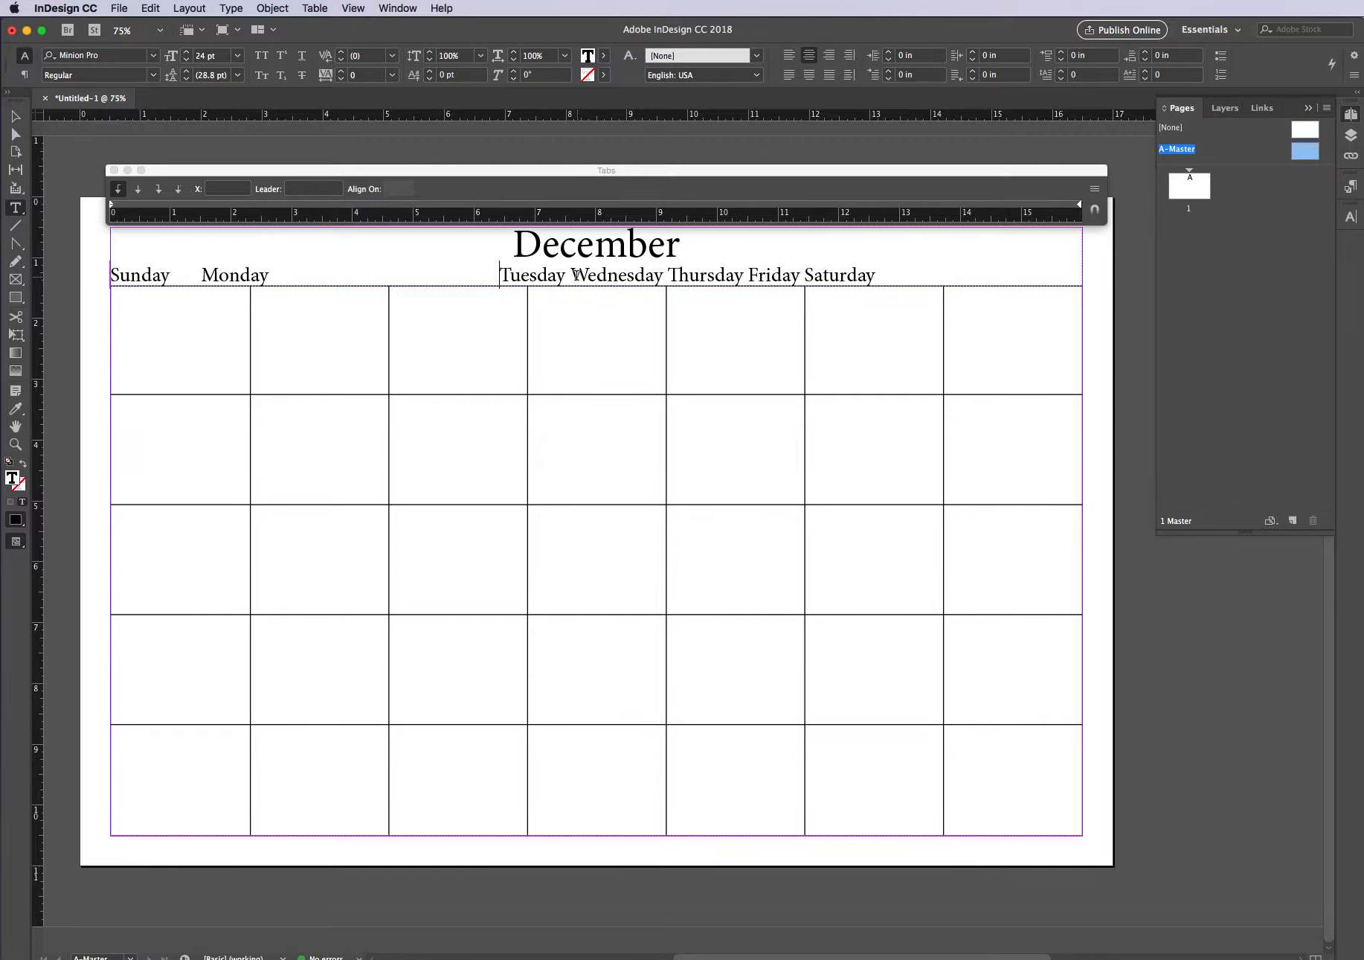
- Insert a tab before each of Wednesday, Thursday, Friday and Saturday in the weekday line
left_click(575, 274)
key("Tab")
left_click(669, 274)
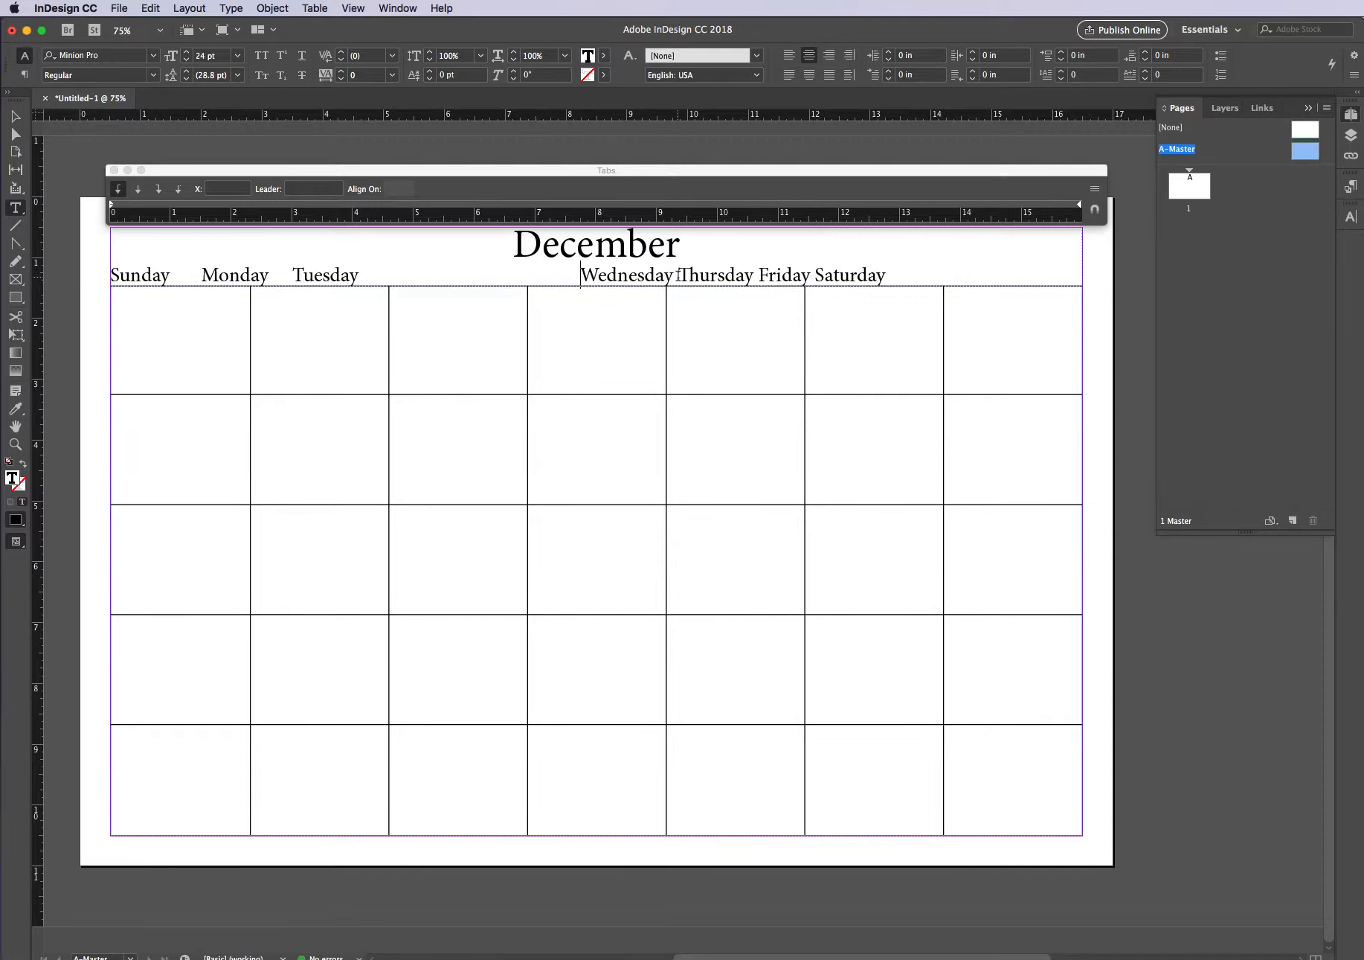
key("Tab")
left_click(770, 276)
key("Tab")
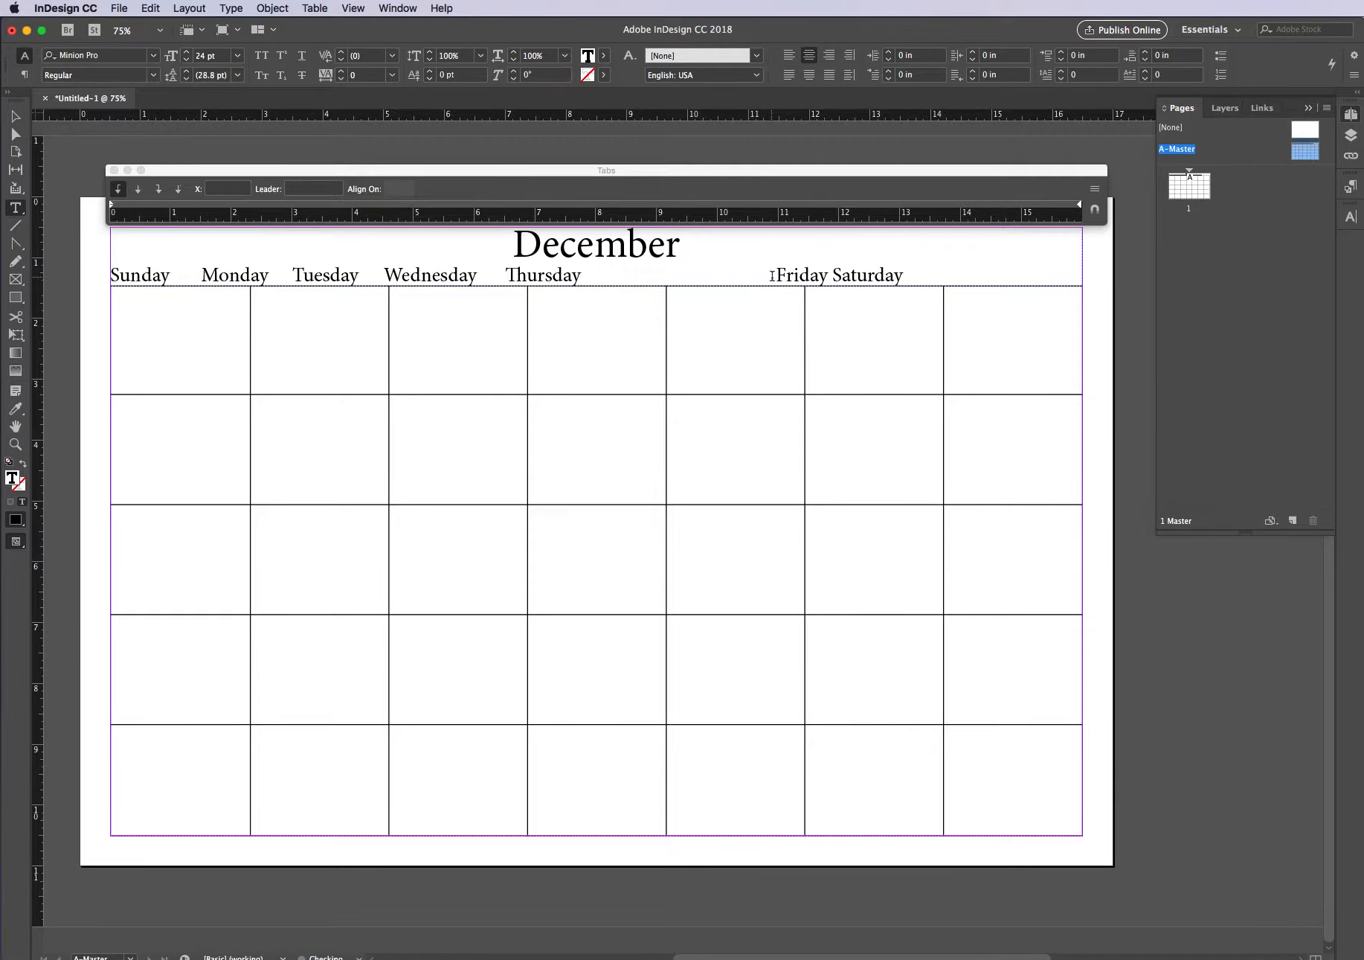
left_click(834, 274)
key("Tab")
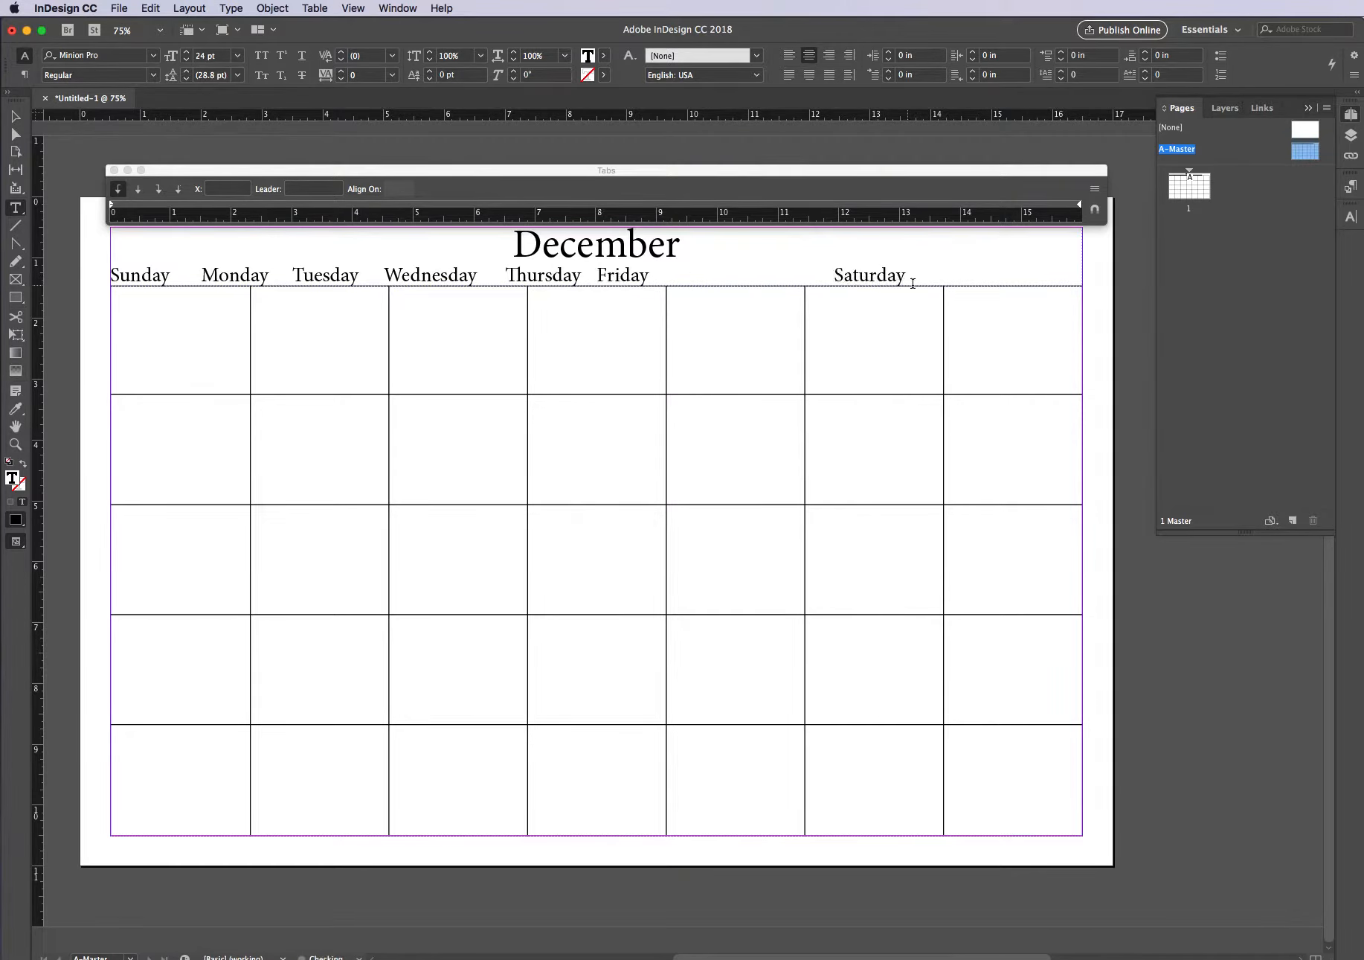
- Give the whole weekday line center-justified tab stops over the first three grid columns, the first at 1.1111 in and the third at 5.6667 in
left_click(915, 277)
left_click(326, 281, "shift")
left_click(112, 274, "shift")
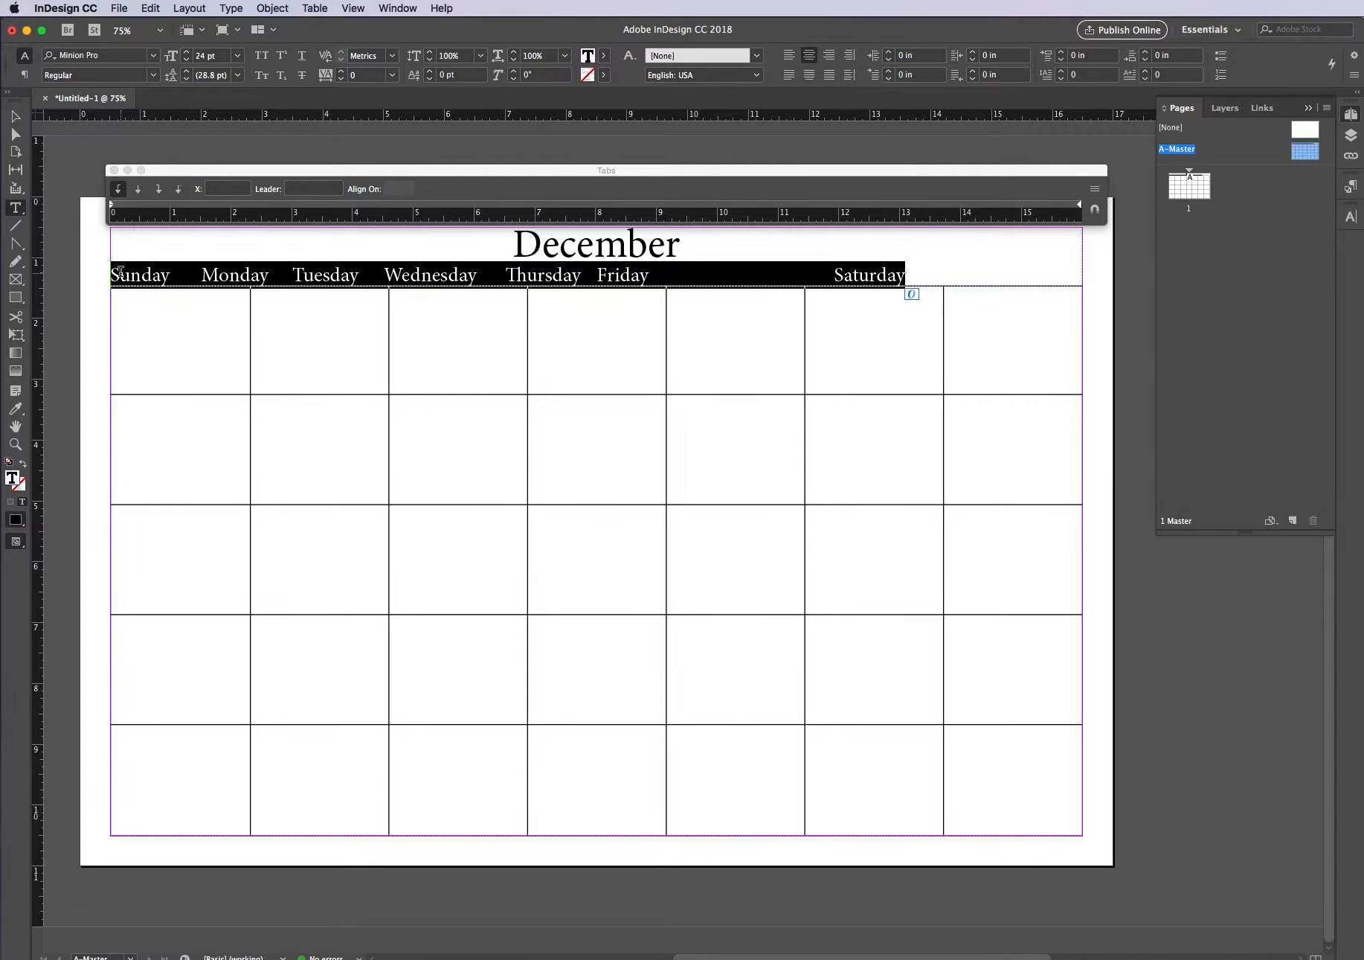
left_click(138, 192)
left_click(139, 191)
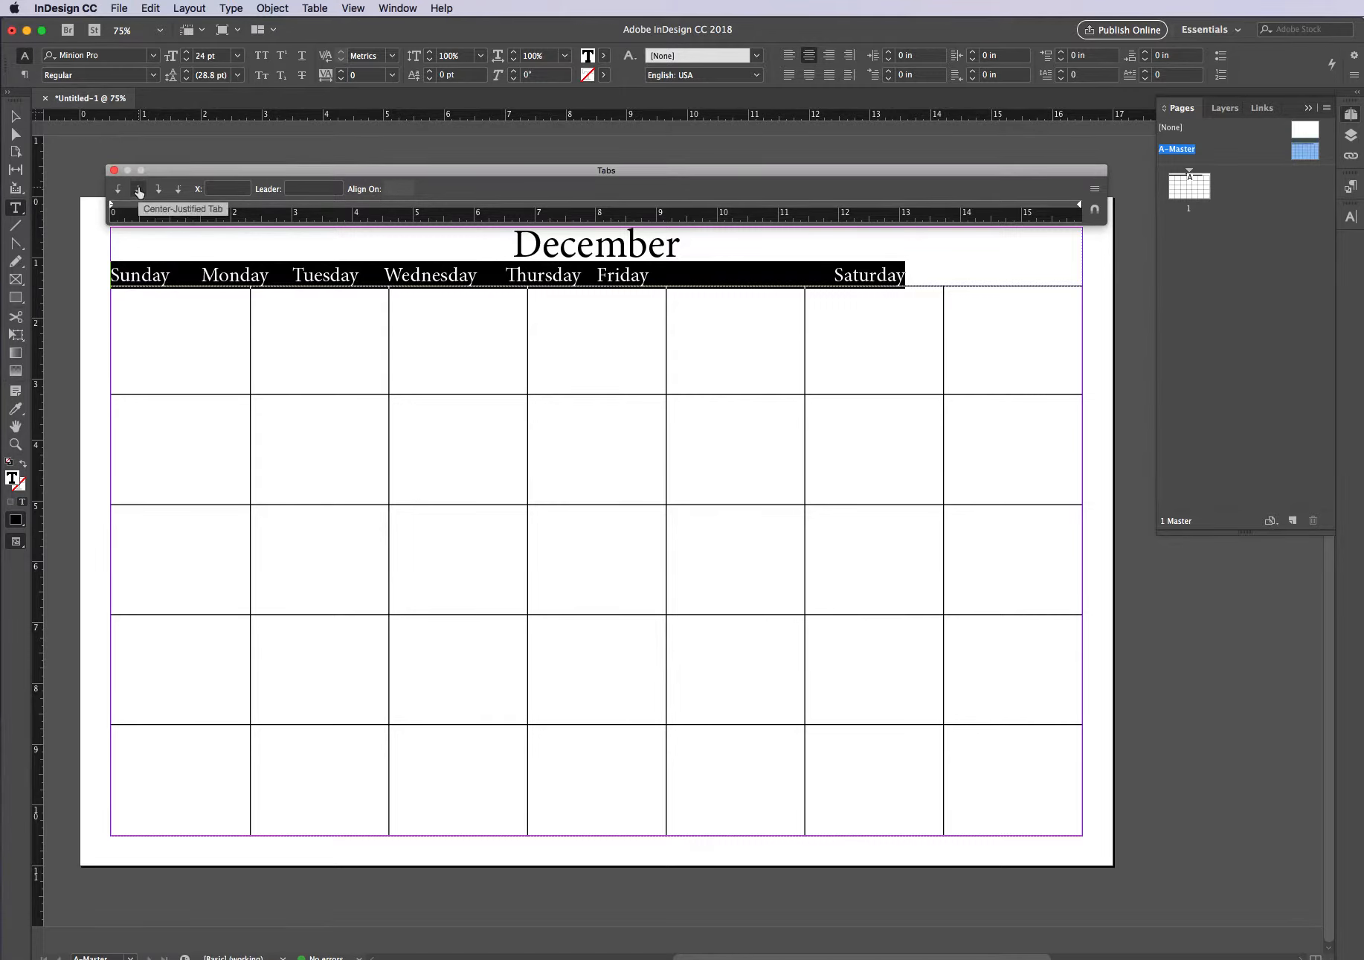
left_click_drag(168, 208, 177, 207)
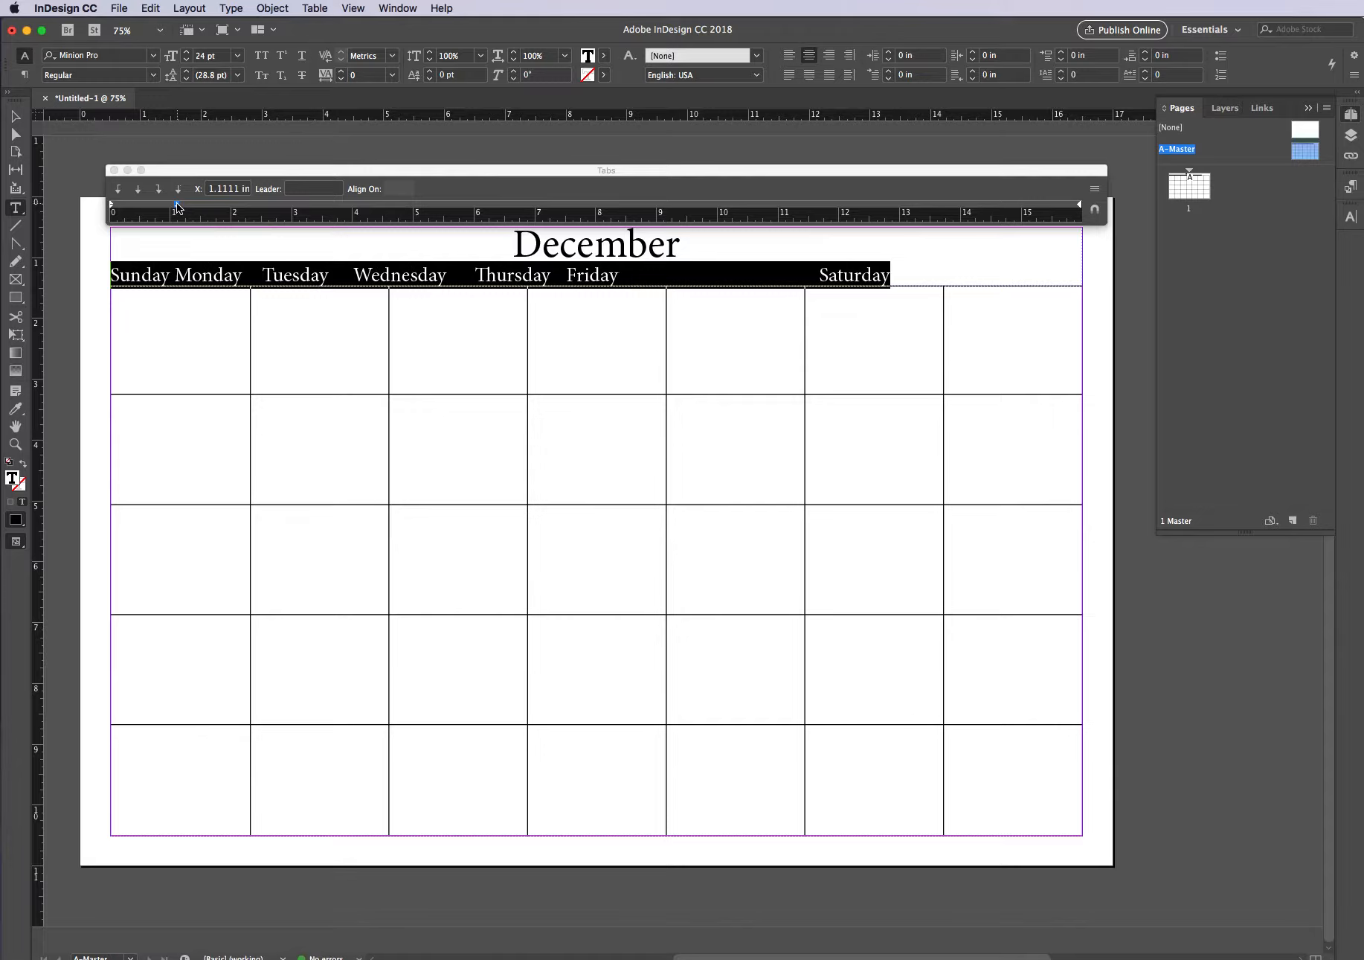
left_click_drag(320, 207, 319, 207)
left_click_drag(454, 205, 455, 205)
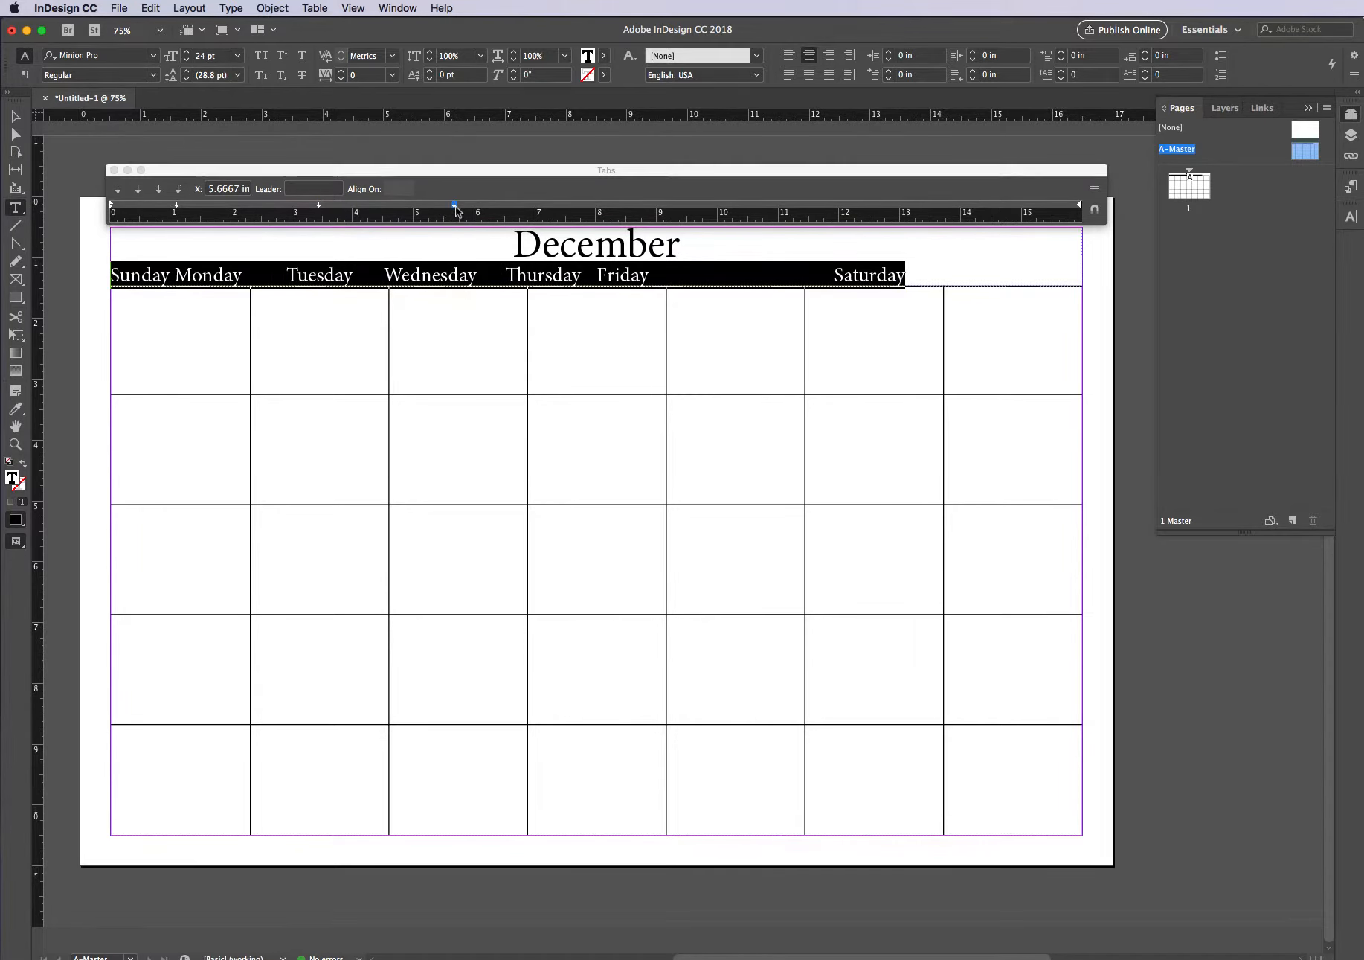
- Add centered tab stops over the last four columns, from 7.9861 in to 14.9028 in, and insert a tab before Sunday
left_click_drag(604, 206, 598, 212)
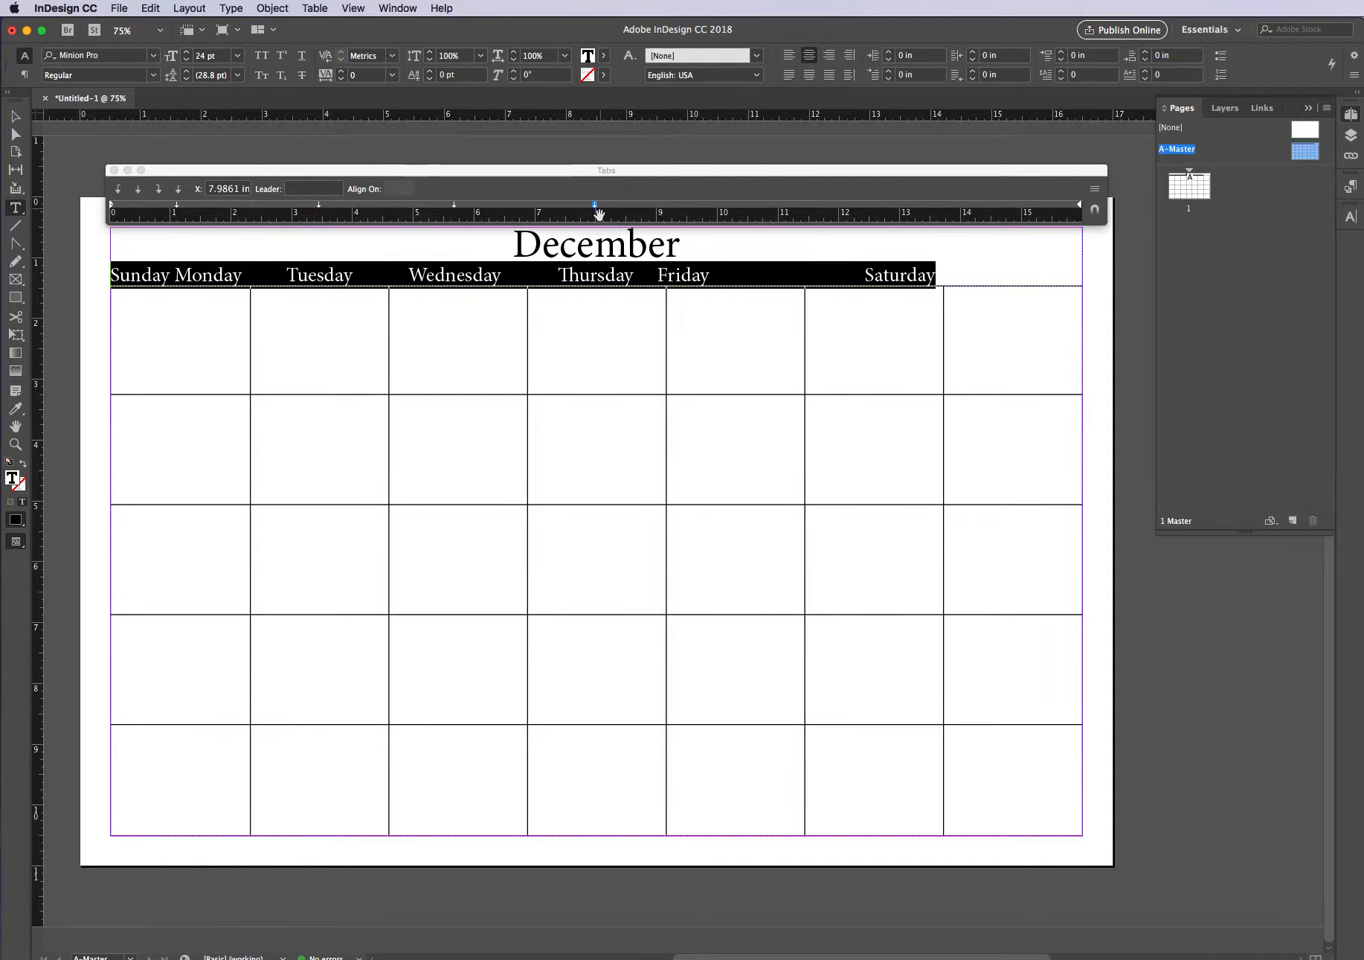
left_click_drag(731, 206, 737, 209)
left_click_drag(868, 205, 874, 207)
left_click_drag(1020, 207, 1016, 207)
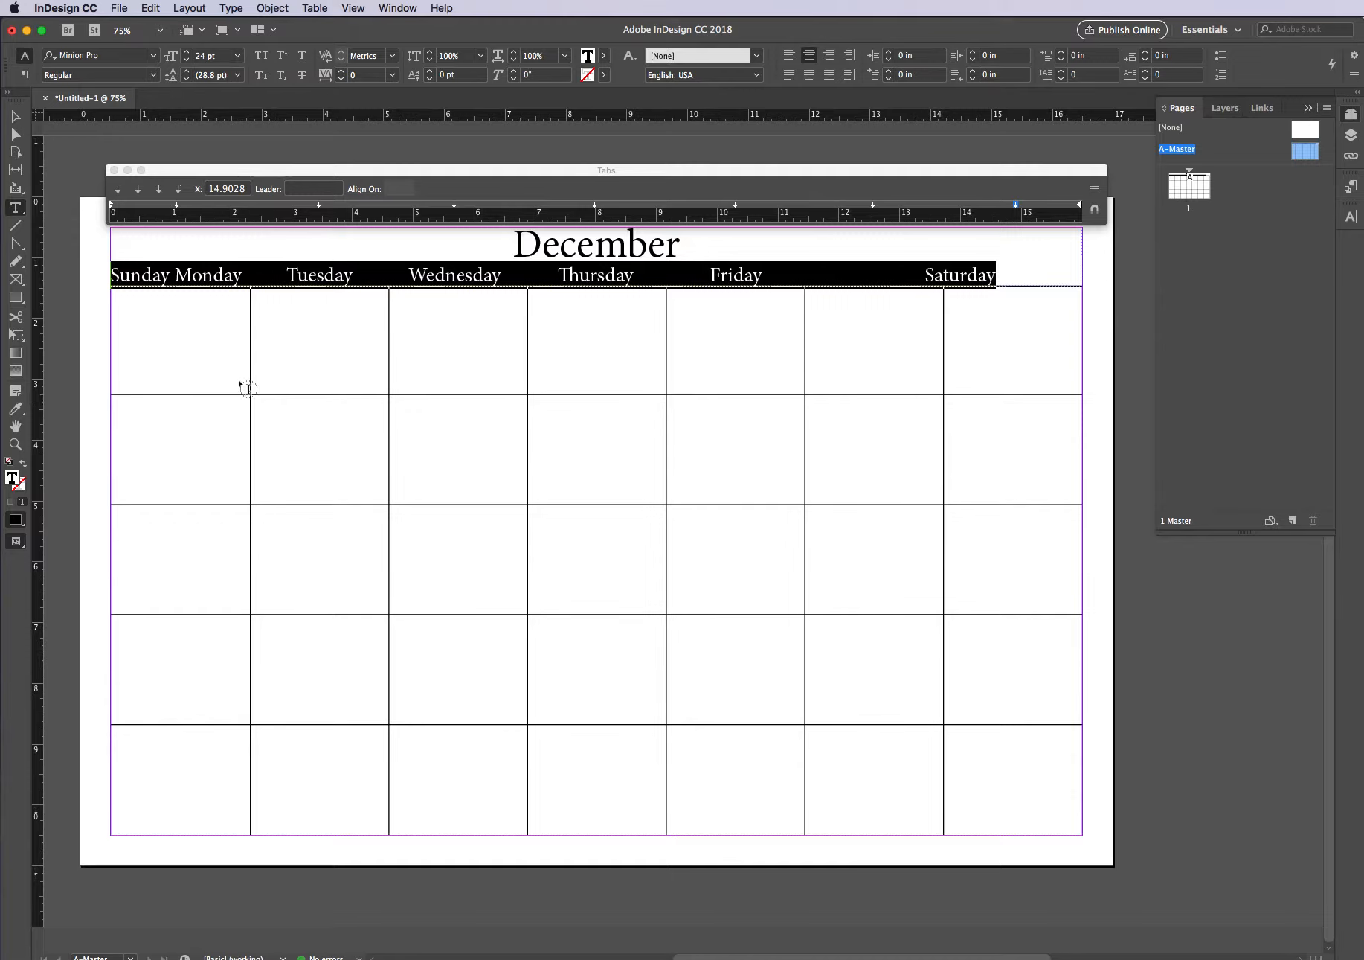
left_click(116, 277)
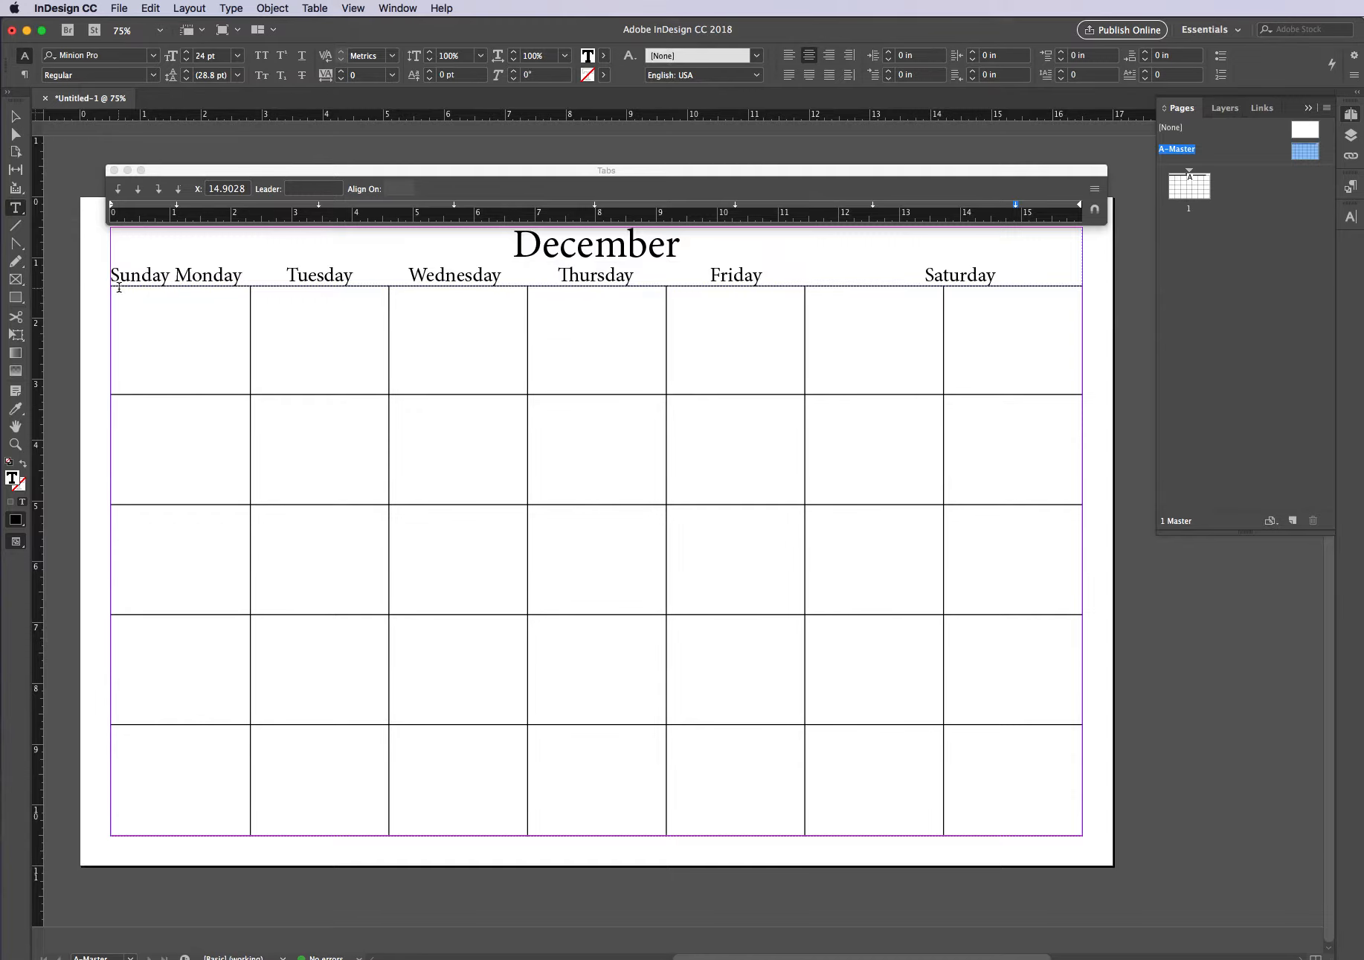
key("Tab")
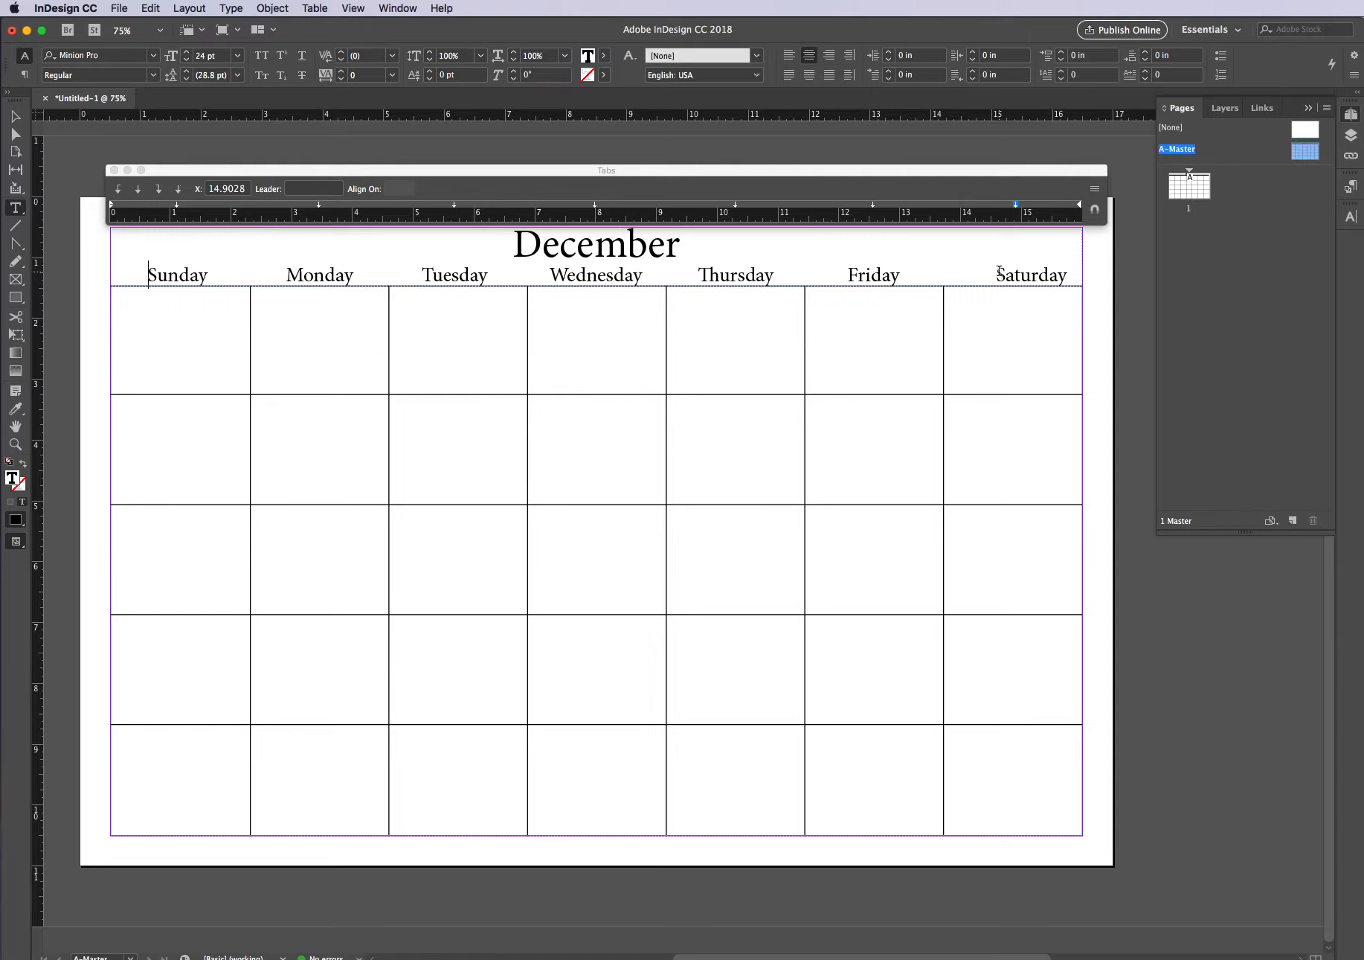
- Move the Saturday tab stop to 14.75 in
left_click_drag(999, 274, 920, 274)
left_click(920, 274)
left_click_drag(1015, 205, 1011, 209)
left_click_drag(1011, 205, 1007, 209)
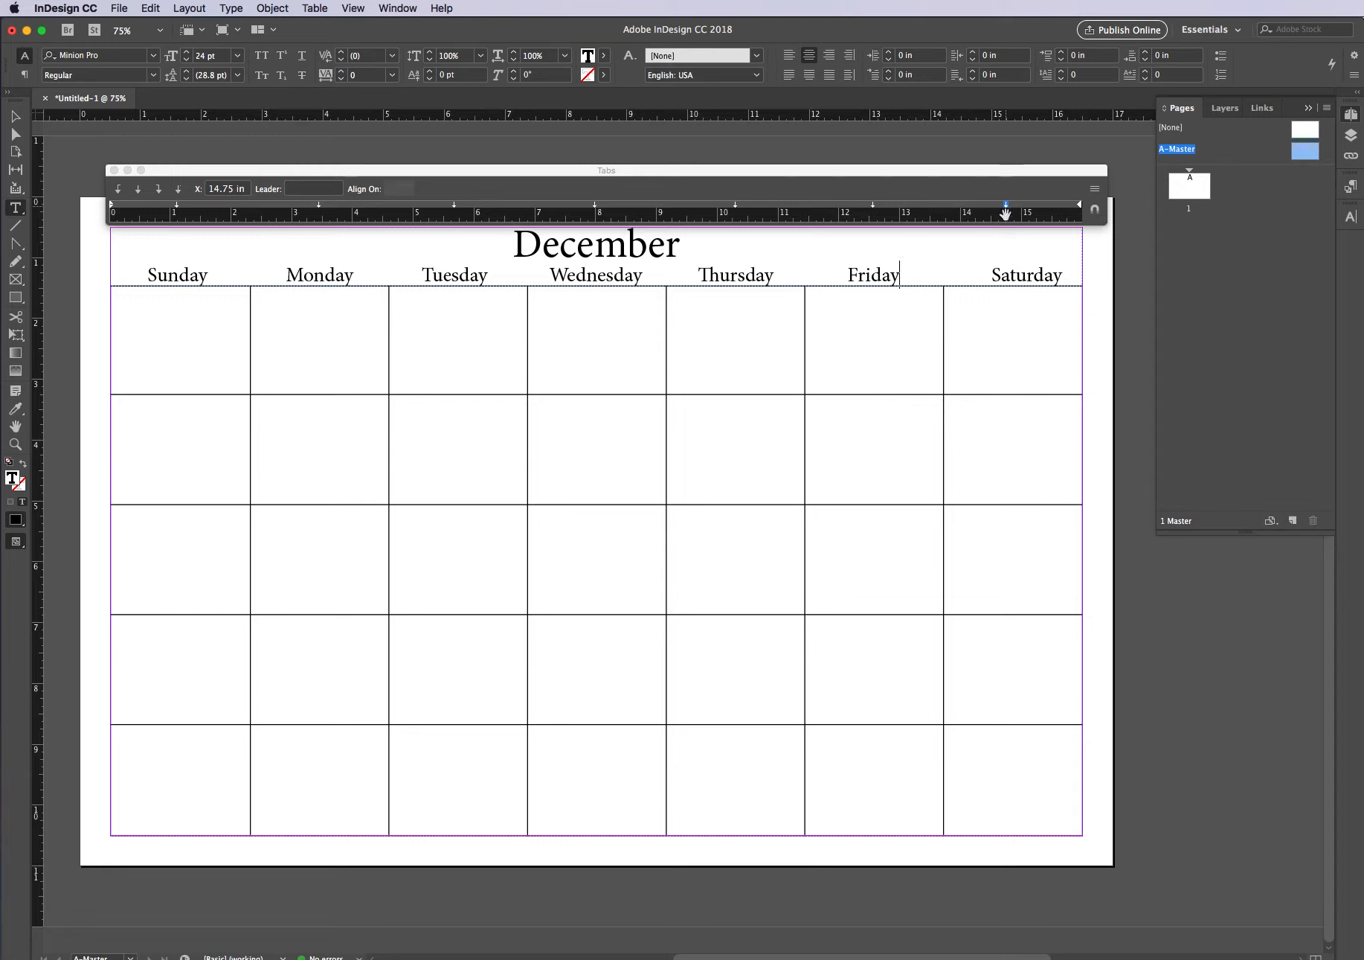
- Re-enter the tab between Friday and Saturday and replace Saturday's tab stop with one at 14.3194 in
left_click(994, 275)
left_click_drag(994, 275, 947, 271)
key("BackSpace")
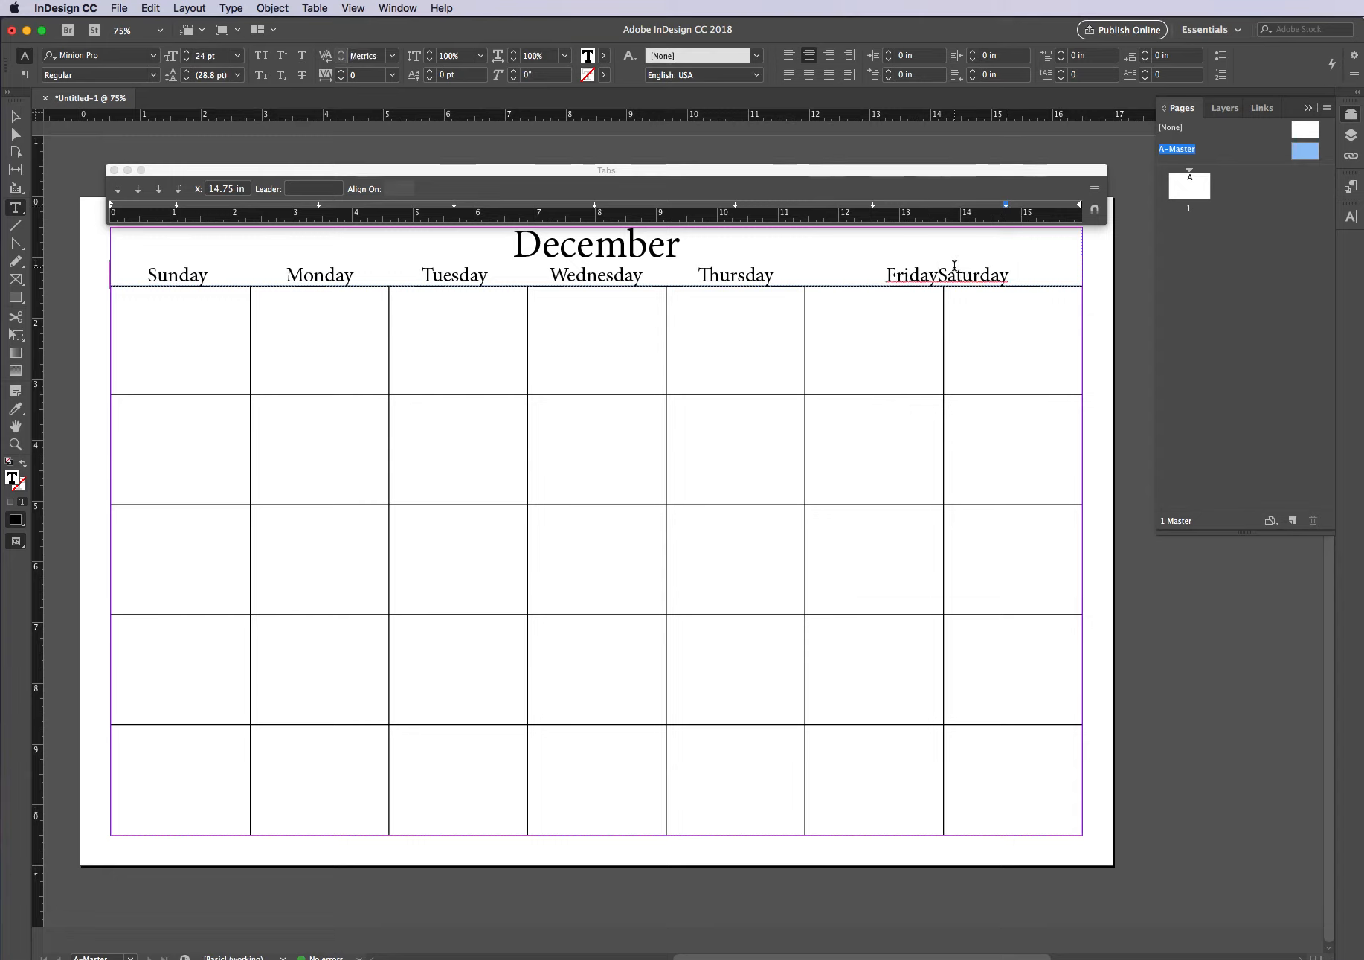
key("Tab")
left_click_drag(1006, 210, 983, 214)
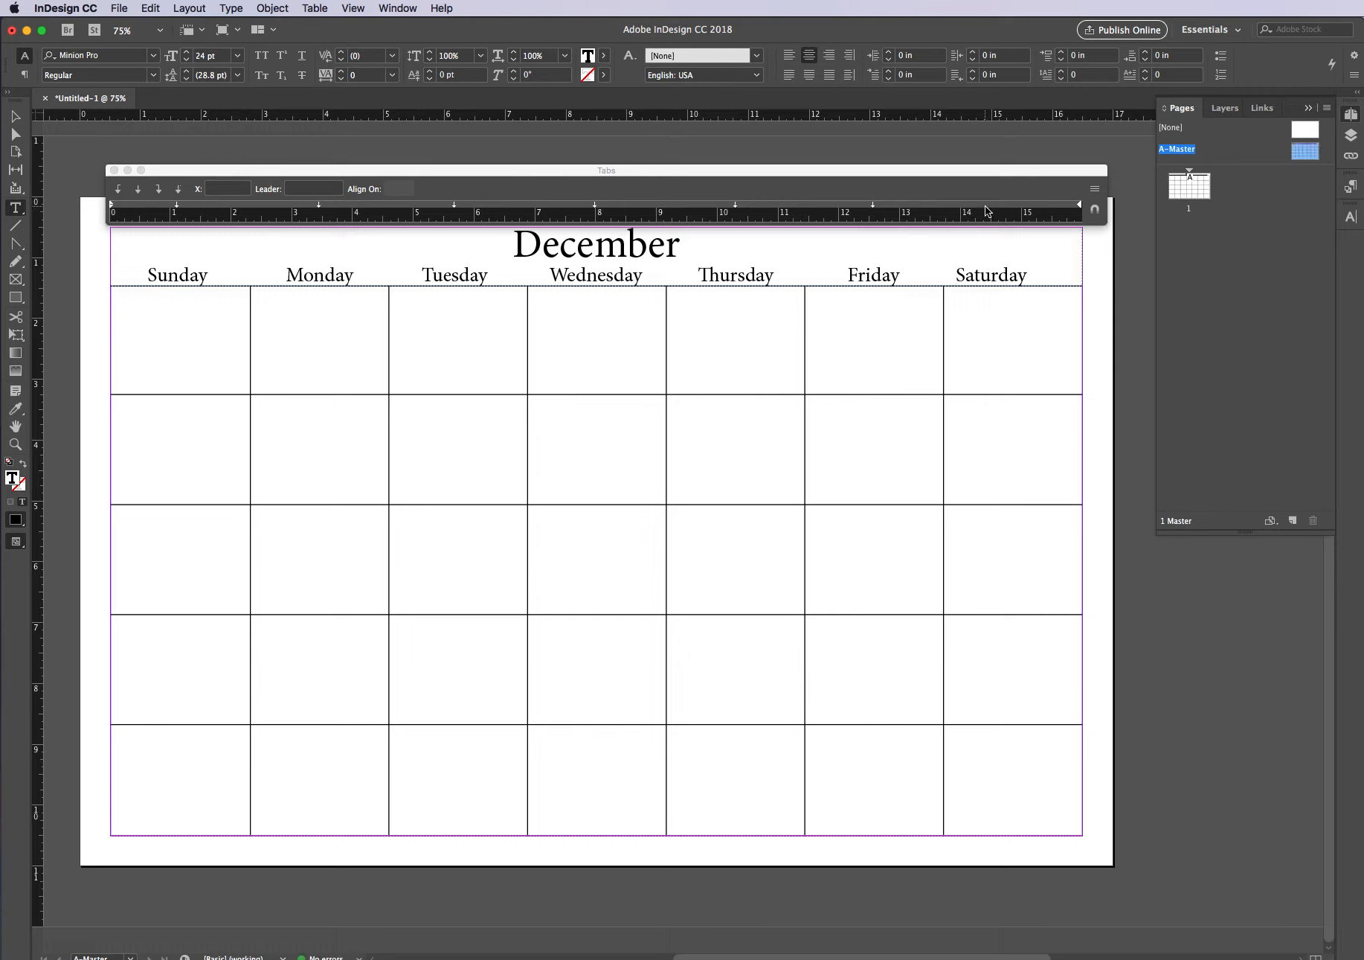
left_click(991, 206)
left_click_drag(991, 206, 980, 206)
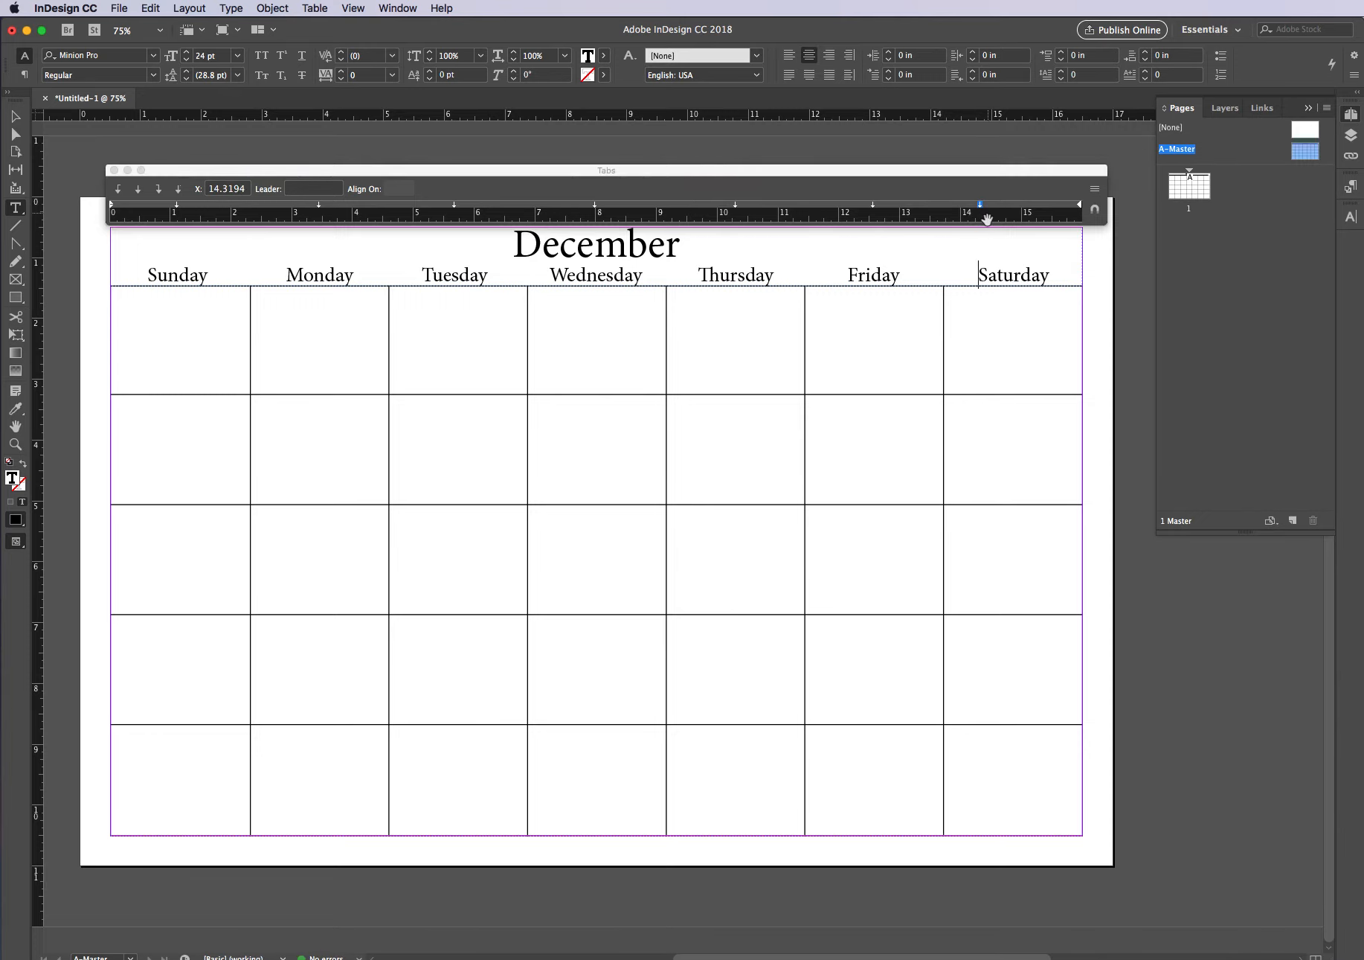